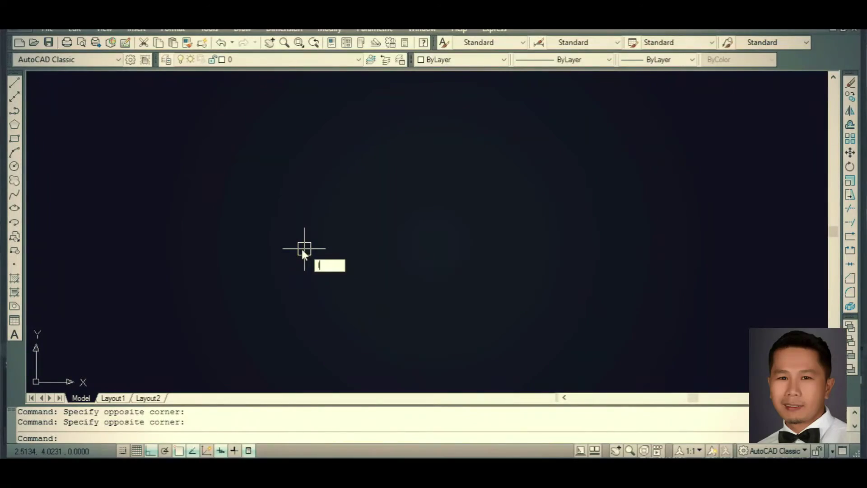
Start the LINE command with the L alias on the empty drawing.
{"action": "type", "text": "l"}
{"action": "key", "text": "Return"}
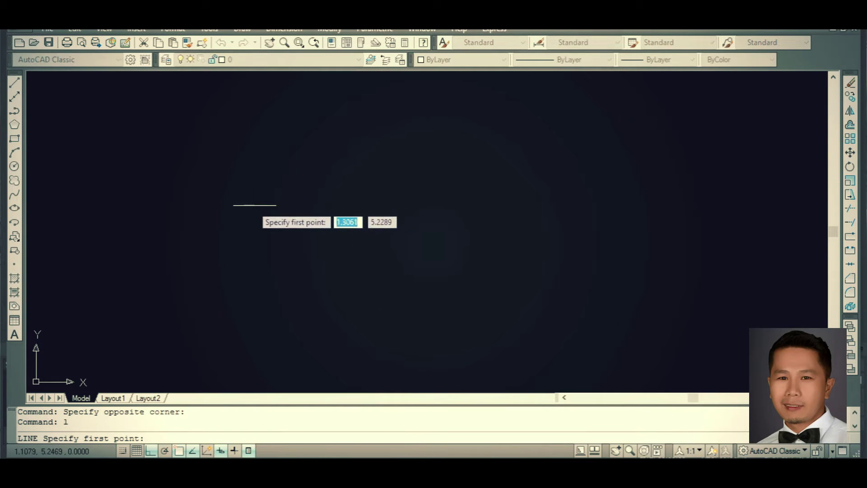
Begin the outline at a picked point with segments of 2, 3, 5 and 3 units.
{"action": "left_click", "coordinate": [198, 199]}
{"action": "type", "text": "2"}
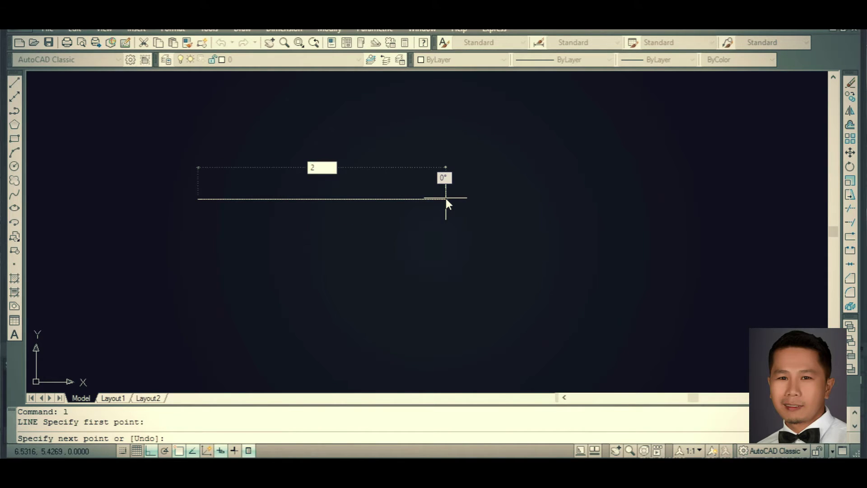
{"action": "key", "text": "Return"}
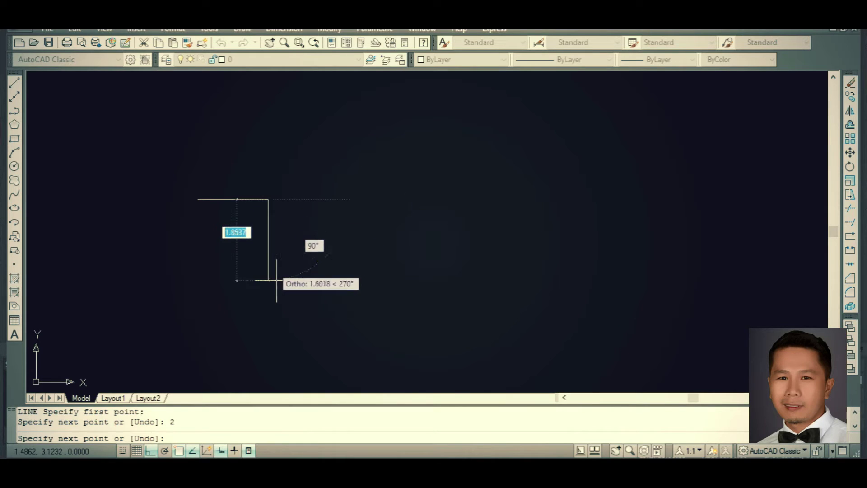
{"action": "scroll", "coordinate": [237, 228], "scroll_direction": "up", "scroll_amount": 3}
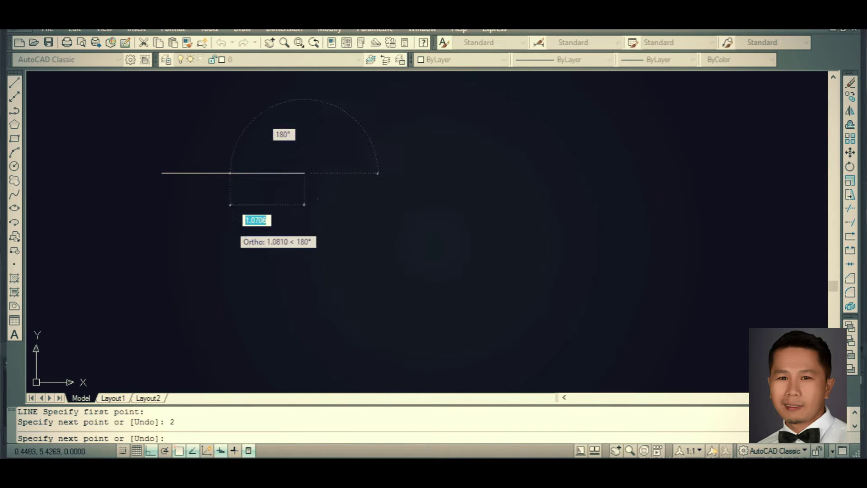
{"action": "middle_click_drag", "start_coordinate": [345, 218], "coordinate": [385, 243]}
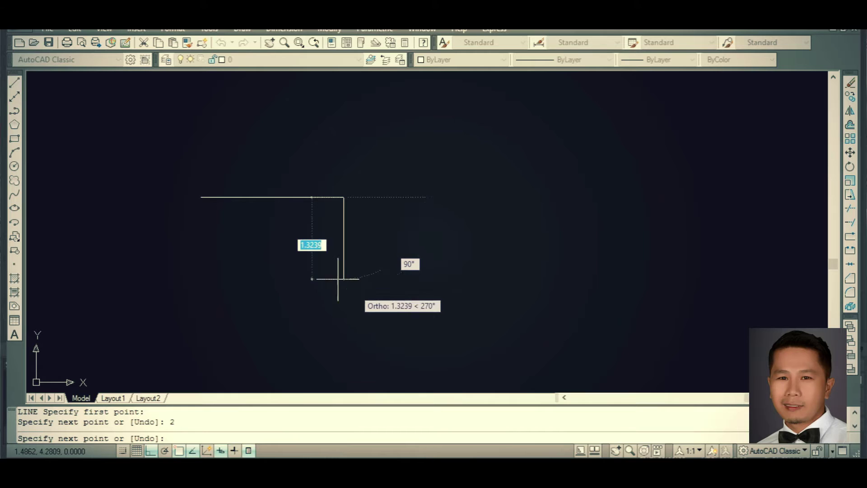
{"action": "scroll", "coordinate": [323, 271], "scroll_direction": "down", "scroll_amount": 2}
{"action": "type", "text": "3"}
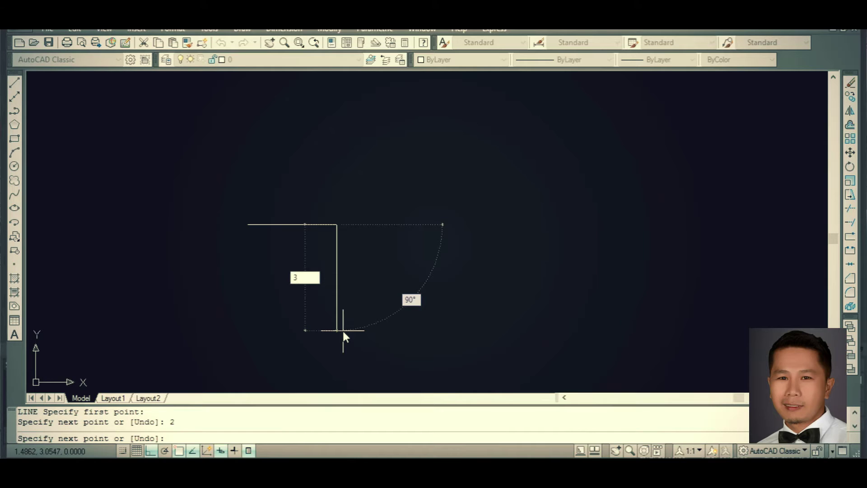
{"action": "key", "text": "Return"}
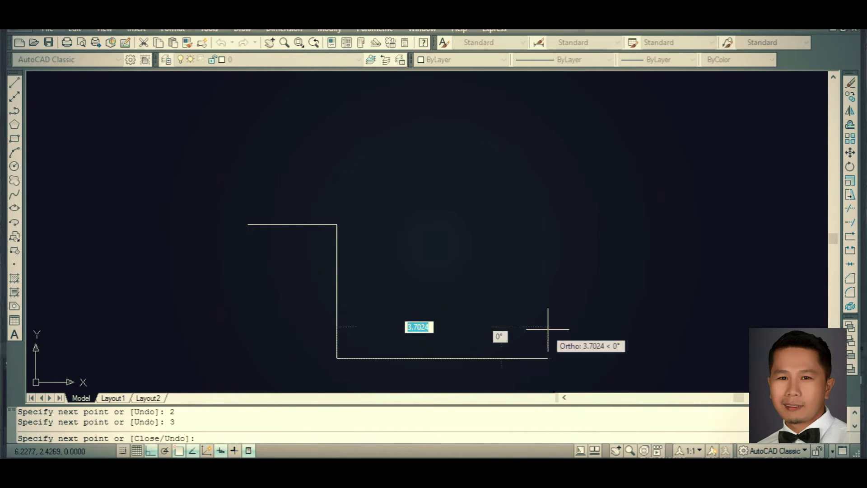
{"action": "type", "text": "5"}
{"action": "key", "text": "Return"}
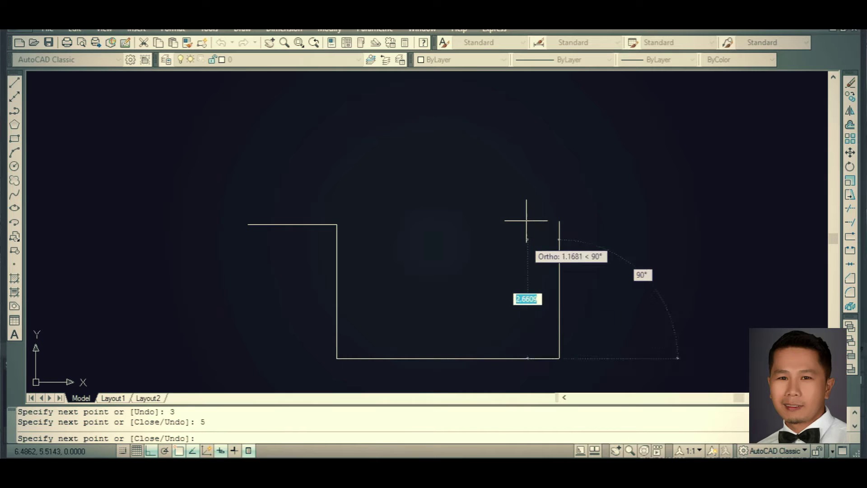
{"action": "key", "text": "Return"}
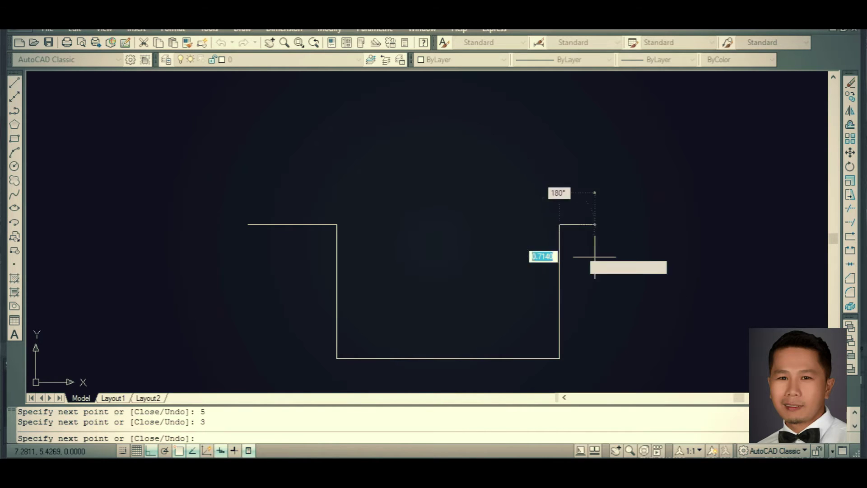
Add 2, 1 and 7-unit segments and close the outline back to its start.
{"action": "middle_click_drag", "start_coordinate": [505, 249], "coordinate": [438, 250]}
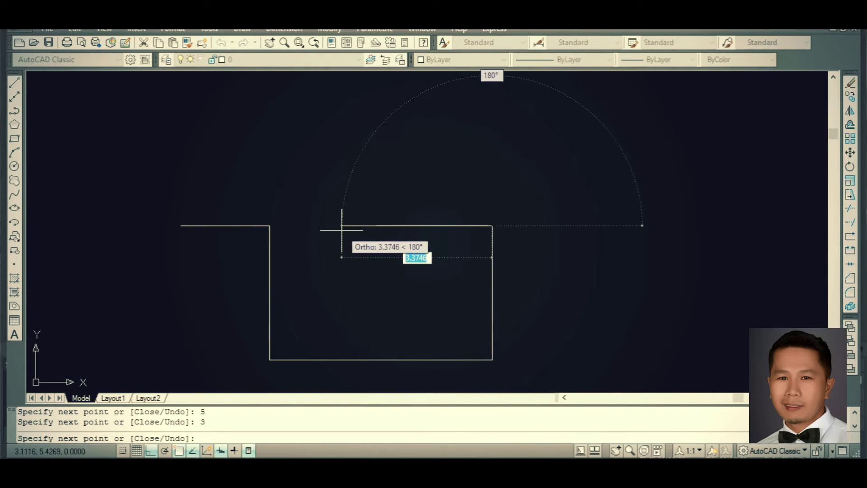
{"action": "key", "text": "Return"}
{"action": "type", "text": "1"}
{"action": "key", "text": "Return"}
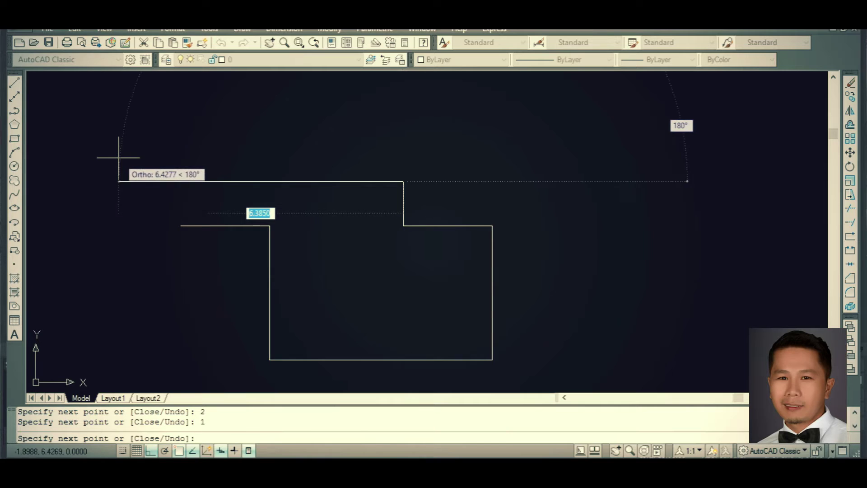
{"action": "type", "text": "7"}
{"action": "key", "text": "Return"}
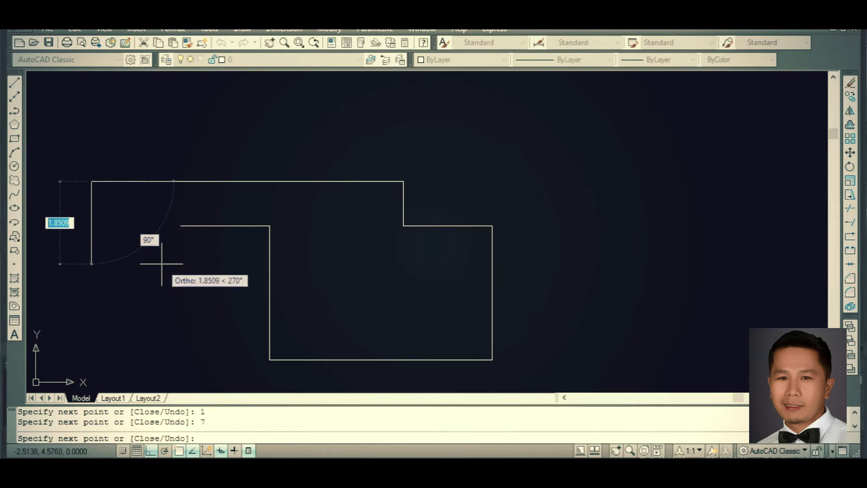
{"action": "type", "text": "c"}
{"action": "key", "text": "Return"}
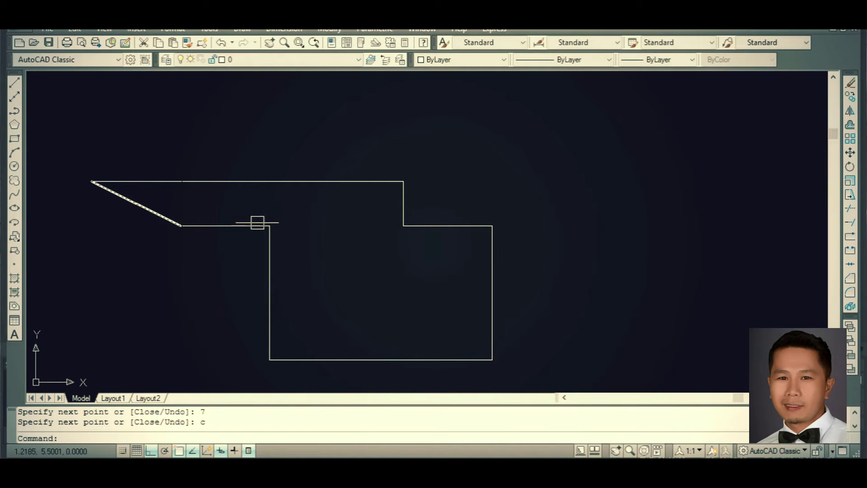
Start a multiline beside the outline with Zero justification and scale 0.15.
{"action": "scroll", "coordinate": [338, 266], "scroll_direction": "down", "scroll_amount": 2}
{"action": "middle_click_drag", "start_coordinate": [383, 290], "coordinate": [309, 291]}
{"action": "left_click", "coordinate": [469, 264]}
{"action": "left_click", "coordinate": [470, 263]}
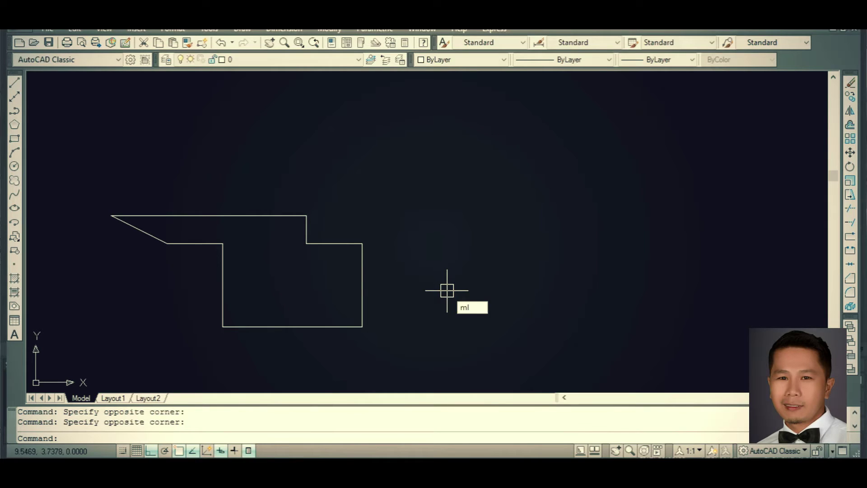
{"action": "key", "text": "Return"}
{"action": "type", "text": "j"}
{"action": "key", "text": "Return"}
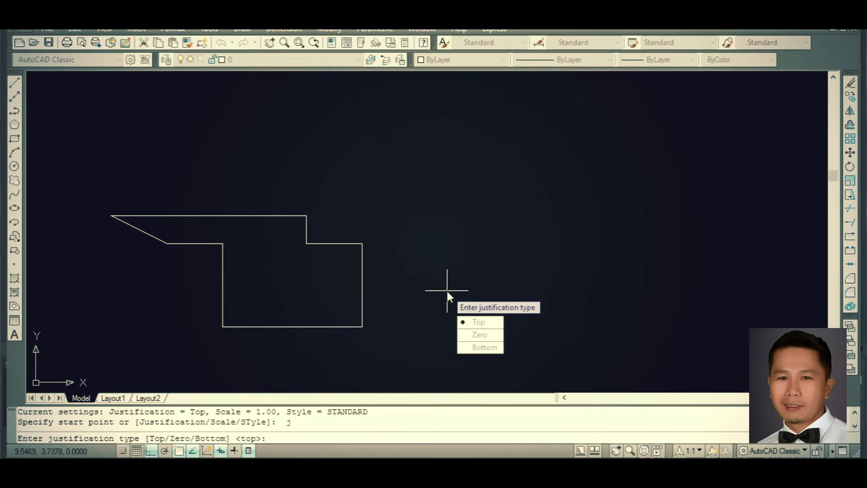
{"action": "type", "text": "z"}
{"action": "key", "text": "Return"}
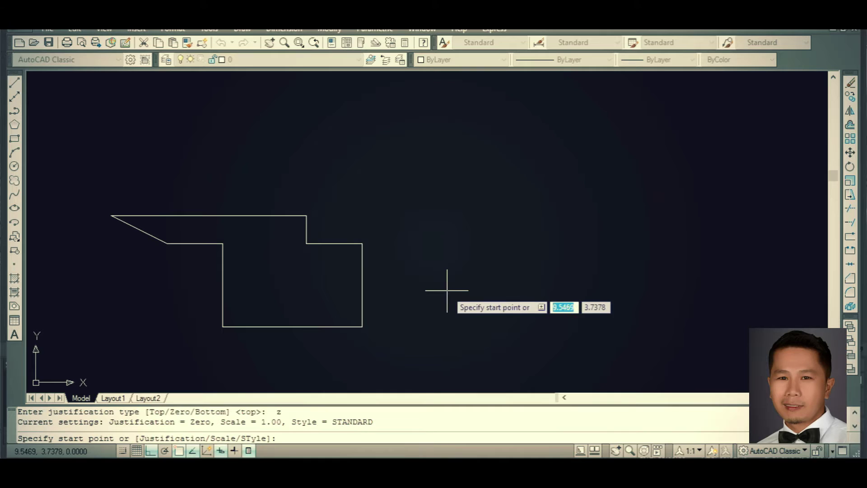
{"action": "key", "text": "Return"}
{"action": "type", "text": ".15"}
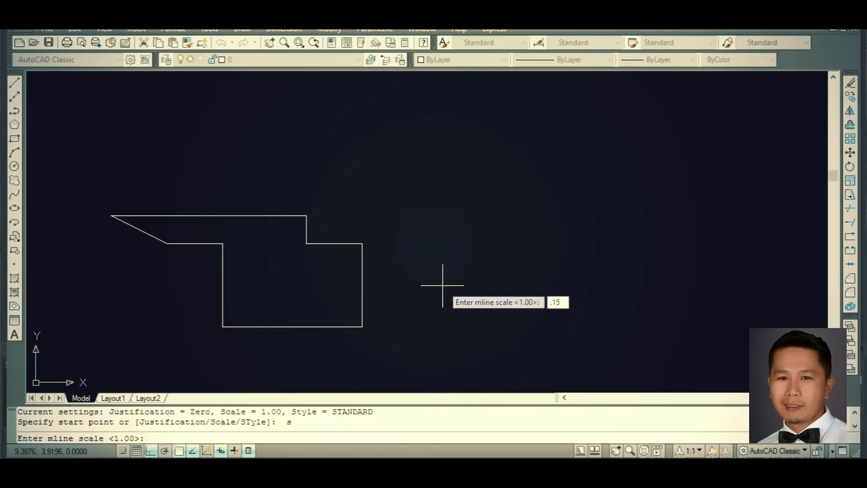
{"action": "key", "text": "Return"}
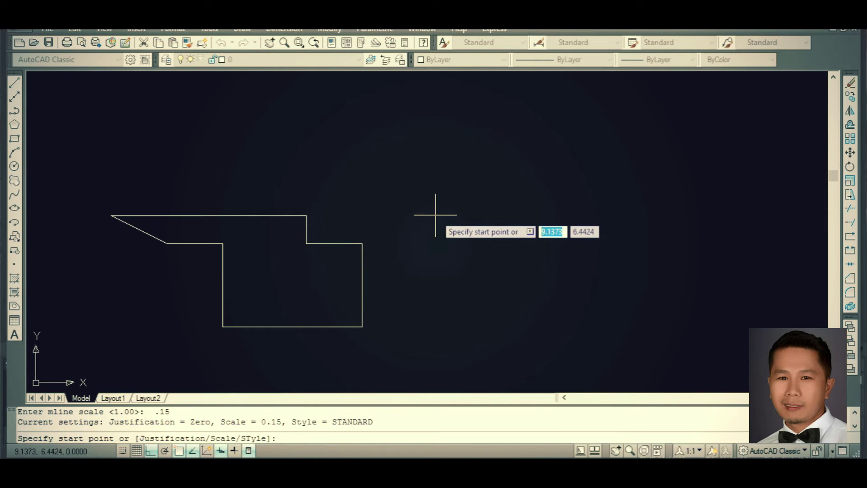
Start the multiline at a picked point with legs of 5, 4 and 6 units.
{"action": "left_click", "coordinate": [410, 195]}
{"action": "type", "text": "5"}
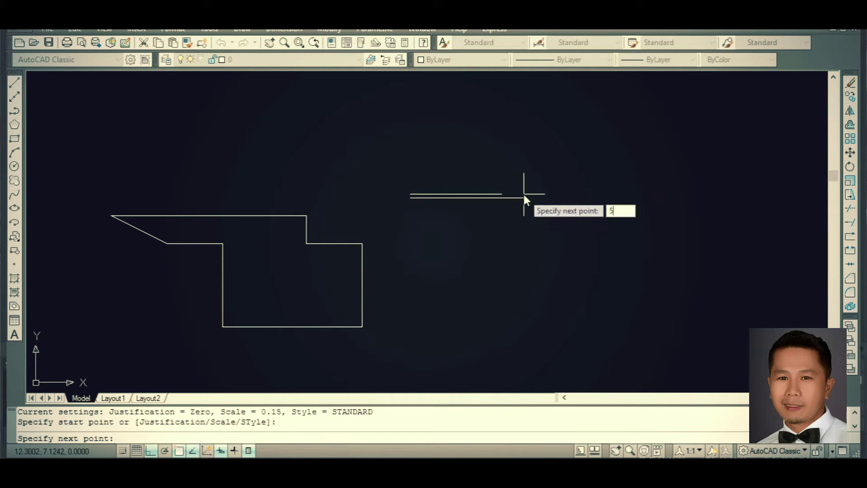
{"action": "key", "text": "Return"}
{"action": "middle_click_drag", "start_coordinate": [464, 292], "coordinate": [396, 269]}
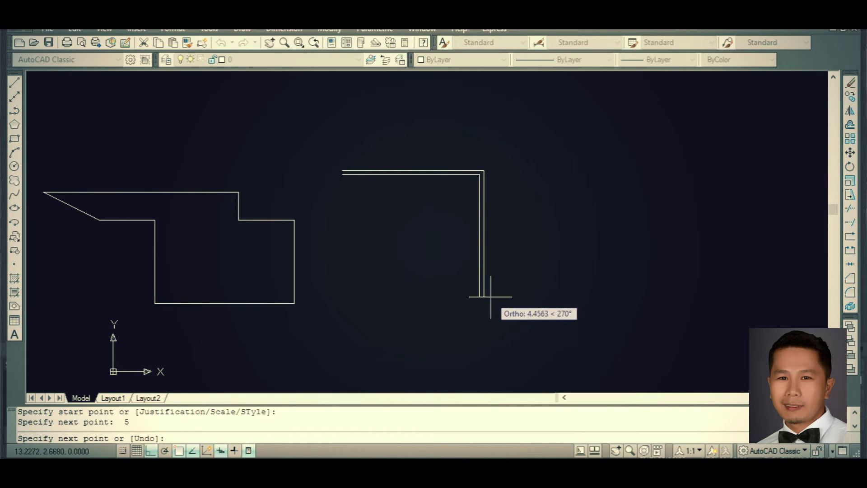
{"action": "type", "text": "4"}
{"action": "key", "text": "Return"}
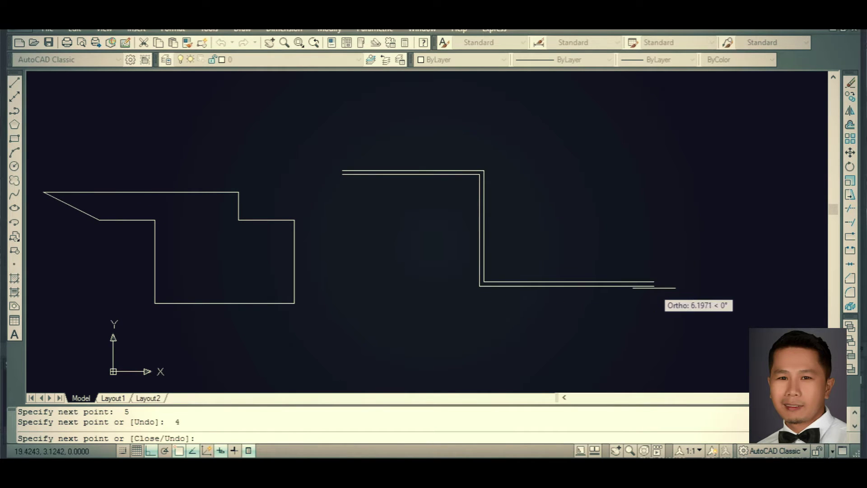
{"action": "type", "text": "6"}
{"action": "key", "text": "Return"}
Finish the multiline with legs of 2, 2 and 3 units.
{"action": "scroll", "coordinate": [651, 272], "scroll_direction": "down", "scroll_amount": 4}
{"action": "middle_click_drag", "start_coordinate": [644, 253], "coordinate": [607, 302]}
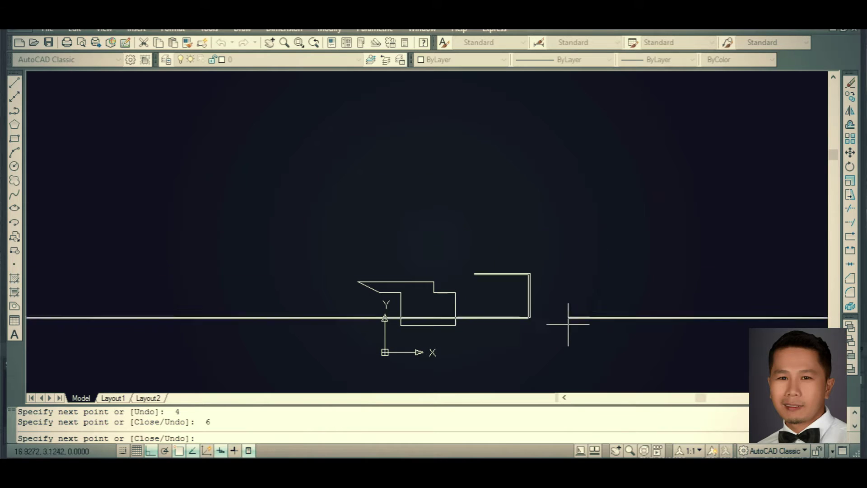
{"action": "type", "text": "2"}
{"action": "key", "text": "Return"}
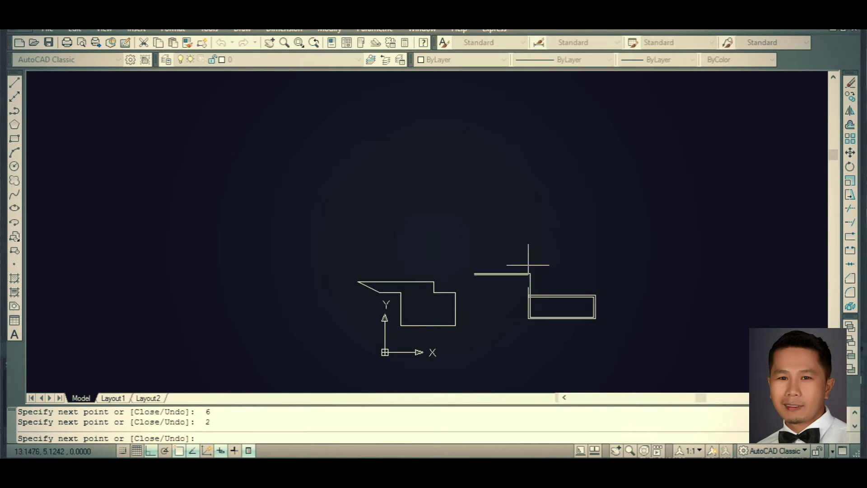
{"action": "scroll", "coordinate": [552, 296], "scroll_direction": "up", "scroll_amount": 2}
{"action": "type", "text": "2"}
{"action": "key", "text": "Return"}
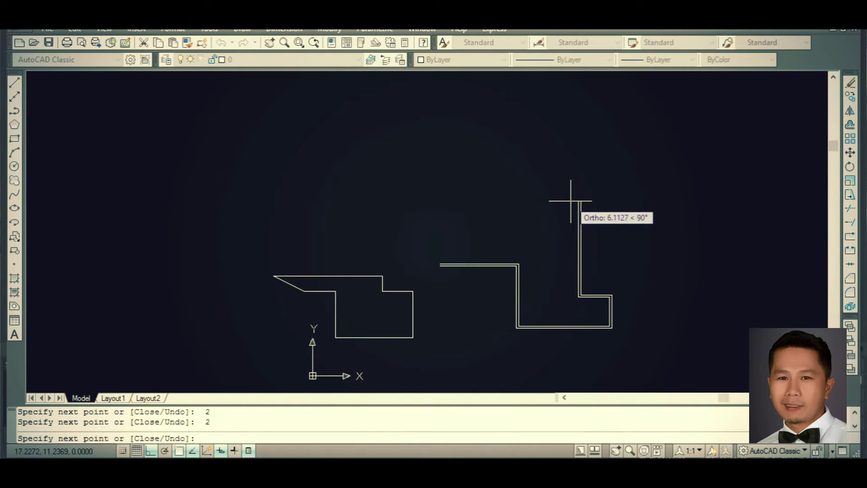
{"action": "type", "text": "3"}
{"action": "key", "text": "Return"}
{"action": "key", "text": "Return"}
{"action": "middle_click_drag", "start_coordinate": [510, 281], "coordinate": [421, 263]}
{"action": "left_click", "coordinate": [631, 244]}
{"action": "left_click", "coordinate": [599, 266]}
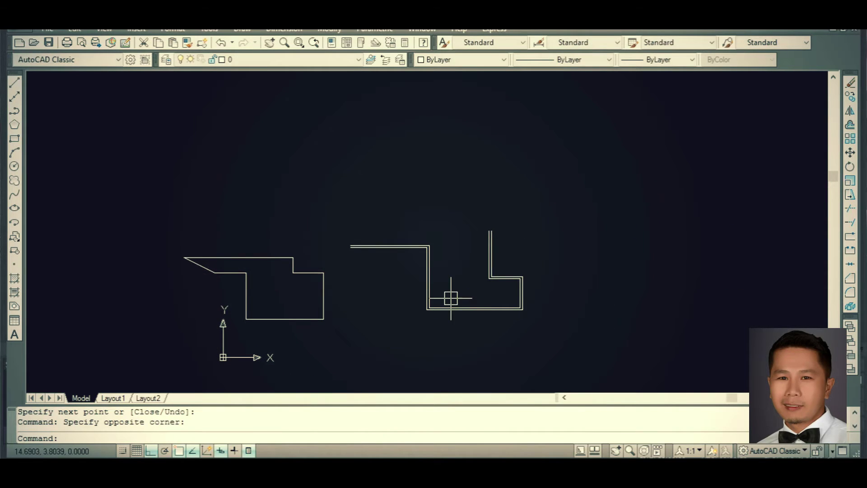
Start another multiline, keeping Zero justification and setting the scale to 0.50.
{"action": "type", "text": "ml"}
{"action": "key", "text": "Return"}
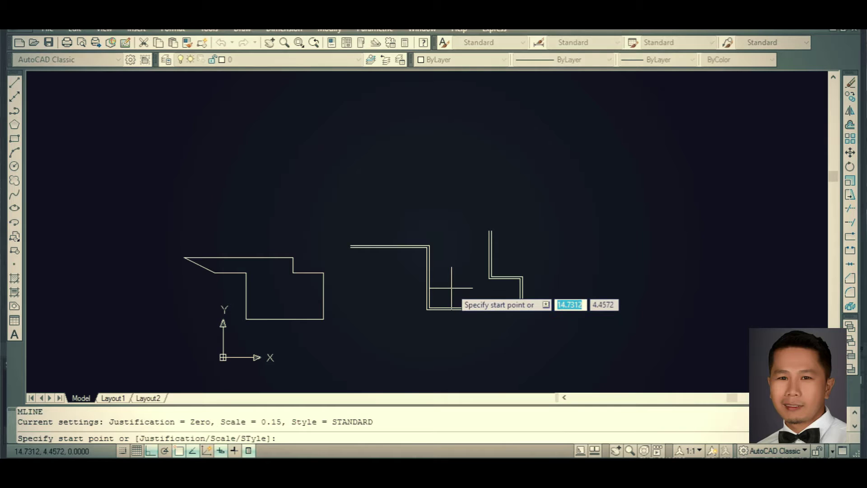
{"action": "type", "text": "  j"}
{"action": "key", "text": "Return"}
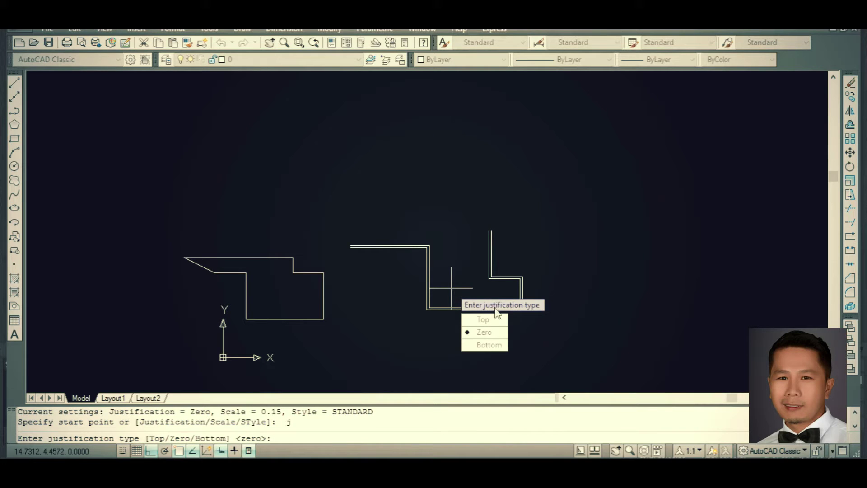
{"action": "type", "text": "z"}
{"action": "key", "text": "Return"}
{"action": "type", "text": "s"}
{"action": "key", "text": "Return"}
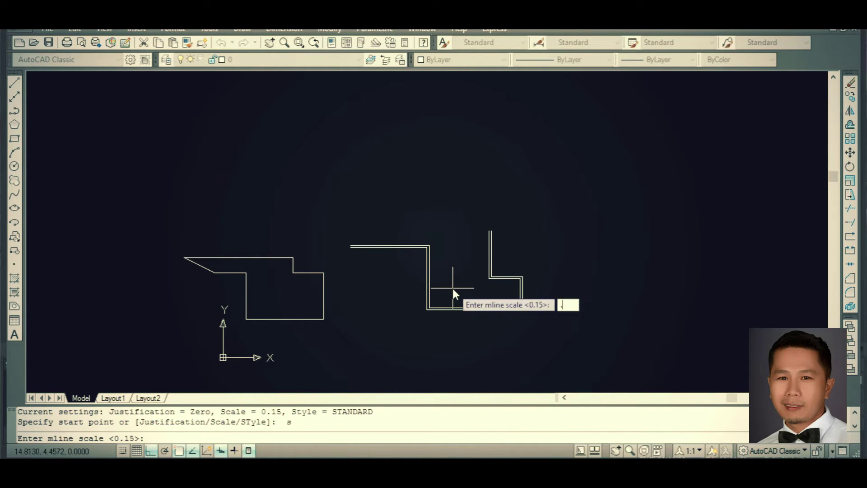
{"action": "type", "text": "5"}
{"action": "key", "text": "Return"}
Trace the multiline path stepping right, up, right, down, right and up.
{"action": "left_click", "coordinate": [142, 148]}
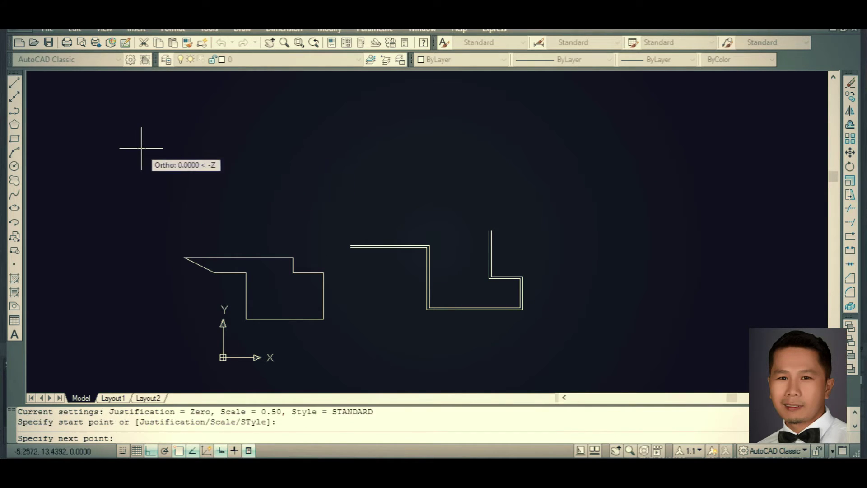
{"action": "left_click", "coordinate": [236, 148]}
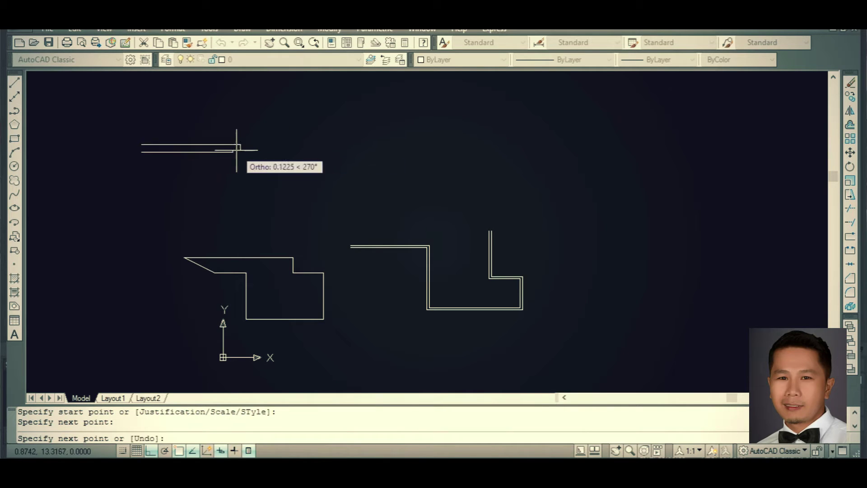
{"action": "left_click", "coordinate": [237, 96]}
{"action": "left_click", "coordinate": [362, 96]}
{"action": "left_click", "coordinate": [363, 170]}
{"action": "left_click", "coordinate": [478, 171]}
{"action": "left_click", "coordinate": [478, 125]}
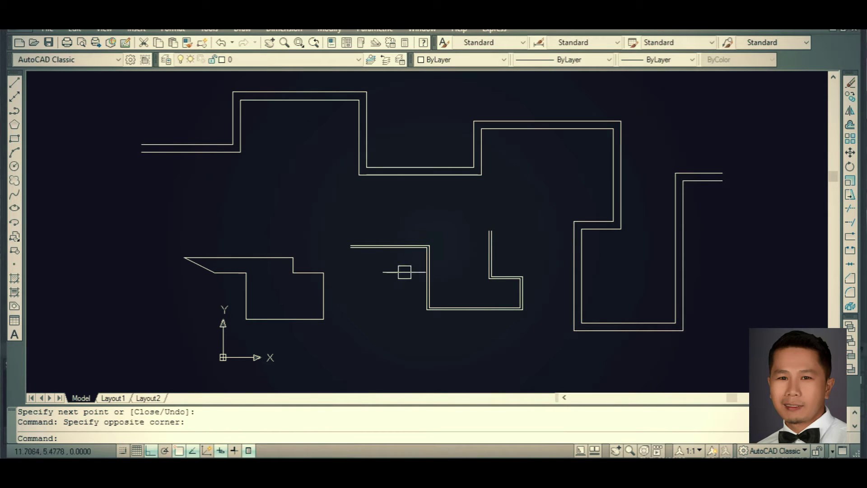
{"action": "scroll", "coordinate": [404, 272], "scroll_direction": "down", "scroll_amount": 5}
Window-select all ten lines and multilines and erase them.
{"action": "scroll", "coordinate": [474, 235], "scroll_direction": "up", "scroll_amount": 2}
{"action": "left_click", "coordinate": [565, 294]}
{"action": "left_click", "coordinate": [634, 114]}
{"action": "left_click", "coordinate": [197, 368]}
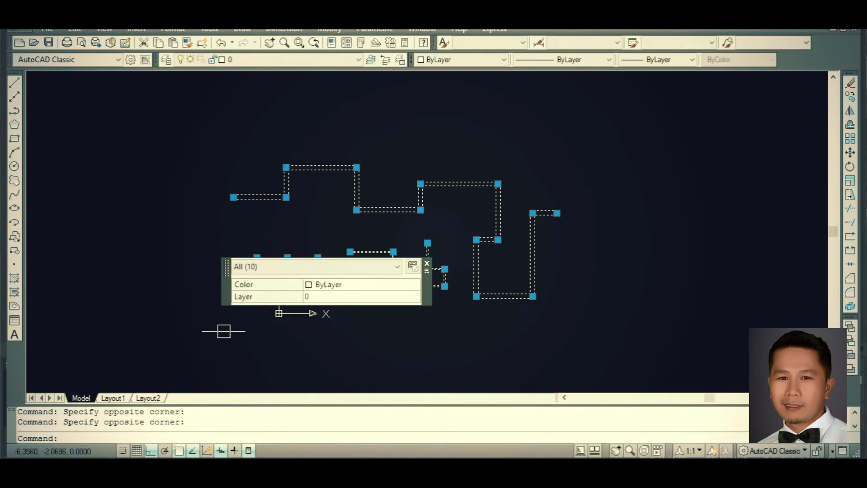
{"action": "key", "text": "Escape"}
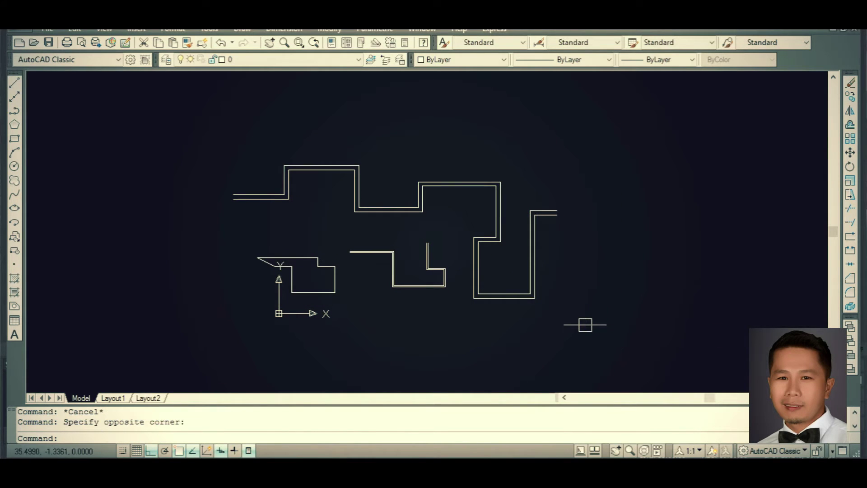
{"action": "left_click", "coordinate": [603, 127]}
{"action": "left_click", "coordinate": [126, 336]}
{"action": "type", "text": "e"}
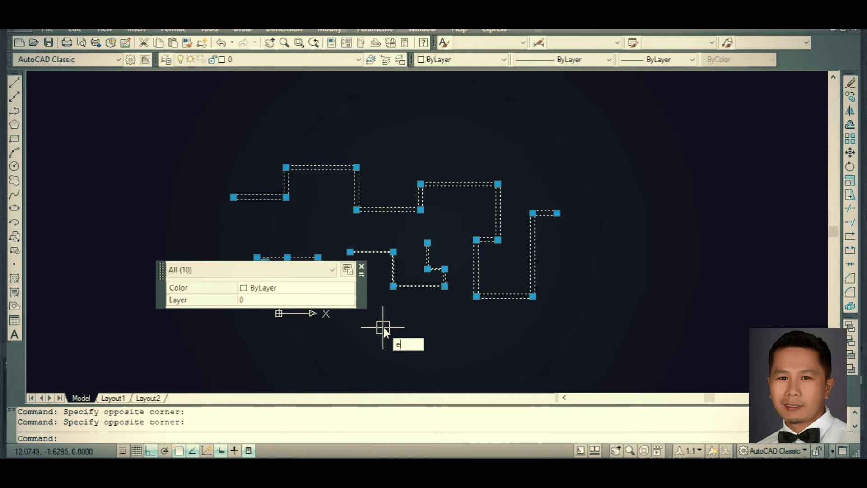
{"action": "key", "text": "Return"}
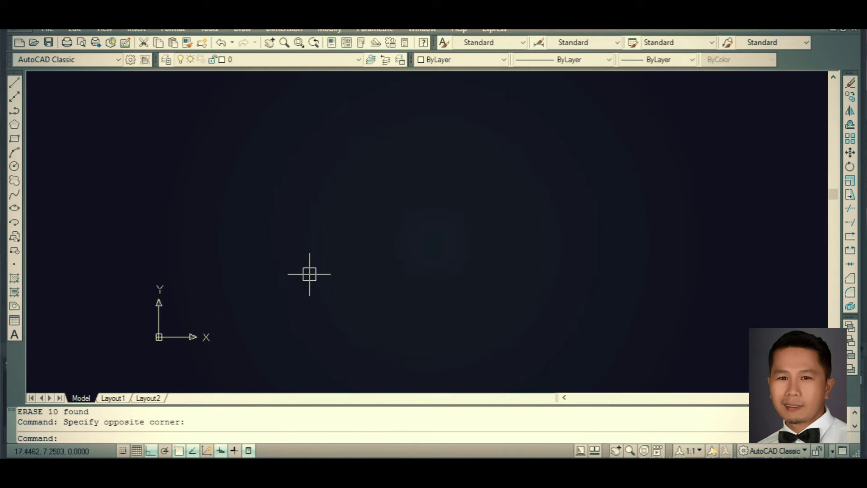
Draw a polyline going 5 units right, 6 units down, then 7 units right.
{"action": "type", "text": "pl"}
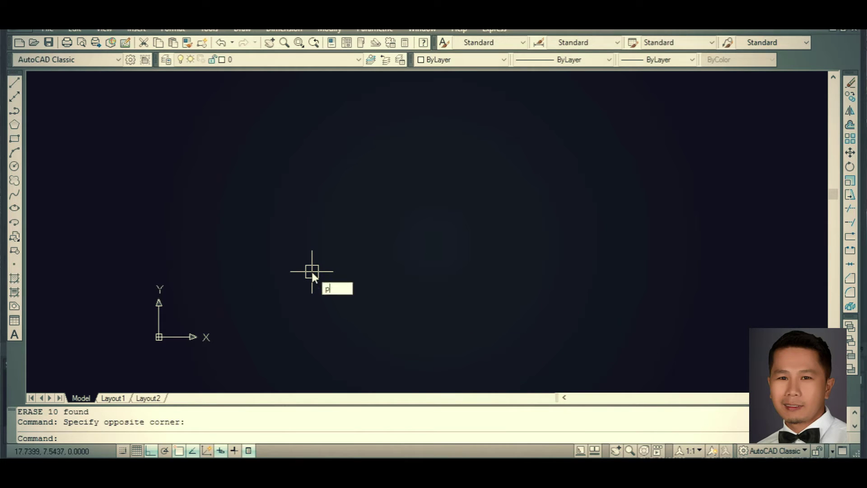
{"action": "key", "text": "Return"}
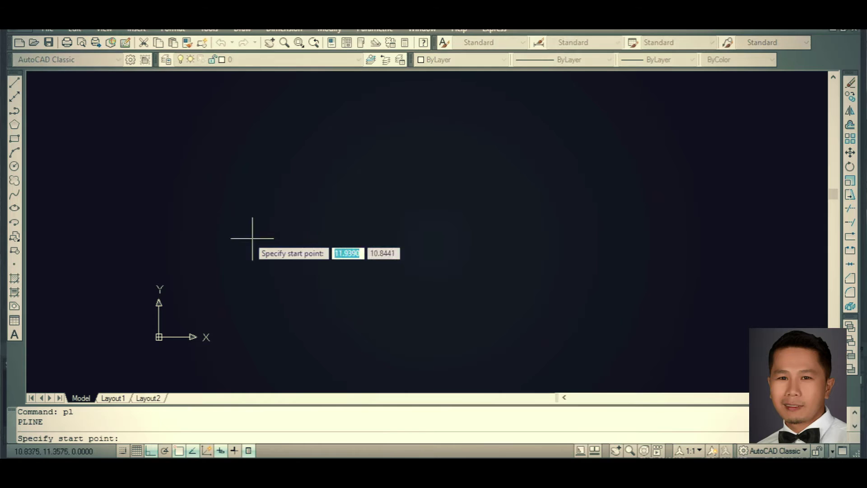
{"action": "left_click", "coordinate": [134, 185]}
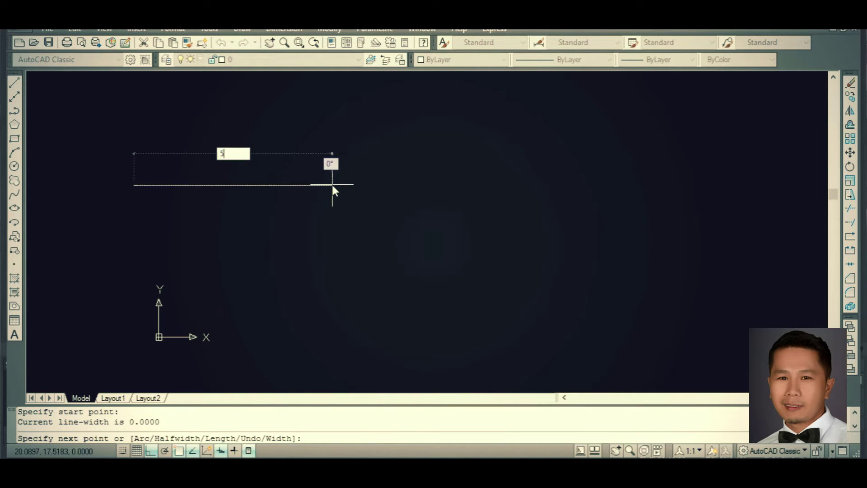
{"action": "key", "text": "Return"}
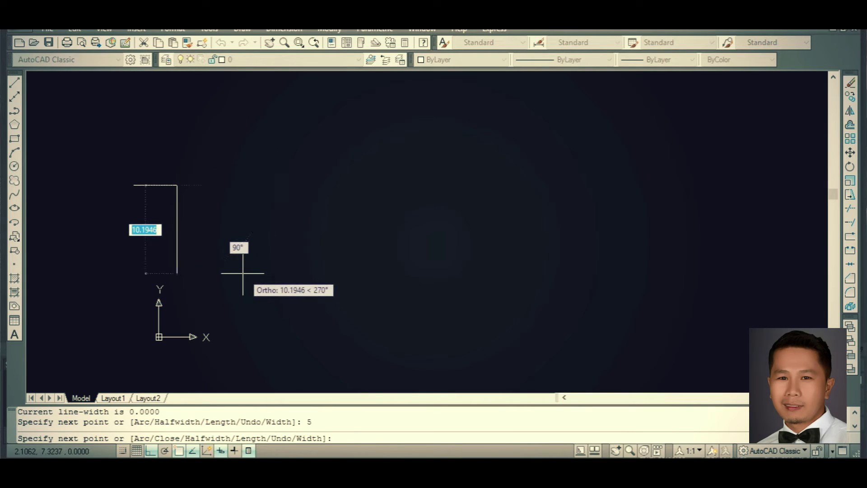
{"action": "type", "text": "6"}
{"action": "key", "text": "Return"}
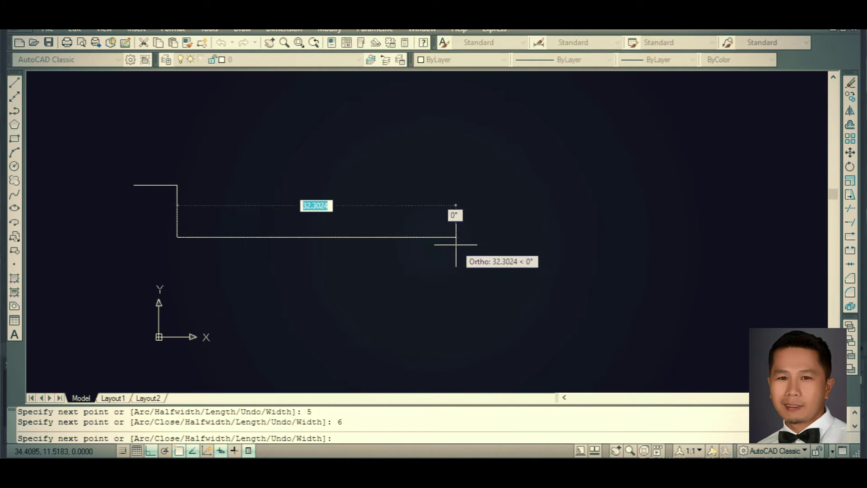
{"action": "key", "text": "Return"}
{"action": "key", "text": "Return"}
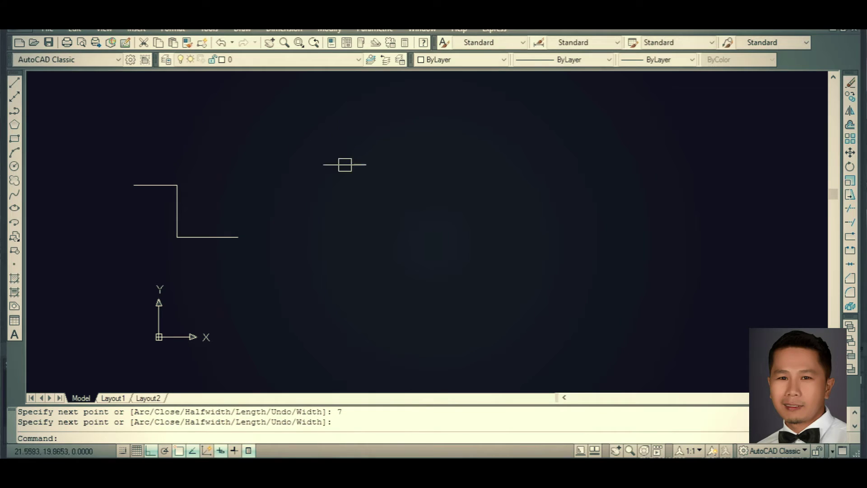
Pan to the stepped polyline and select it to check its properties.
{"action": "left_click_drag", "start_coordinate": [345, 163], "coordinate": [275, 285]}
{"action": "middle_click_drag", "start_coordinate": [201, 243], "coordinate": [362, 248]}
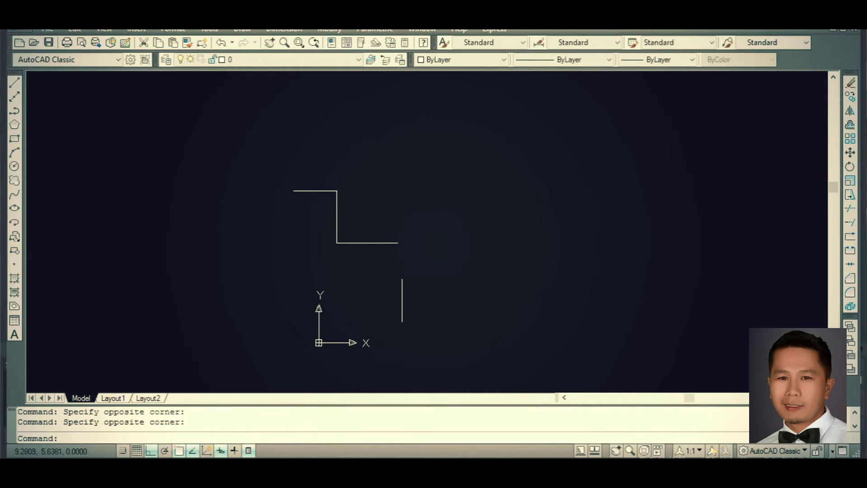
{"action": "scroll", "coordinate": [362, 233], "scroll_direction": "up", "scroll_amount": 3}
{"action": "left_click", "coordinate": [370, 258]}
{"action": "key", "text": "Escape"}
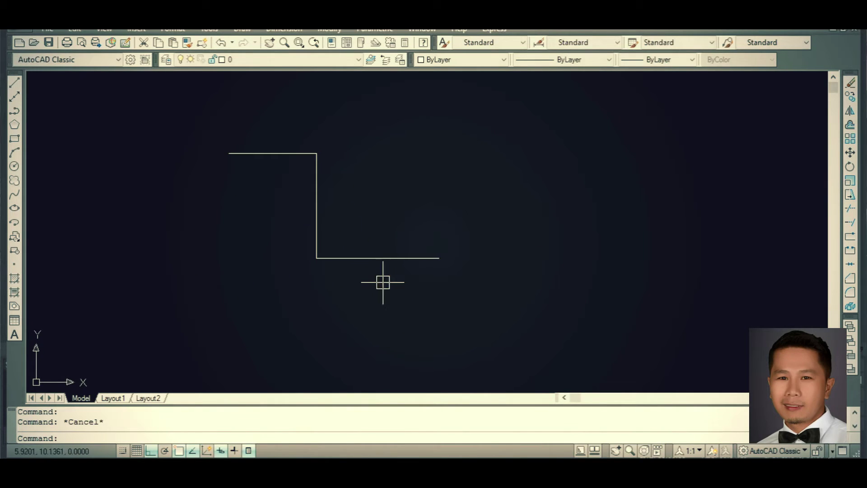
{"action": "left_click", "coordinate": [380, 259]}
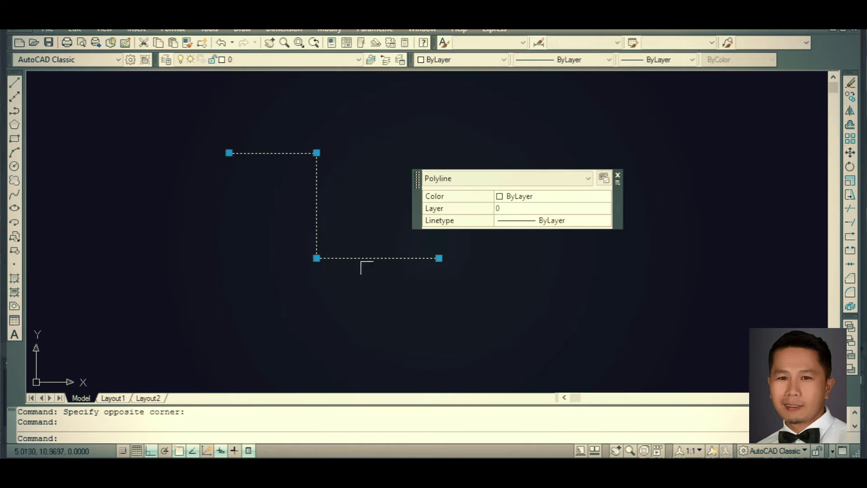
Draw an open stepped line shape: horizontal, up, right, then a short drop.
{"action": "key", "text": "Escape"}
{"action": "left_click", "coordinate": [358, 255]}
{"action": "key", "text": "Escape"}
{"action": "middle_click_drag", "start_coordinate": [339, 293], "coordinate": [322, 296]}
{"action": "type", "text": "l"}
{"action": "key", "text": "Return"}
{"action": "left_click", "coordinate": [254, 339]}
{"action": "left_click", "coordinate": [589, 339]}
{"action": "left_click", "coordinate": [589, 225]}
{"action": "left_click", "coordinate": [703, 225]}
{"action": "left_click", "coordinate": [704, 278]}
{"action": "key", "text": "Return"}
{"action": "left_click", "coordinate": [704, 266]}
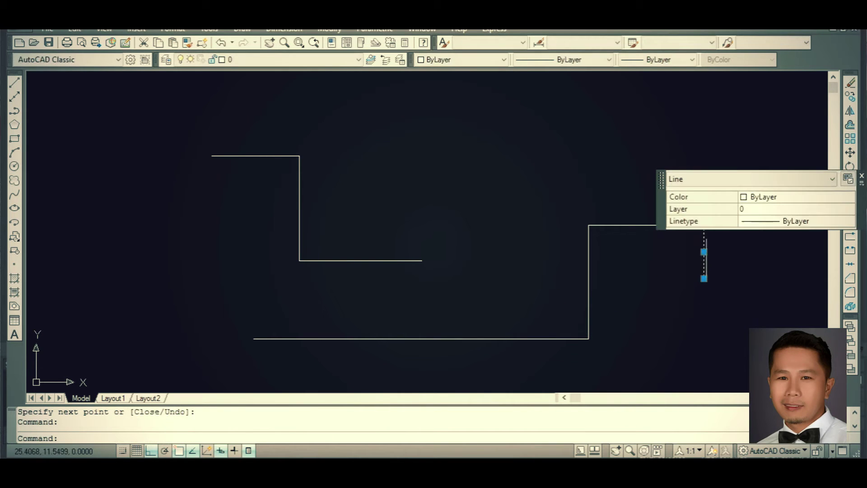
Draw a short stepped multiline going right, up and right.
{"action": "middle_click_drag", "start_coordinate": [526, 343], "coordinate": [463, 336]}
{"action": "key", "text": "Escape"}
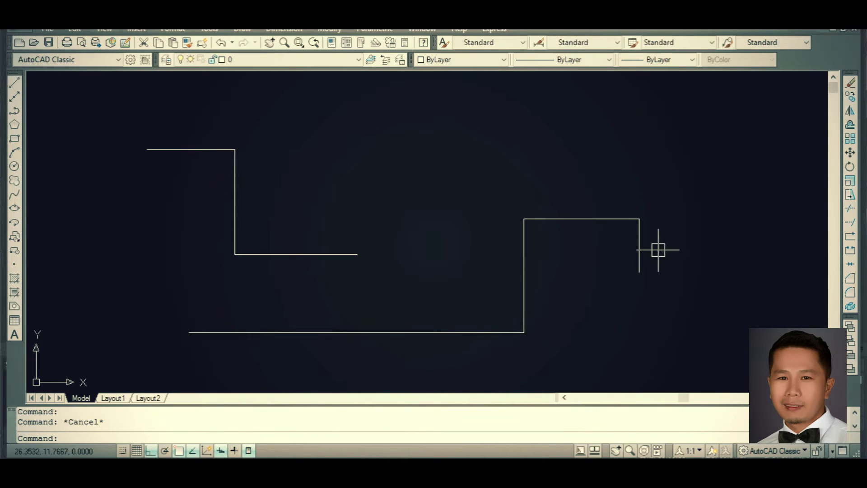
{"action": "middle_click_drag", "start_coordinate": [442, 277], "coordinate": [460, 303]}
{"action": "key", "text": "Return"}
{"action": "left_click", "coordinate": [288, 232]}
{"action": "left_click", "coordinate": [455, 231]}
{"action": "left_click", "coordinate": [455, 160]}
{"action": "left_click", "coordinate": [568, 160]}
{"action": "key", "text": "Return"}
Select the new multiline with a window.
{"action": "left_click", "coordinate": [385, 239]}
{"action": "key", "text": "Escape"}
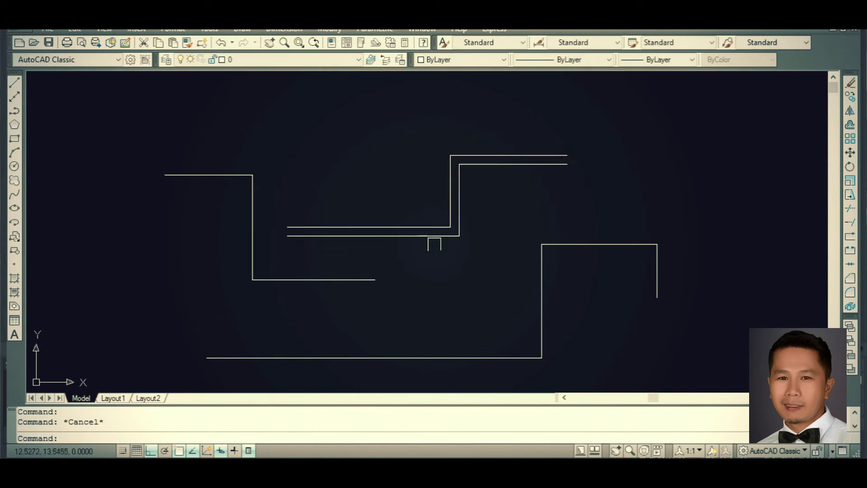
{"action": "left_click", "coordinate": [454, 234]}
{"action": "middle_click_drag", "start_coordinate": [436, 272], "coordinate": [393, 283]}
{"action": "left_click", "coordinate": [389, 285]}
{"action": "left_click", "coordinate": [393, 235]}
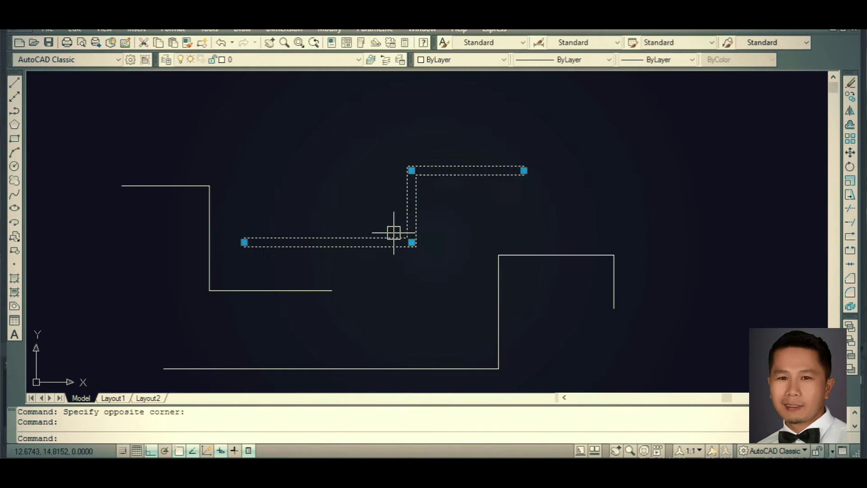
Explode the multiline into separate lines.
{"action": "key", "text": "Escape"}
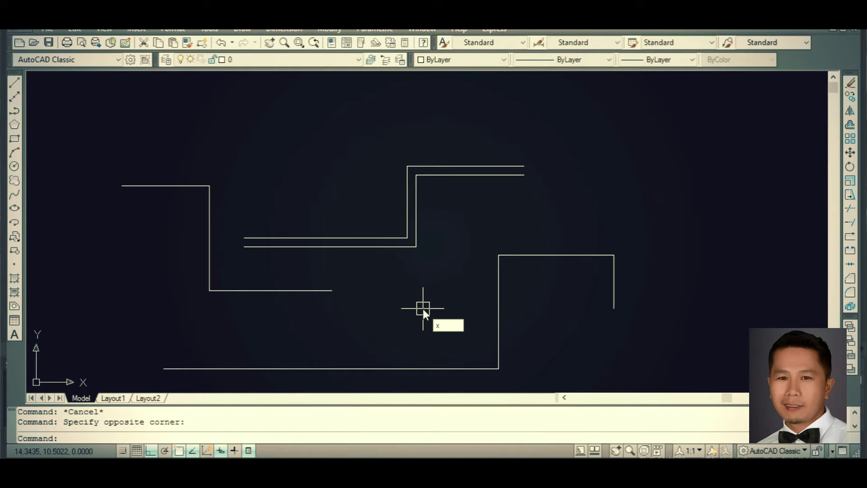
{"action": "key", "text": "Return"}
{"action": "left_click", "coordinate": [392, 247]}
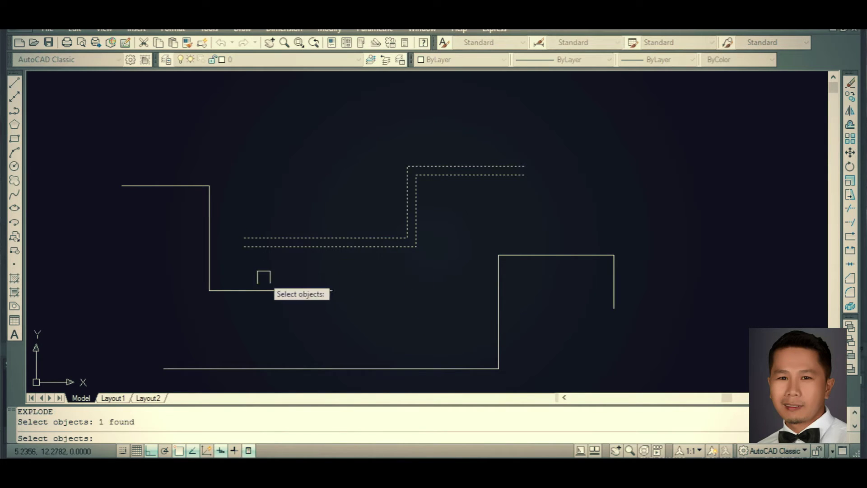
{"action": "key", "text": "Return"}
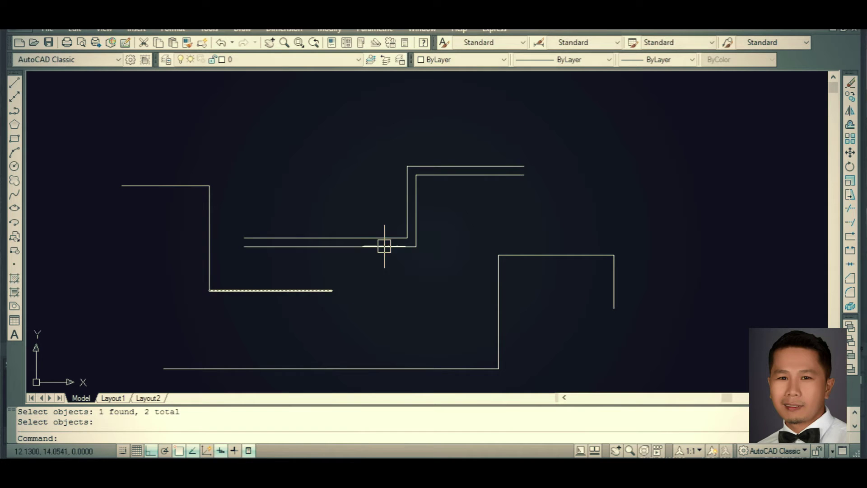
Select several of the exploded lines to check them, then clear the selection.
{"action": "left_click", "coordinate": [384, 246]}
{"action": "left_click", "coordinate": [416, 210]}
{"action": "mouse_move", "coordinate": [340, 266]}
{"action": "middle_mouse_down"}
{"action": "mouse_move", "coordinate": [305, 306]}
{"action": "mouse_move", "coordinate": [310, 314]}
{"action": "middle_mouse_up"}
{"action": "left_click", "coordinate": [377, 233]}
{"action": "left_click", "coordinate": [400, 214]}
{"action": "middle_click_drag", "start_coordinate": [404, 222], "coordinate": [371, 222]}
{"action": "key", "text": "Escape"}
{"action": "key", "text": "Escape"}
{"action": "scroll", "coordinate": [352, 252], "scroll_direction": "up", "scroll_amount": 2}
{"action": "scroll", "coordinate": [353, 252], "scroll_direction": "down", "scroll_amount": 4}
Window-select all 13 lines and erase them with E.
{"action": "left_click", "coordinate": [477, 193]}
{"action": "left_click", "coordinate": [209, 317]}
{"action": "type", "text": "e"}
{"action": "key", "text": "Return"}
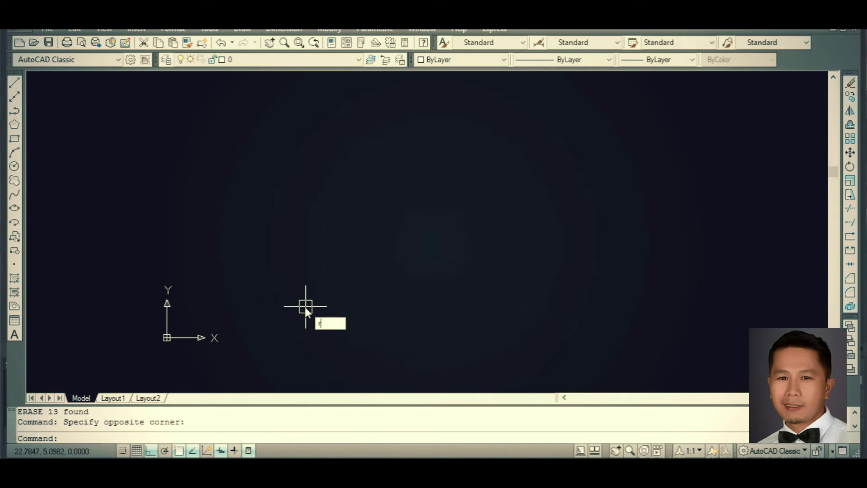
Start rays from one base point: a horizontal ray to the right, then free-angle rays with Ortho off.
{"action": "key", "text": "Return"}
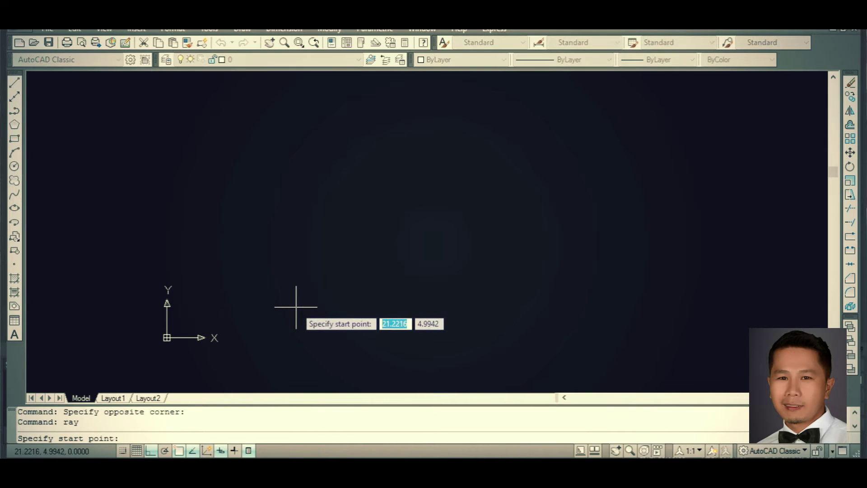
{"action": "left_click", "coordinate": [304, 336]}
{"action": "left_click", "coordinate": [494, 335]}
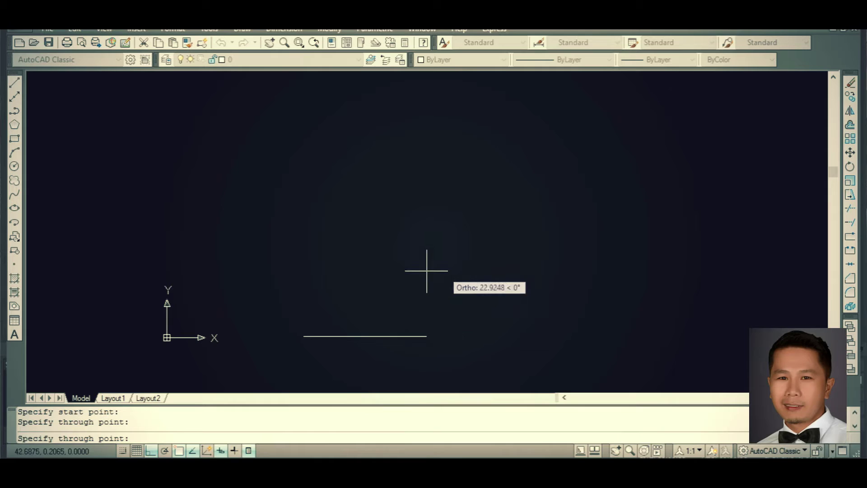
{"action": "key", "text": "F8"}
{"action": "left_click", "coordinate": [429, 315]}
{"action": "left_click", "coordinate": [412, 301]}
{"action": "left_click", "coordinate": [357, 268]}
{"action": "left_click", "coordinate": [261, 267]}
{"action": "left_click", "coordinate": [240, 316]}
{"action": "left_click", "coordinate": [252, 351]}
{"action": "left_click", "coordinate": [357, 366]}
{"action": "left_click", "coordinate": [406, 354]}
Add more rays in the remaining directions, including downward ones, to complete the fan.
{"action": "left_click", "coordinate": [394, 286]}
{"action": "left_click", "coordinate": [337, 264]}
{"action": "left_click", "coordinate": [316, 271]}
{"action": "left_click", "coordinate": [262, 281]}
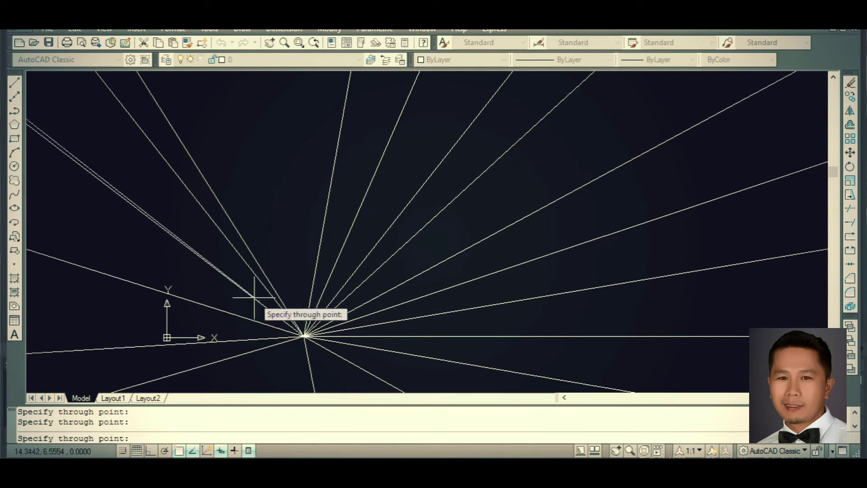
{"action": "scroll", "coordinate": [262, 333], "scroll_direction": "up", "scroll_amount": 2}
{"action": "mouse_move", "coordinate": [262, 333]}
{"action": "middle_mouse_down"}
{"action": "mouse_move", "coordinate": [233, 207]}
{"action": "mouse_move", "coordinate": [214, 165]}
{"action": "middle_mouse_up"}
{"action": "left_click", "coordinate": [273, 254]}
{"action": "left_click", "coordinate": [301, 300]}
{"action": "scroll", "coordinate": [300, 300], "scroll_direction": "down", "scroll_amount": 1}
{"action": "key", "text": "Escape"}
Click around the drawing and zoom in on the ray fan.
{"action": "left_click", "coordinate": [379, 315]}
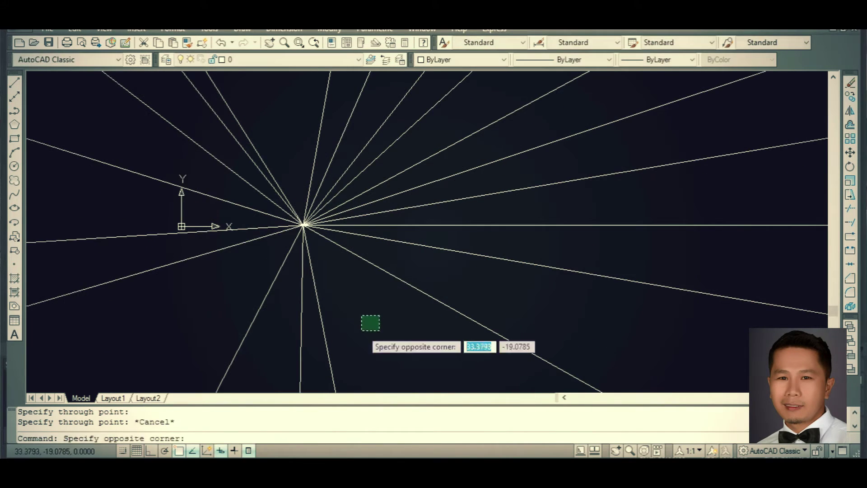
{"action": "left_click", "coordinate": [362, 331]}
{"action": "scroll", "coordinate": [247, 205], "scroll_direction": "up", "scroll_amount": 3}
{"action": "scroll", "coordinate": [371, 251], "scroll_direction": "up", "scroll_amount": 2}
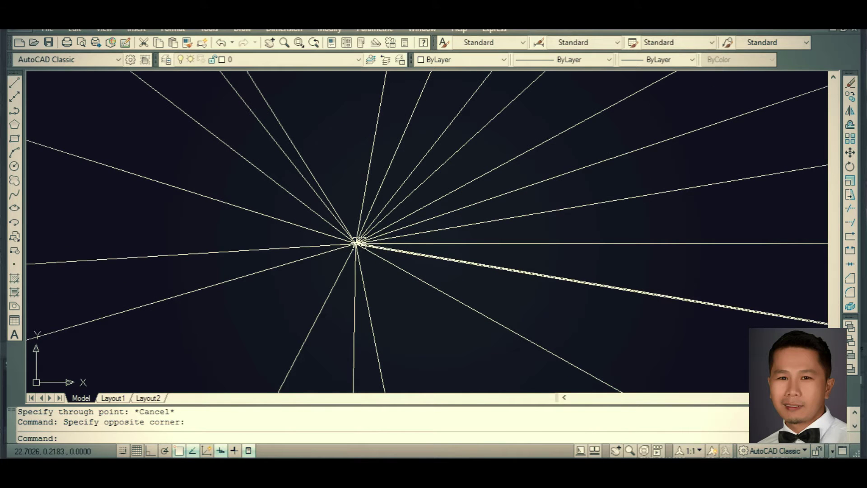
{"action": "left_click", "coordinate": [465, 338]}
Draw a circle centred on the rays' shared intersection point.
{"action": "left_click", "coordinate": [431, 342]}
{"action": "type", "text": "c"}
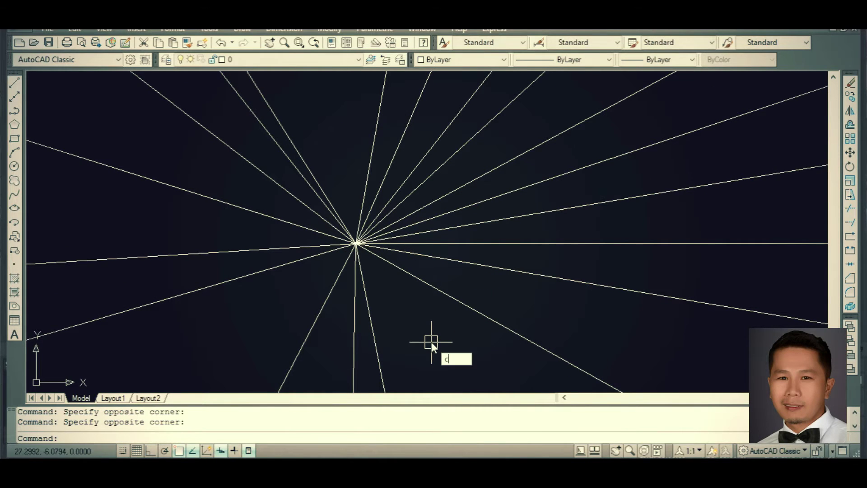
{"action": "key", "text": "Return"}
{"action": "left_click", "coordinate": [356, 244]}
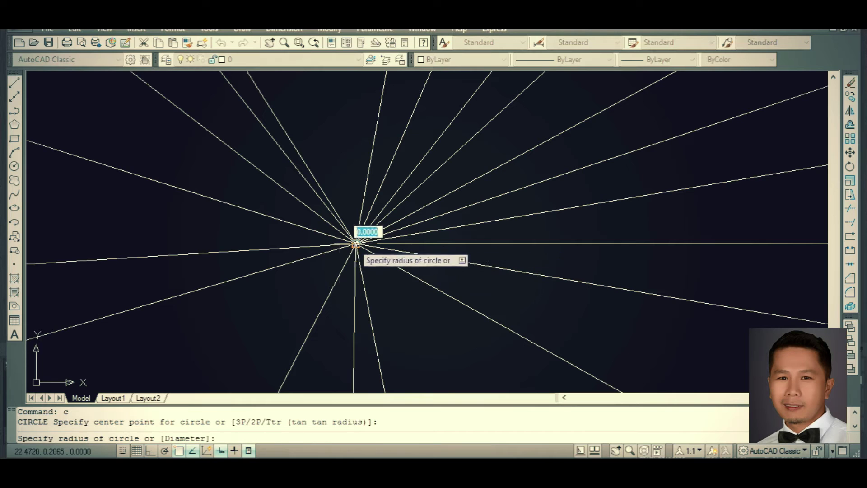
{"action": "left_click", "coordinate": [224, 344]}
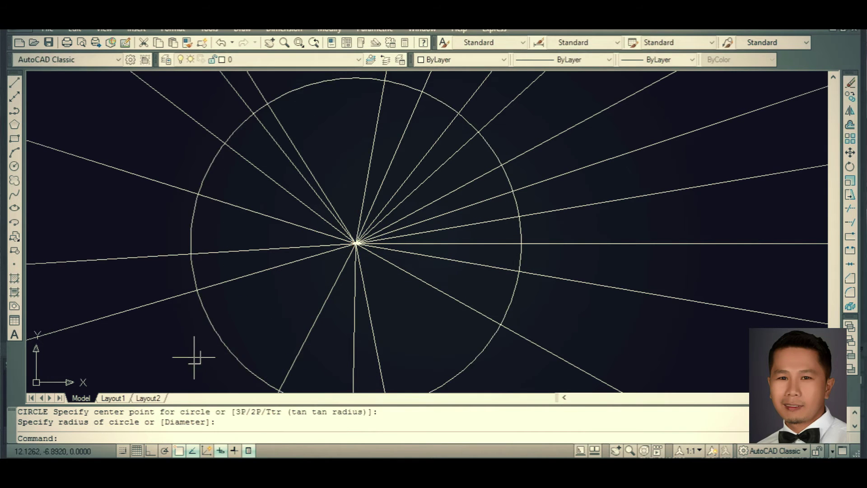
{"action": "scroll", "coordinate": [307, 203], "scroll_direction": "down", "scroll_amount": 4}
{"action": "mouse_move", "coordinate": [335, 246]}
{"action": "middle_mouse_down"}
{"action": "mouse_move", "coordinate": [283, 276]}
{"action": "mouse_move", "coordinate": [269, 266]}
{"action": "middle_mouse_up"}
{"action": "type", "text": "tr"}
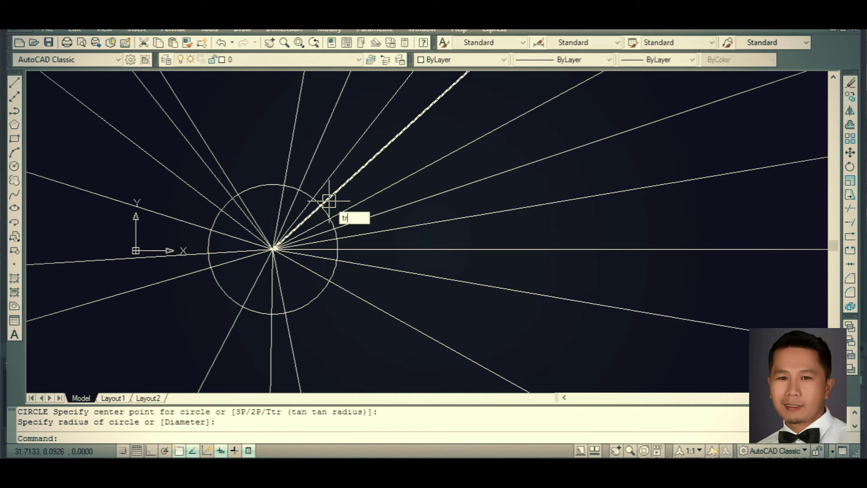
Trim every ray portion outside the circle so the rays end at its edge.
{"action": "key", "text": "Return"}
{"action": "key", "text": "Return"}
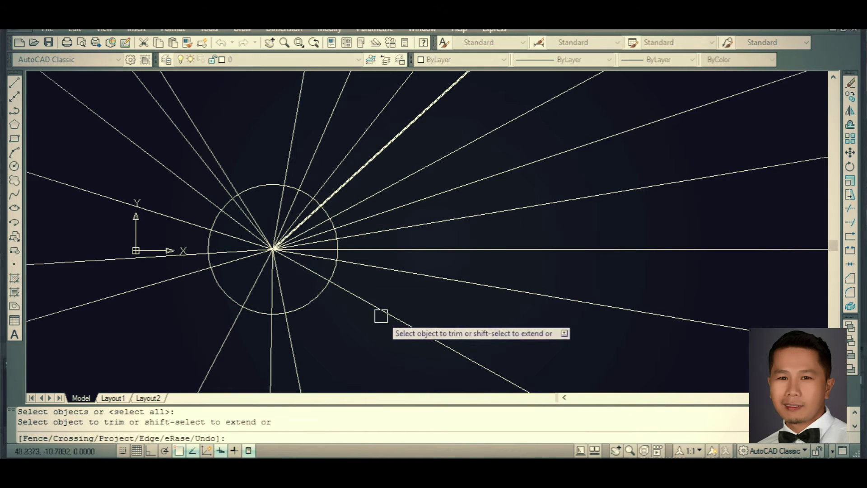
{"action": "left_click", "coordinate": [413, 370]}
{"action": "left_click", "coordinate": [407, 218]}
{"action": "left_click", "coordinate": [450, 160]}
{"action": "left_click", "coordinate": [265, 111]}
{"action": "left_click", "coordinate": [238, 112]}
{"action": "left_click", "coordinate": [136, 173]}
{"action": "left_click", "coordinate": [253, 352]}
{"action": "left_click", "coordinate": [383, 377]}
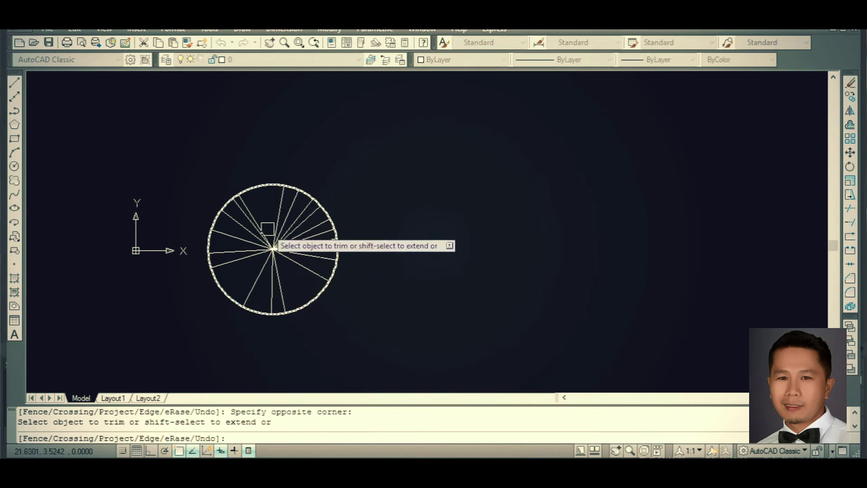
{"action": "key", "text": "Escape"}
{"action": "scroll", "coordinate": [271, 271], "scroll_direction": "up", "scroll_amount": 3}
{"action": "middle_click_drag", "start_coordinate": [250, 344], "coordinate": [199, 275]}
Shift the view to leave empty space beside the wheel.
{"action": "scroll", "coordinate": [405, 240], "scroll_direction": "down", "scroll_amount": 2}
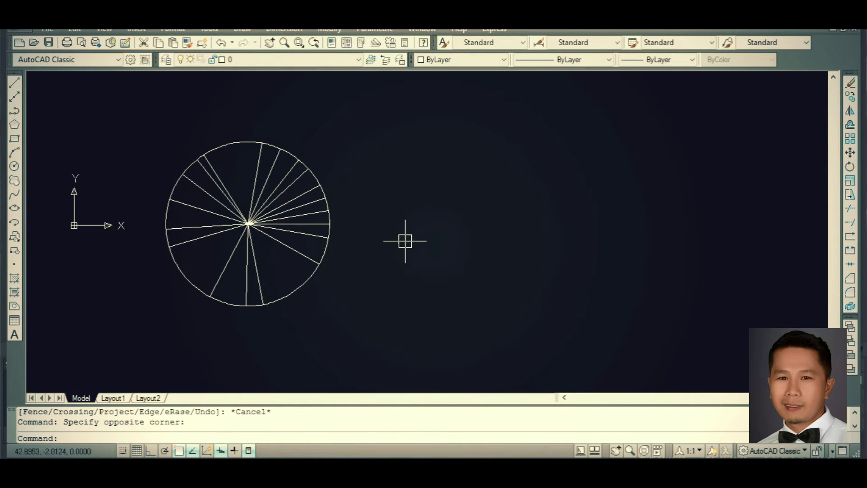
{"action": "middle_click_drag", "start_coordinate": [598, 245], "coordinate": [490, 236]}
{"action": "left_click", "coordinate": [482, 242]}
{"action": "left_click", "coordinate": [390, 296]}
{"action": "left_click", "coordinate": [495, 276]}
{"action": "left_click", "coordinate": [401, 310]}
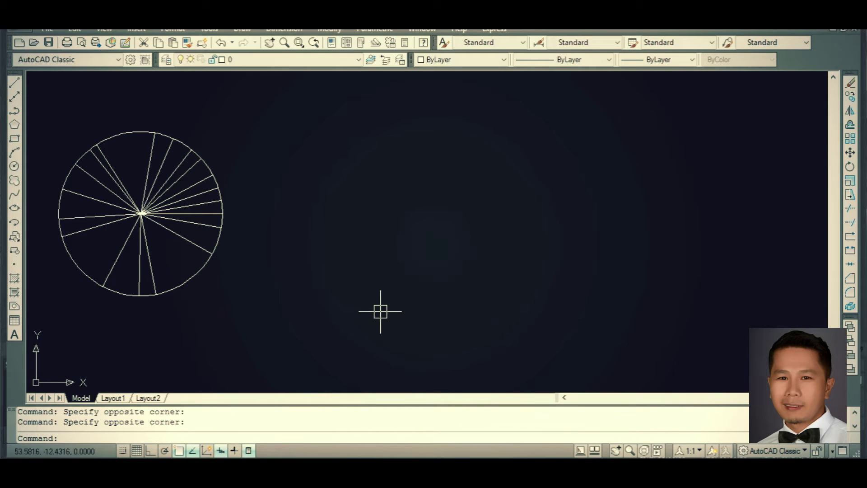
Draw a long horizontal line and a vertical line crossing it.
{"action": "key", "text": "l"}
{"action": "key", "text": "Return"}
{"action": "left_click", "coordinate": [300, 281]}
{"action": "left_click", "coordinate": [629, 282]}
{"action": "key", "text": "Return"}
{"action": "key", "text": "Return"}
{"action": "left_click", "coordinate": [480, 211]}
{"action": "left_click", "coordinate": [479, 342]}
Trim the horizontal line's end to the right of the vertical line.
{"action": "key", "text": "Return"}
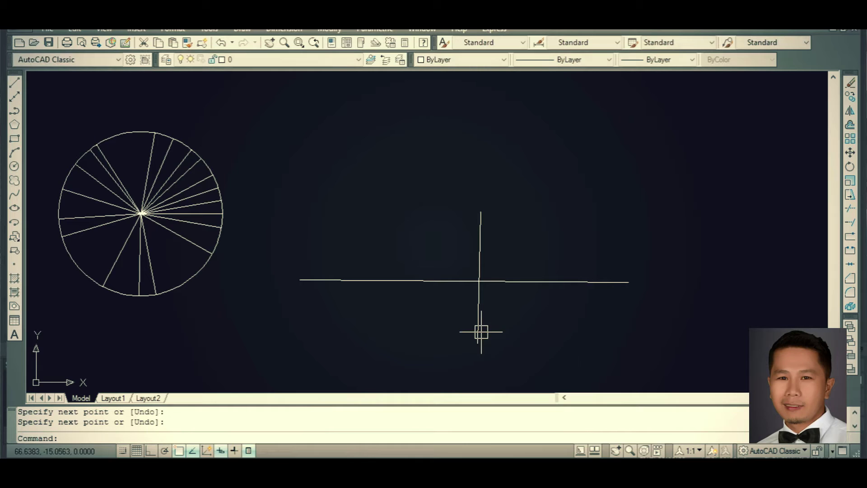
{"action": "type", "text": "tr"}
{"action": "key", "text": "Return"}
{"action": "key", "text": "Return"}
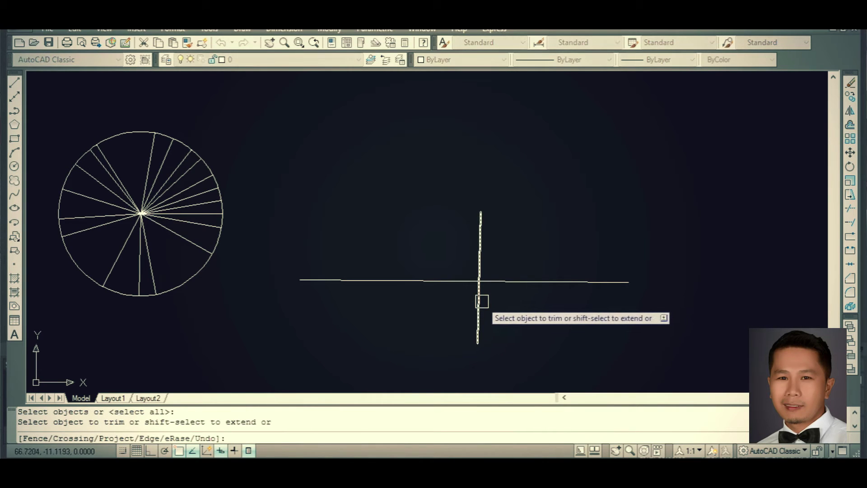
{"action": "left_click", "coordinate": [515, 281]}
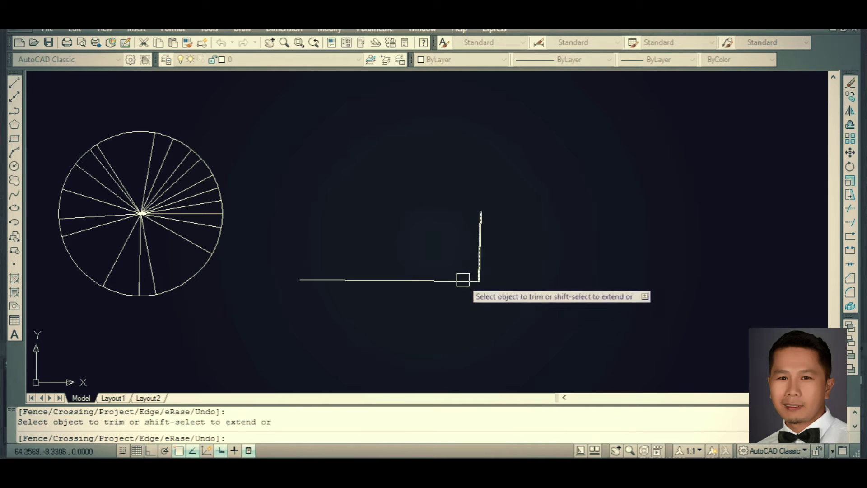
{"action": "middle_click_drag", "start_coordinate": [461, 281], "coordinate": [389, 283]}
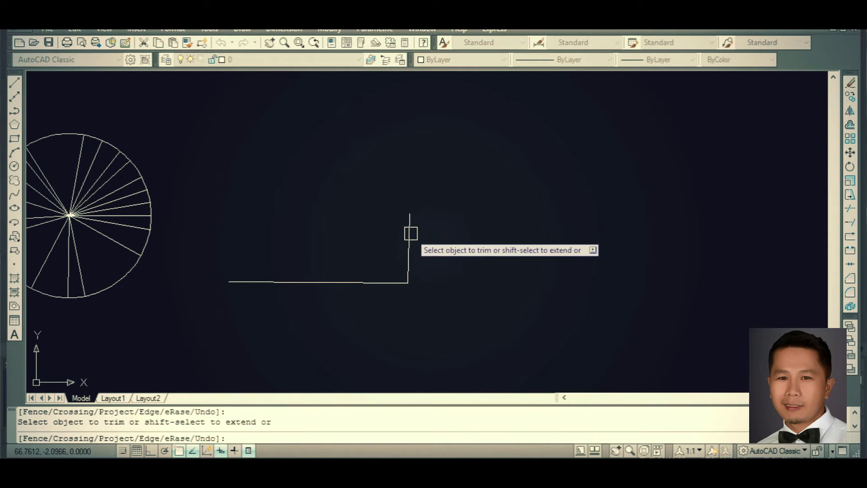
{"action": "key", "text": "Escape"}
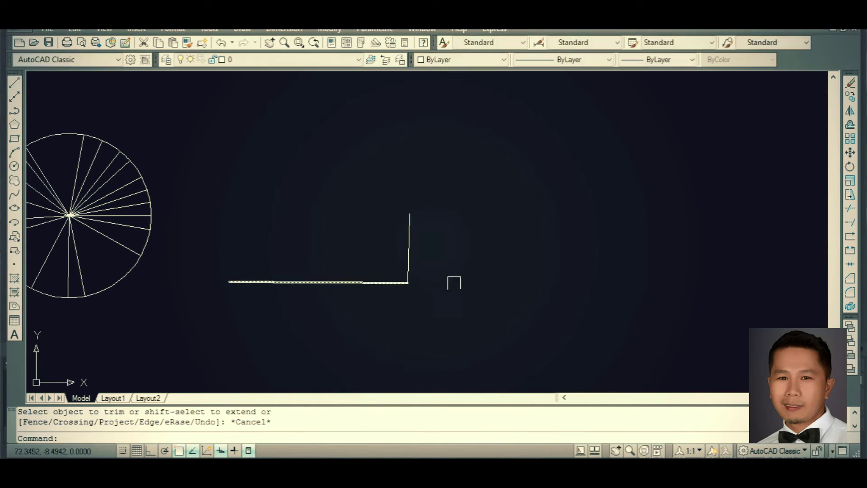
{"action": "scroll", "coordinate": [462, 281], "scroll_direction": "down", "scroll_amount": 1}
Move the vertical line below and left of the horizontal line.
{"action": "type", "text": "m"}
{"action": "key", "text": "Return"}
{"action": "left_click_drag", "start_coordinate": [433, 233], "coordinate": [344, 262]}
{"action": "key", "text": "Return"}
{"action": "left_click", "coordinate": [508, 234]}
{"action": "left_click", "coordinate": [408, 341]}
Try extending the vertical line up to the top horizontal line.
{"action": "middle_click_drag", "start_coordinate": [345, 334], "coordinate": [345, 251]}
{"action": "scroll", "coordinate": [335, 246], "scroll_direction": "up", "scroll_amount": 2}
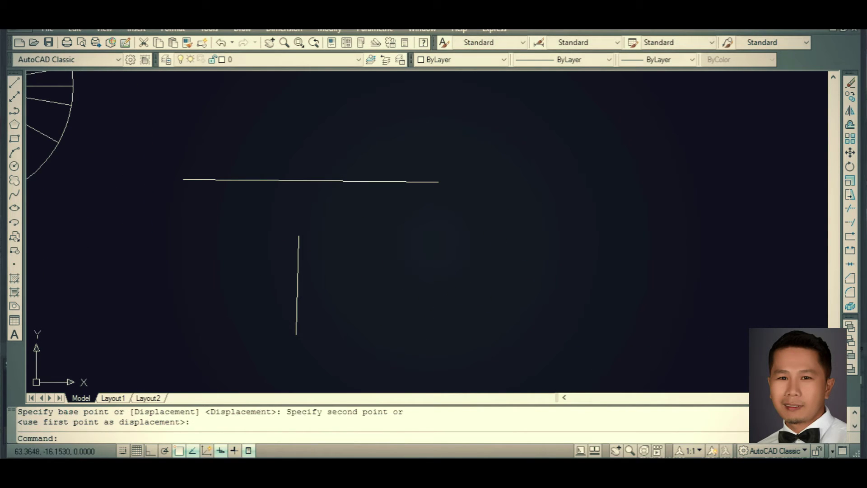
{"action": "left_click", "coordinate": [380, 280]}
{"action": "type", "text": "ex"}
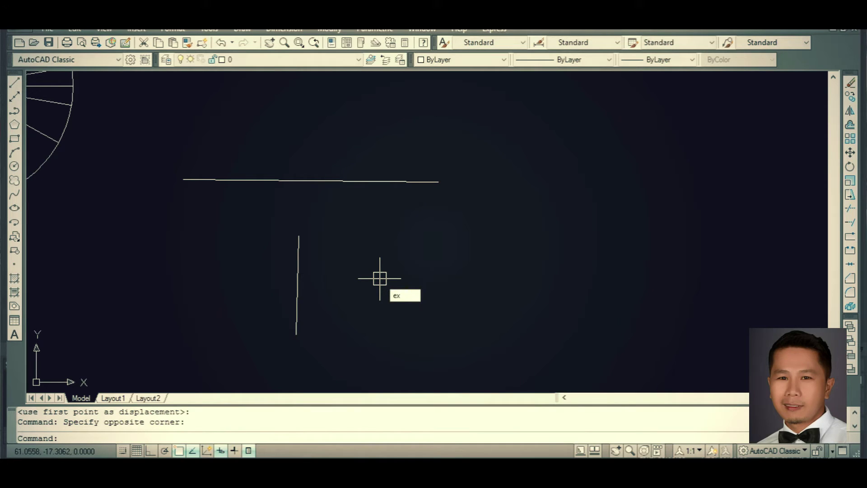
{"action": "key", "text": "Return"}
{"action": "key", "text": "Return"}
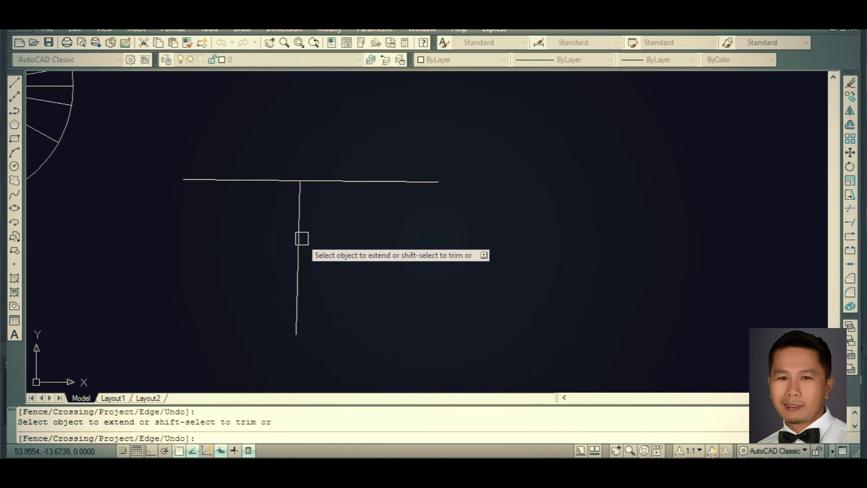
{"action": "key", "text": "Escape"}
{"action": "left_click", "coordinate": [399, 264]}
{"action": "left_click", "coordinate": [379, 317]}
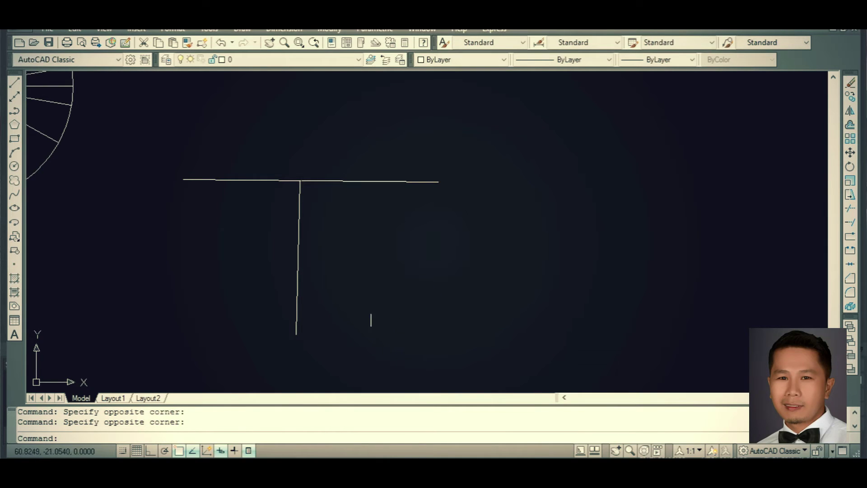
{"action": "middle_click_drag", "start_coordinate": [381, 309], "coordinate": [323, 315]}
Draw a slanted line and extend it up to the horizontal line.
{"action": "key", "text": "Return"}
{"action": "left_click", "coordinate": [332, 292]}
{"action": "left_click", "coordinate": [348, 372]}
{"action": "key", "text": "Return"}
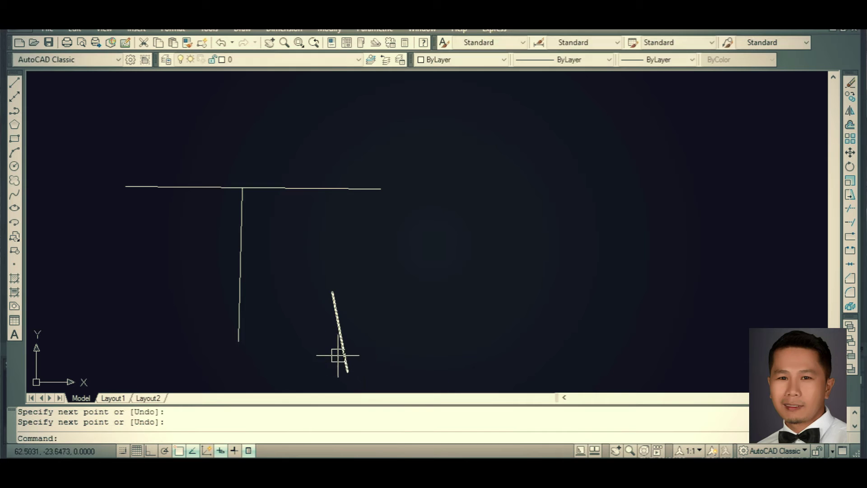
{"action": "type", "text": "ex"}
{"action": "key", "text": "Return"}
{"action": "key", "text": "Return"}
{"action": "left_click", "coordinate": [335, 296]}
{"action": "key", "text": "Escape"}
Draw a new vertical line and try extending it to the top line.
{"action": "middle_click_drag", "start_coordinate": [471, 300], "coordinate": [334, 305]}
{"action": "type", "text": "l"}
{"action": "key", "text": "Return"}
{"action": "left_click", "coordinate": [459, 242]}
{"action": "left_click", "coordinate": [463, 336]}
{"action": "key", "text": "Return"}
{"action": "type", "text": "ex"}
{"action": "key", "text": "Return"}
{"action": "key", "text": "Return"}
{"action": "left_click", "coordinate": [460, 241]}
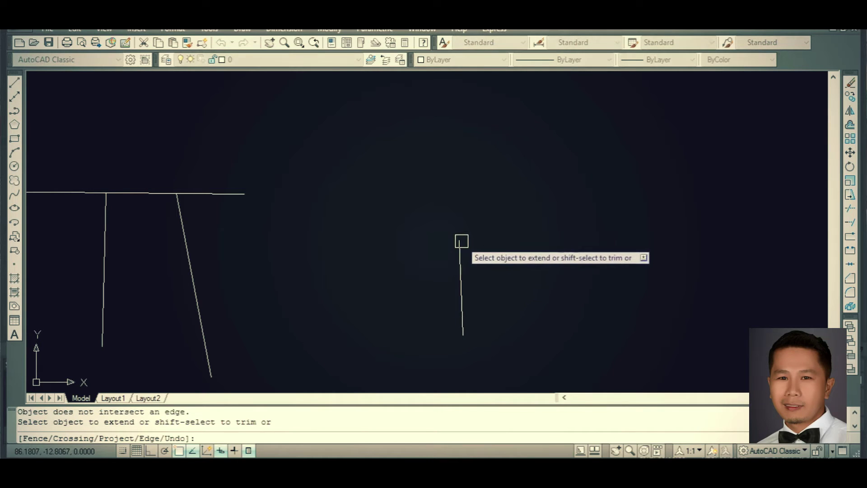
{"action": "key", "text": "Escape"}
Draw a short vertical line and extend it up to the top line.
{"action": "middle_click_drag", "start_coordinate": [293, 271], "coordinate": [346, 227]}
{"action": "type", "text": "l"}
{"action": "key", "text": "Return"}
{"action": "left_click", "coordinate": [189, 241]}
{"action": "left_click", "coordinate": [190, 351]}
{"action": "key", "text": "Return"}
{"action": "type", "text": "e"}
{"action": "key", "text": "Return"}
{"action": "key", "text": "Return"}
{"action": "left_click", "coordinate": [189, 246]}
Draw another slanted line and extend it up to the horizontal line.
{"action": "middle_click_drag", "start_coordinate": [280, 76], "coordinate": [344, 287]}
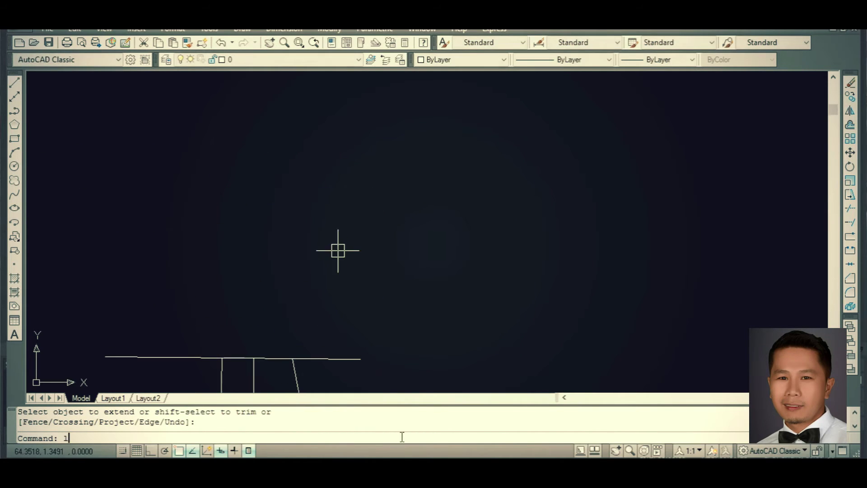
{"action": "type", "text": "l"}
{"action": "key", "text": "Return"}
{"action": "left_click", "coordinate": [292, 288]}
{"action": "left_click", "coordinate": [269, 169]}
{"action": "key", "text": "Return"}
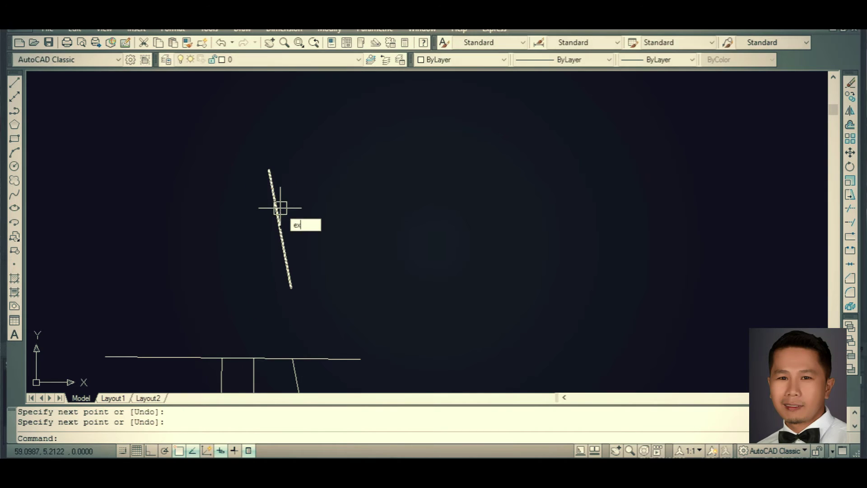
{"action": "key", "text": "Return"}
{"action": "key", "text": "Return"}
{"action": "left_click", "coordinate": [295, 285]}
{"action": "key", "text": "Escape"}
Zoom out so the whole drawing, including the wheel, is in view.
{"action": "middle_click_drag", "start_coordinate": [389, 353], "coordinate": [343, 246]}
{"action": "type", "text": "e"}
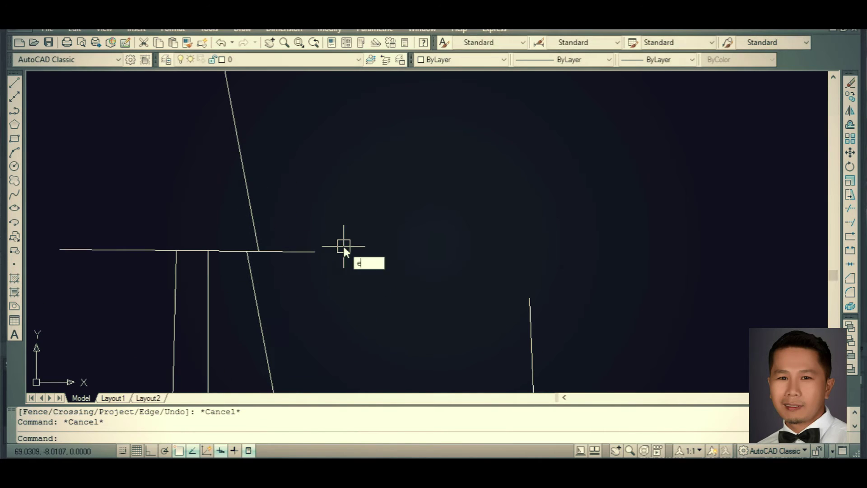
{"action": "key", "text": "Return"}
{"action": "key", "text": "Escape"}
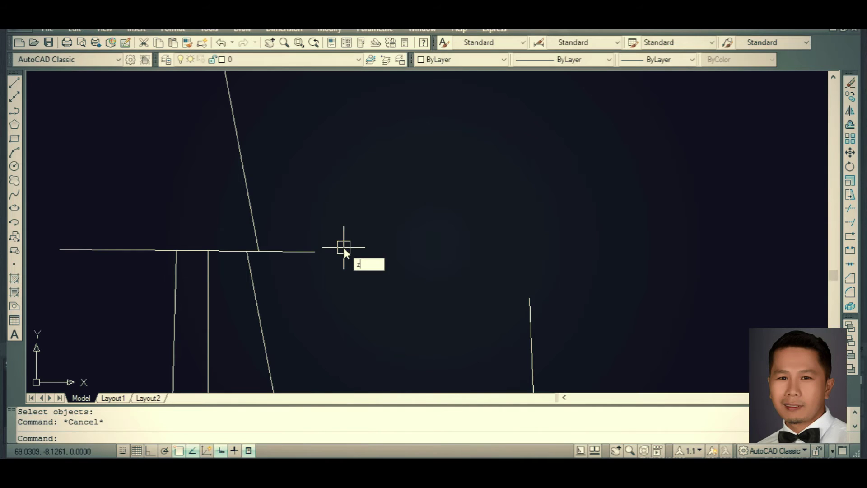
{"action": "key", "text": "Return"}
{"action": "middle_click_drag", "start_coordinate": [343, 249], "coordinate": [468, 320]}
{"action": "key", "text": "Escape"}
Window-select all 26 shapes and erase them.
{"action": "type", "text": "e"}
{"action": "key", "text": "Return"}
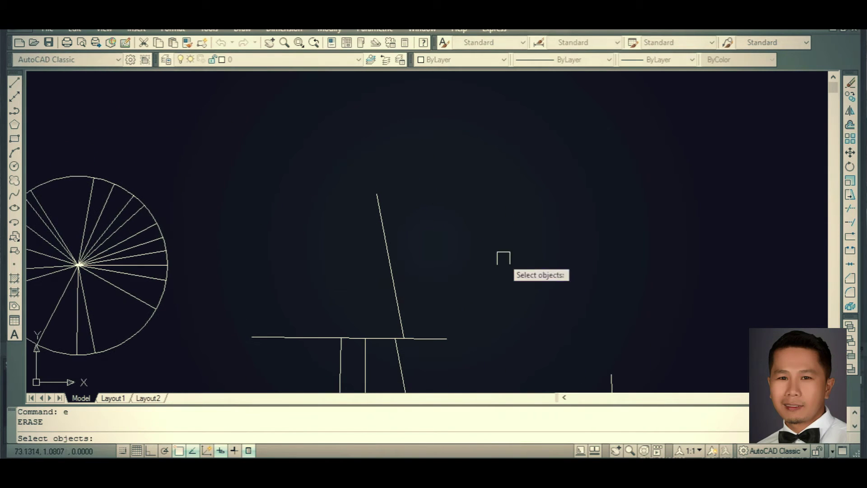
{"action": "left_click", "coordinate": [577, 137]}
{"action": "left_click", "coordinate": [27, 368]}
{"action": "key", "text": "Return"}
{"action": "middle_click_drag", "start_coordinate": [348, 297], "coordinate": [346, 293]}
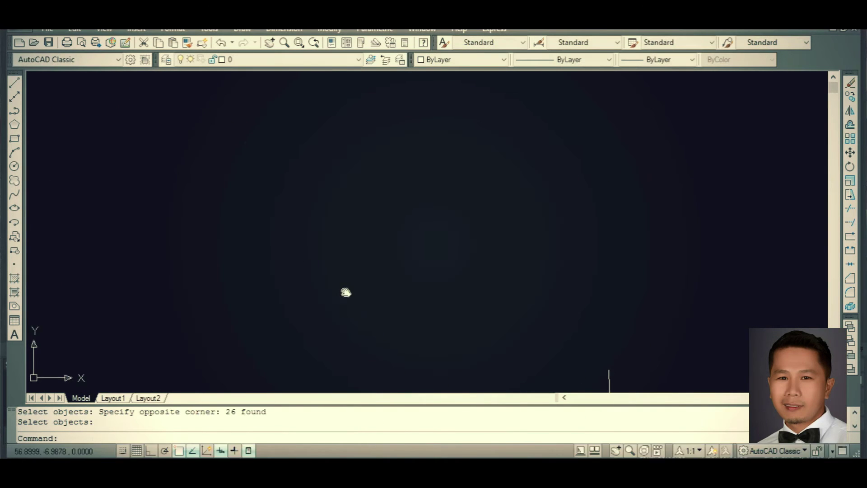
Delete the last remaining vertical line.
{"action": "left_click", "coordinate": [642, 213]}
{"action": "left_click", "coordinate": [476, 267]}
{"action": "key", "text": "Delete"}
{"action": "left_click", "coordinate": [538, 288]}
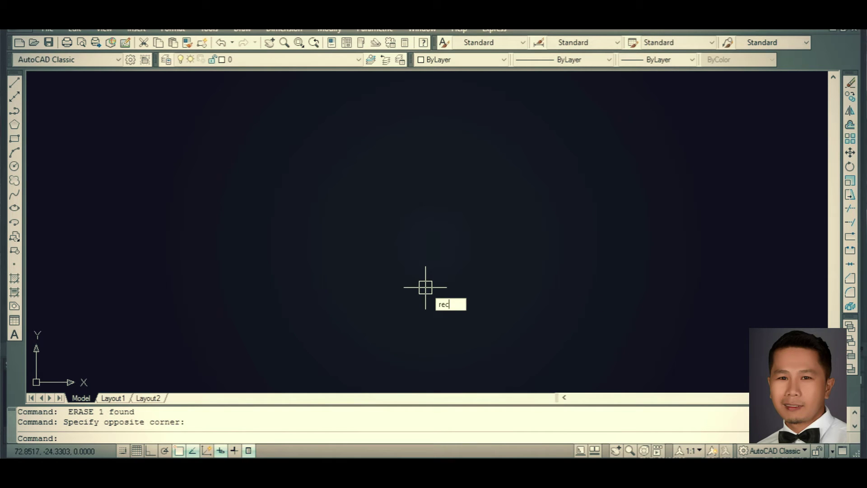
Draw a 2 by 2 square with REC from a picked corner to @2,2, then center it in view.
{"action": "type", "text": "rec"}
{"action": "key", "text": "Return"}
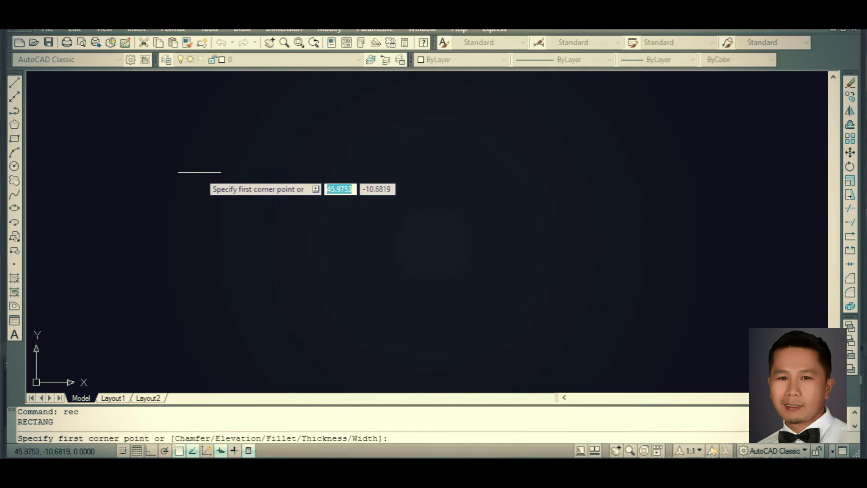
{"action": "left_click", "coordinate": [199, 172]}
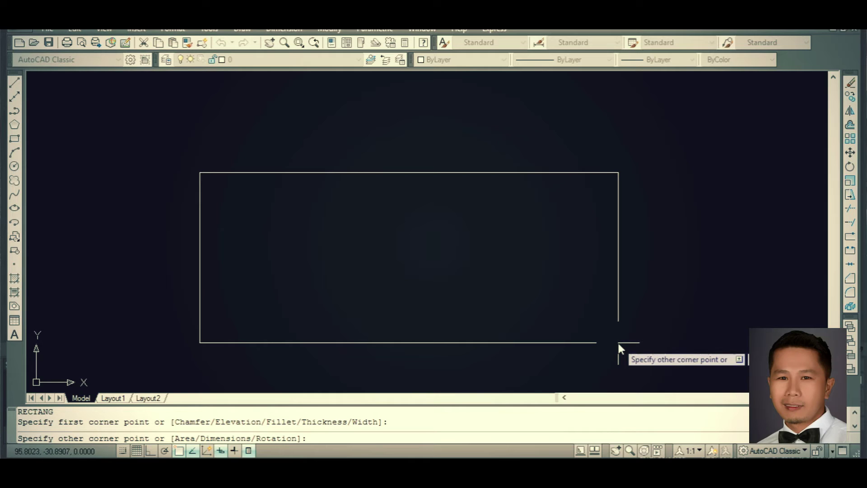
{"action": "type", "text": "@2,2"}
{"action": "key", "text": "Return"}
{"action": "scroll", "coordinate": [217, 168], "scroll_direction": "up", "scroll_amount": 4}
{"action": "scroll", "coordinate": [238, 167], "scroll_direction": "up", "scroll_amount": 1}
{"action": "scroll", "coordinate": [266, 202], "scroll_direction": "up", "scroll_amount": 1}
{"action": "left_click", "coordinate": [285, 217]}
{"action": "scroll", "coordinate": [287, 237], "scroll_direction": "down", "scroll_amount": 1}
{"action": "left_click", "coordinate": [287, 237]}
{"action": "middle_click_drag", "start_coordinate": [264, 217], "coordinate": [296, 262]}
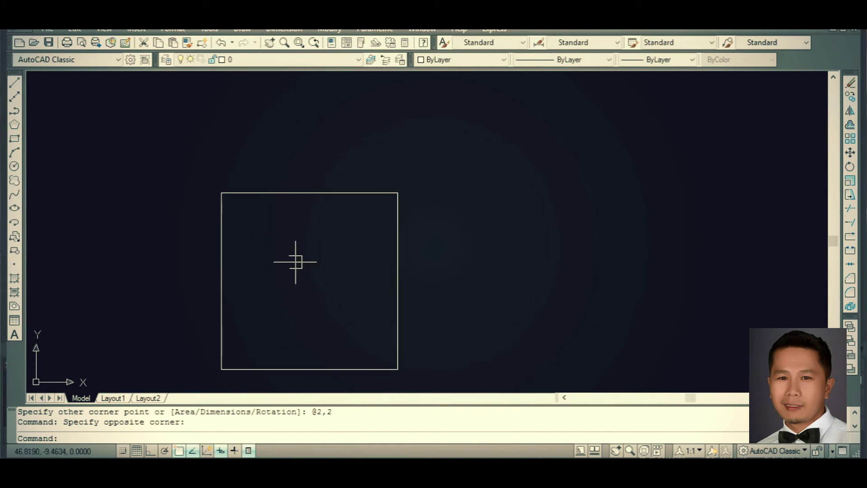
Dimension the square's top and right sides, each 2.0000.
{"action": "type", "text": "dli"}
{"action": "key", "text": "Return"}
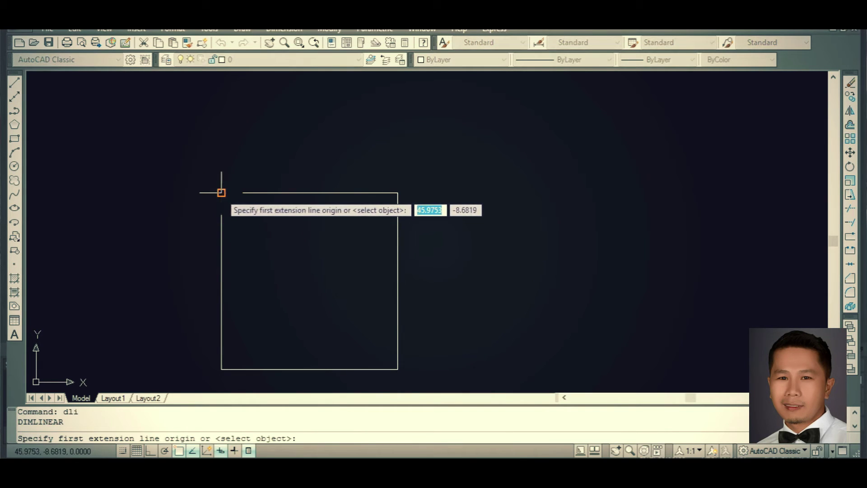
{"action": "left_click", "coordinate": [222, 193]}
{"action": "left_click", "coordinate": [398, 193]}
{"action": "left_click", "coordinate": [382, 115]}
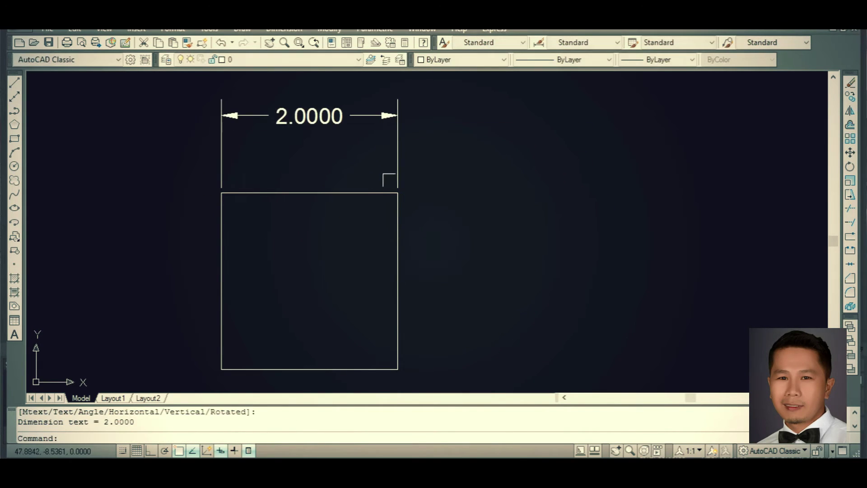
{"action": "key", "text": "Return"}
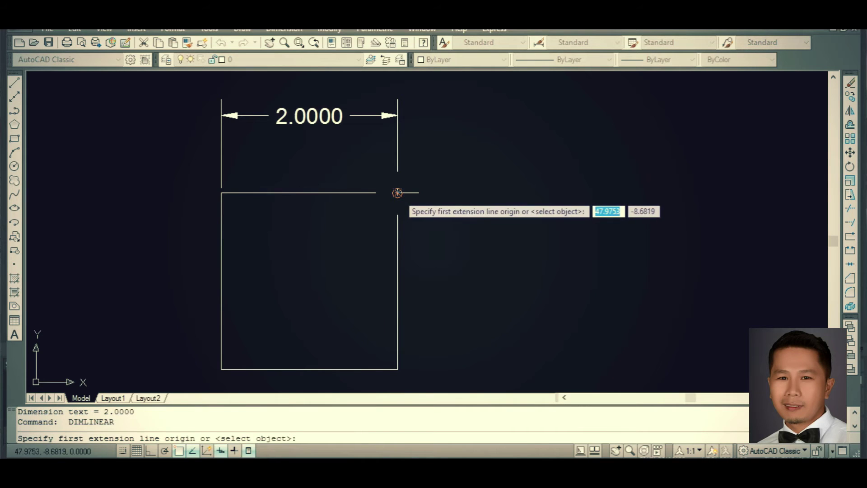
{"action": "left_click", "coordinate": [397, 193]}
{"action": "left_click", "coordinate": [397, 370]}
{"action": "left_click", "coordinate": [528, 280]}
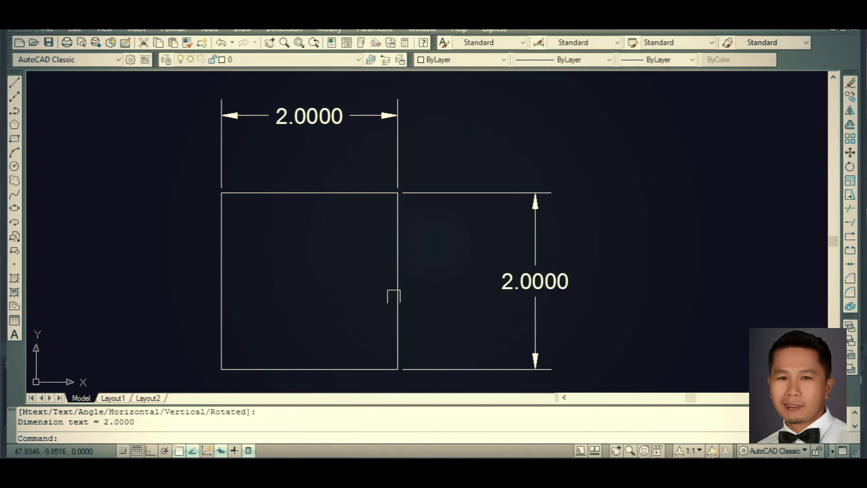
Shift the drawing left and add a separate 3.4907 linear dimension beside the square.
{"action": "scroll", "coordinate": [441, 320], "scroll_direction": "down", "scroll_amount": 4}
{"action": "scroll", "coordinate": [447, 298], "scroll_direction": "up", "scroll_amount": 2}
{"action": "left_click_drag", "start_coordinate": [451, 285], "coordinate": [469, 322]}
{"action": "left_click_drag", "start_coordinate": [596, 256], "coordinate": [516, 302]}
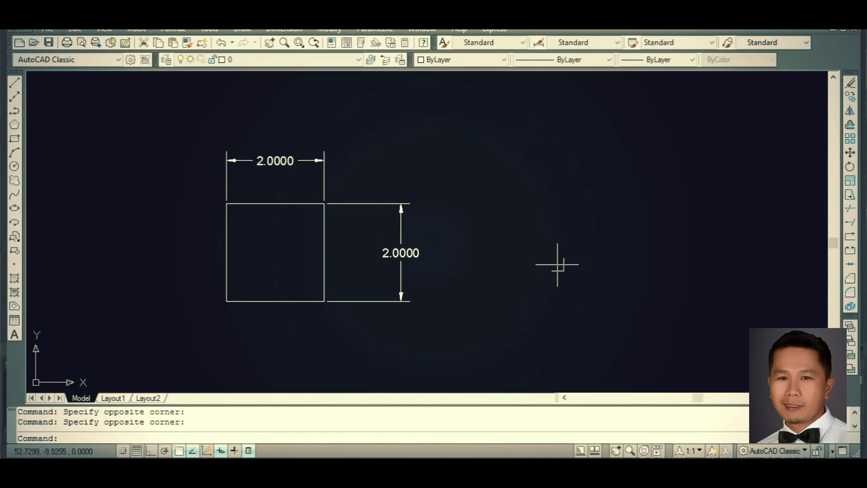
{"action": "left_click", "coordinate": [559, 242]}
{"action": "left_click", "coordinate": [511, 307]}
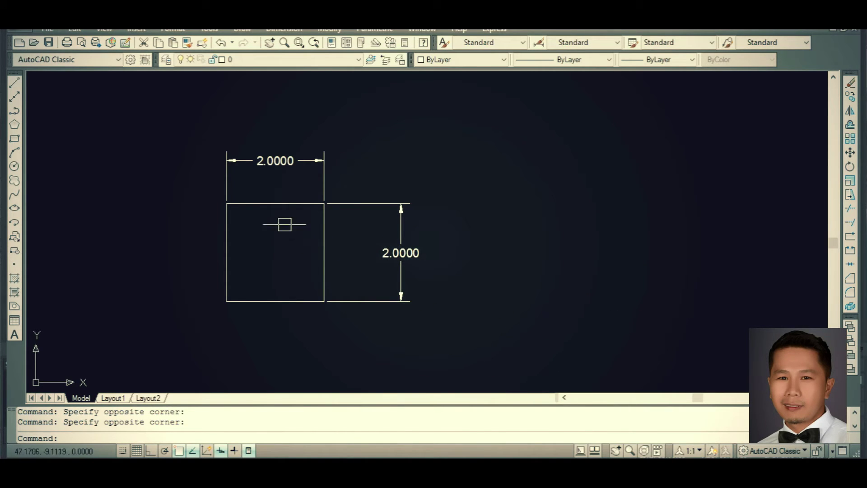
{"action": "middle_click_drag", "start_coordinate": [470, 270], "coordinate": [361, 258]}
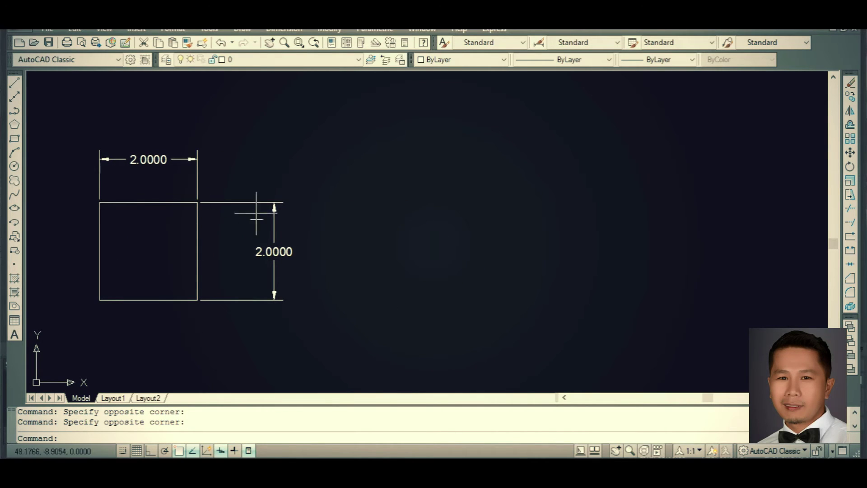
{"action": "type", "text": "dli"}
{"action": "key", "text": "Return"}
{"action": "left_click", "coordinate": [404, 265]}
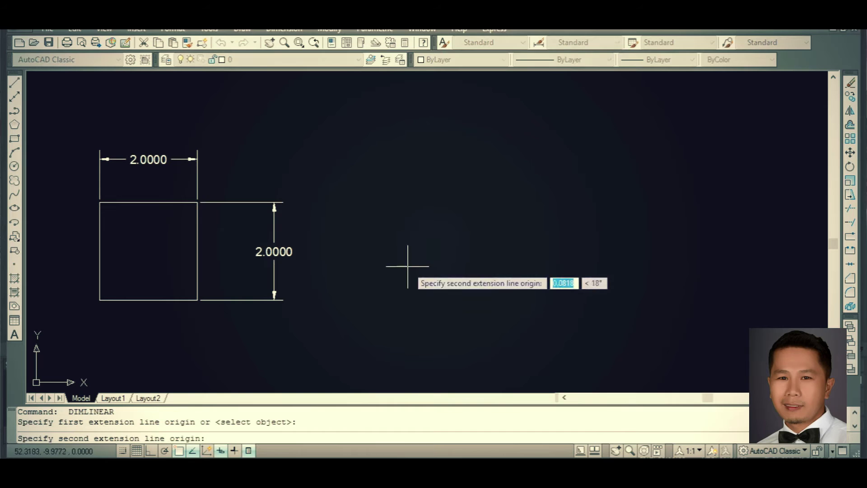
{"action": "left_click", "coordinate": [576, 276]}
{"action": "left_click", "coordinate": [575, 184]}
Start a short slanted line in the empty space to the right.
{"action": "middle_click_drag", "start_coordinate": [698, 219], "coordinate": [554, 211]}
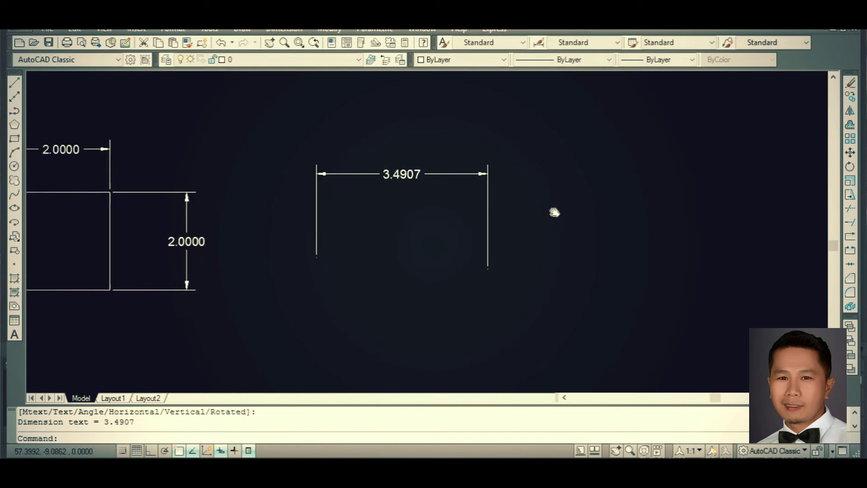
{"action": "scroll", "coordinate": [424, 215], "scroll_direction": "up", "scroll_amount": 2}
{"action": "type", "text": "l"}
{"action": "key", "text": "Return"}
{"action": "left_click", "coordinate": [433, 209]}
Finish the short slanted line and bring more empty drawing space into view.
{"action": "left_click", "coordinate": [442, 318]}
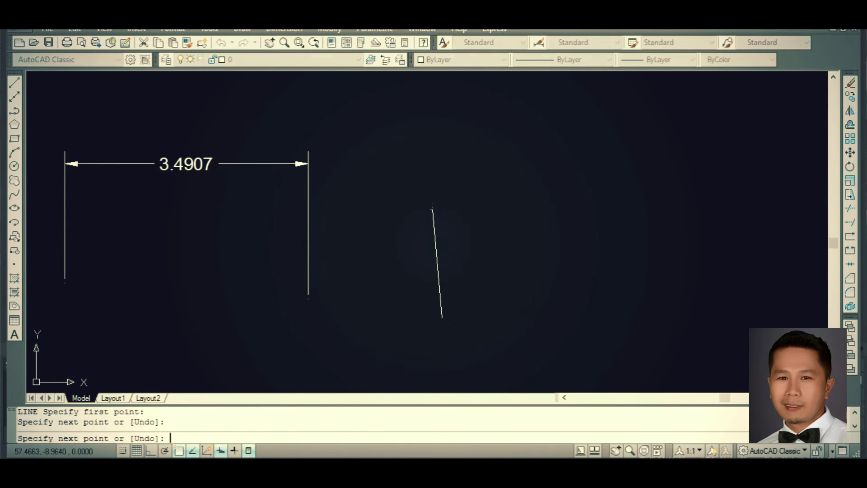
{"action": "key", "text": "Escape"}
{"action": "key", "text": "Escape"}
{"action": "key", "text": "Escape"}
{"action": "middle_click_drag", "start_coordinate": [625, 253], "coordinate": [451, 219]}
{"action": "left_click", "coordinate": [536, 215]}
{"action": "left_click", "coordinate": [469, 318]}
Draw an open four-point line shape with upper-left and upper-right corners.
{"action": "type", "text": "l"}
{"action": "key", "text": "Return"}
{"action": "left_click", "coordinate": [460, 284]}
{"action": "left_click", "coordinate": [470, 188]}
{"action": "left_click", "coordinate": [619, 191]}
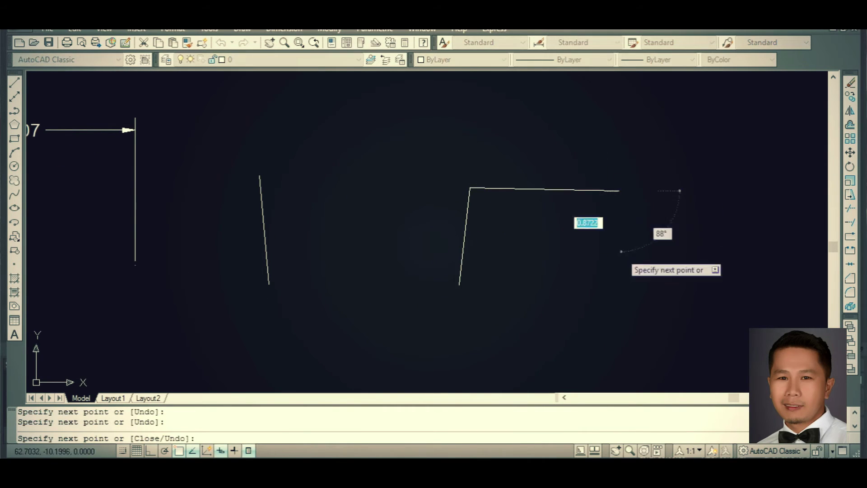
{"action": "left_click", "coordinate": [623, 261]}
{"action": "key", "text": "Escape"}
{"action": "middle_click_drag", "start_coordinate": [397, 271], "coordinate": [414, 195]}
Draw a first circle below the shape by picking a centre and radius.
{"action": "type", "text": "c"}
{"action": "key", "text": "Return"}
{"action": "left_click", "coordinate": [334, 303]}
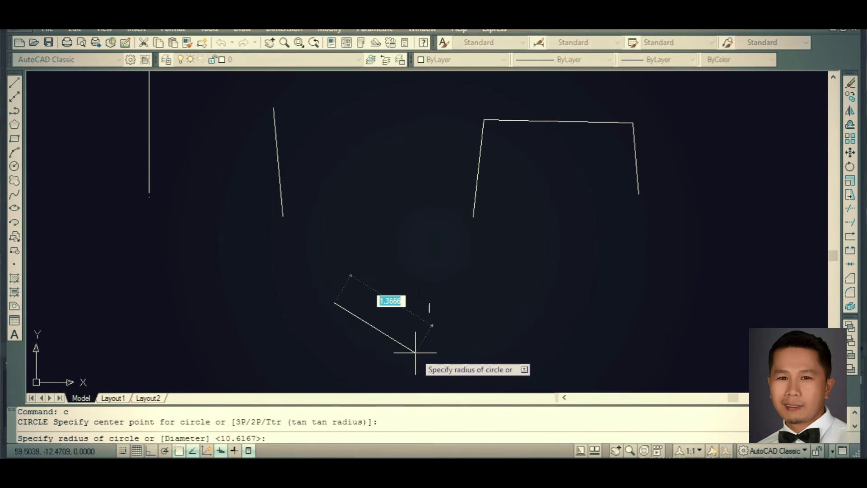
{"action": "left_click", "coordinate": [415, 353]}
{"action": "middle_click_drag", "start_coordinate": [490, 262], "coordinate": [401, 226]}
{"action": "key", "text": "Escape"}
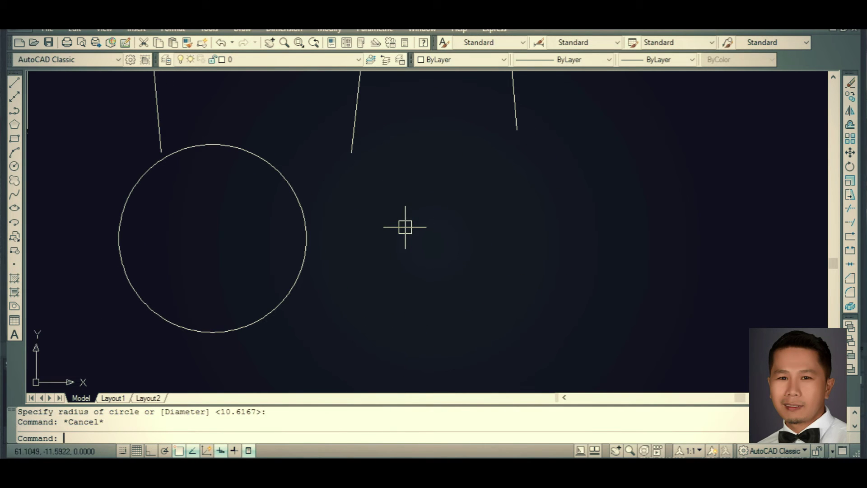
Draw a second circle by picking its centre and radius.
{"action": "type", "text": "c"}
{"action": "key", "text": "Return"}
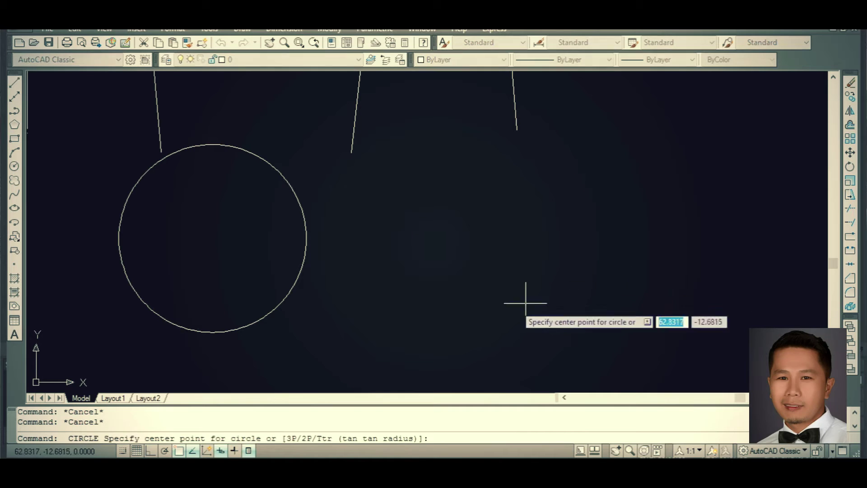
{"action": "left_click", "coordinate": [478, 290]}
{"action": "left_click", "coordinate": [554, 315]}
{"action": "left_click", "coordinate": [571, 268]}
{"action": "left_click", "coordinate": [544, 244]}
{"action": "scroll", "coordinate": [568, 271], "scroll_direction": "down", "scroll_amount": 3}
Draw a horizontal line and a slanted line below it.
{"action": "type", "text": "l"}
{"action": "key", "text": "Return"}
{"action": "left_click", "coordinate": [512, 234]}
{"action": "left_click", "coordinate": [650, 232]}
{"action": "key", "text": "Return"}
{"action": "key", "text": "Return"}
{"action": "left_click", "coordinate": [573, 292]}
{"action": "left_click", "coordinate": [580, 357]}
{"action": "key", "text": "Return"}
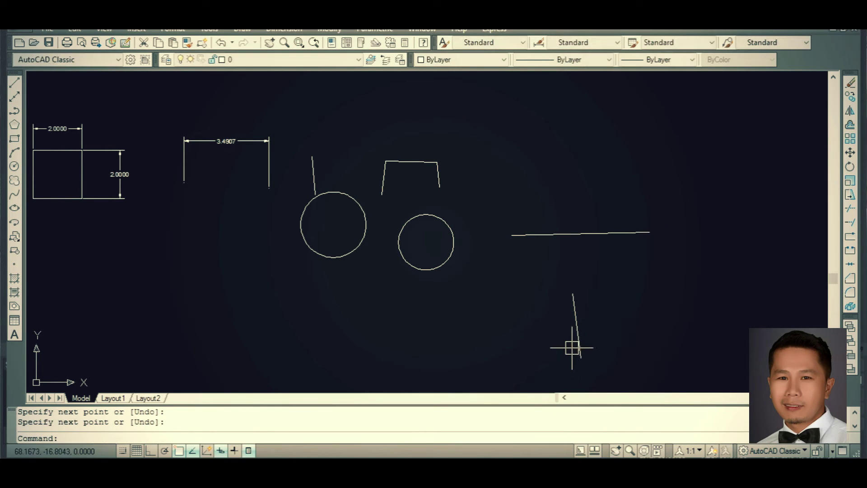
{"action": "type", "text": "ex"}
{"action": "key", "text": "Return"}
{"action": "key", "text": "Return"}
Extend the slanted line up to meet the horizontal line.
{"action": "left_click", "coordinate": [570, 300]}
{"action": "middle_click_drag", "start_coordinate": [567, 300], "coordinate": [522, 271]}
{"action": "key", "text": "Escape"}
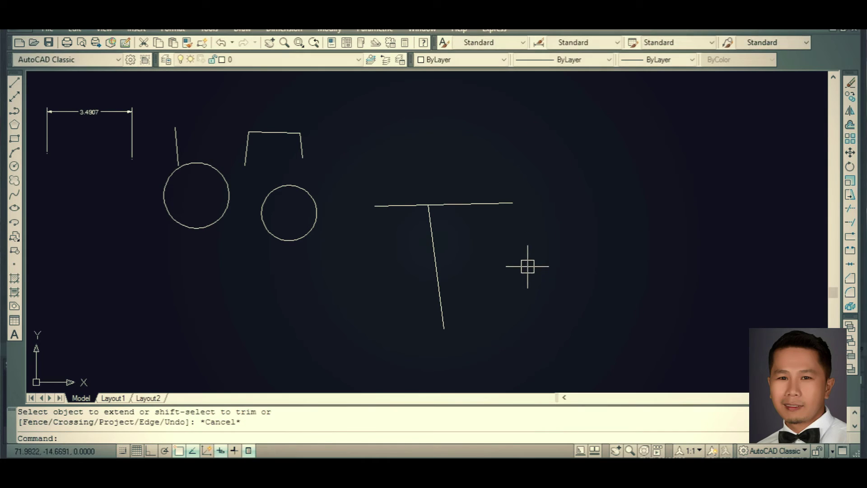
Draw a second slanted line below the horizontal line.
{"action": "type", "text": "l"}
{"action": "key", "text": "Return"}
{"action": "left_click", "coordinate": [483, 246]}
{"action": "left_click", "coordinate": [515, 312]}
{"action": "key", "text": "Return"}
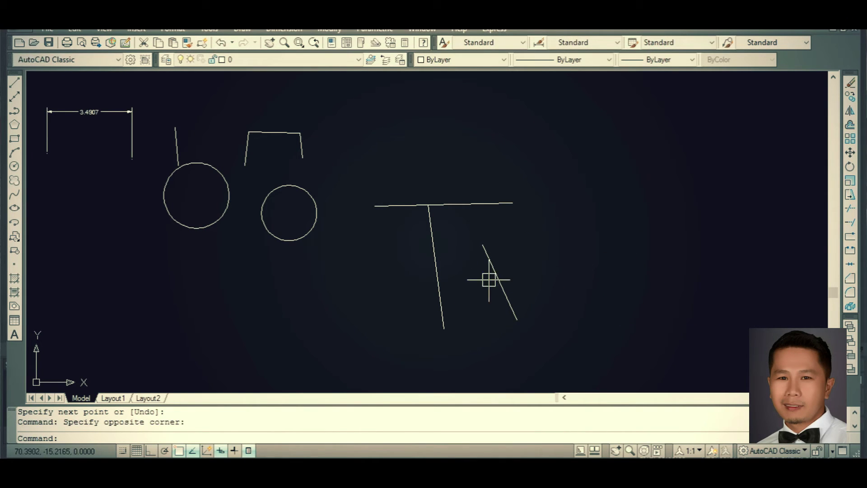
Use EXTEND to lengthen the new slanted line up to the horizontal line.
{"action": "type", "text": "ex"}
{"action": "key", "text": "Return"}
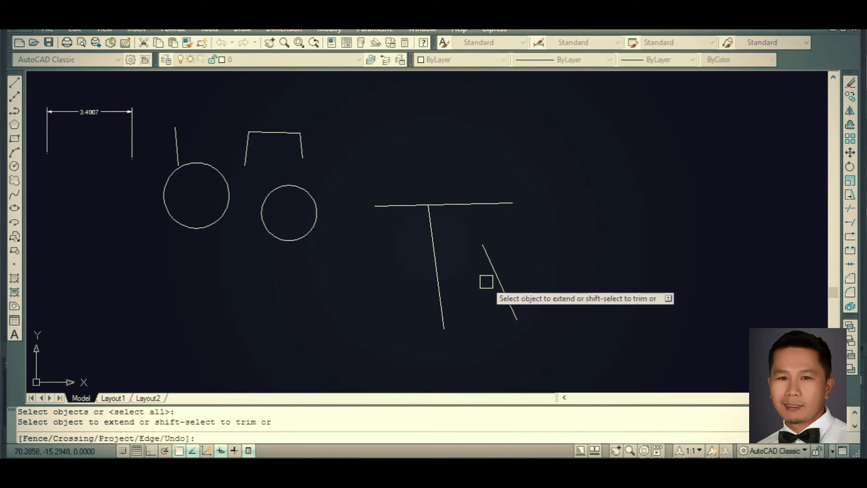
{"action": "key", "text": "Escape"}
{"action": "key", "text": "Escape"}
{"action": "key", "text": "Return"}
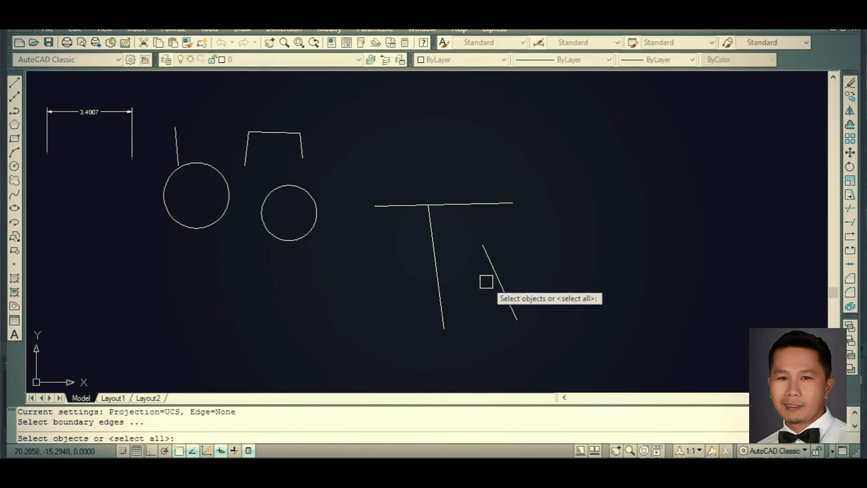
{"action": "left_click", "coordinate": [487, 252]}
{"action": "key", "text": "Escape"}
{"action": "key", "text": "Return"}
{"action": "key", "text": "Return"}
{"action": "left_click", "coordinate": [482, 252]}
{"action": "key", "text": "Escape"}
Window-select every object in the drawing.
{"action": "scroll", "coordinate": [580, 253], "scroll_direction": "down", "scroll_amount": 2}
{"action": "left_click", "coordinate": [601, 177]}
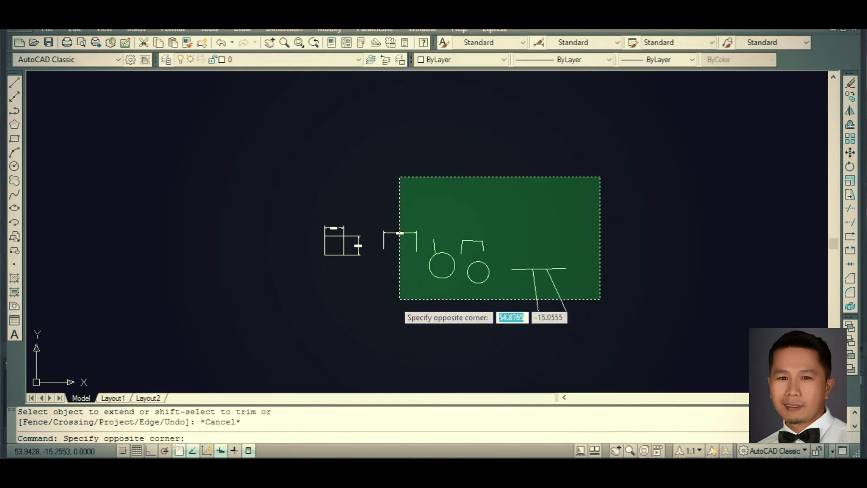
{"action": "left_click", "coordinate": [322, 331]}
Erase all selected practice objects and draw one vertical line with Ortho (F8) on.
{"action": "type", "text": "e"}
{"action": "key", "text": "Return"}
{"action": "type", "text": "l"}
{"action": "key", "text": "Return"}
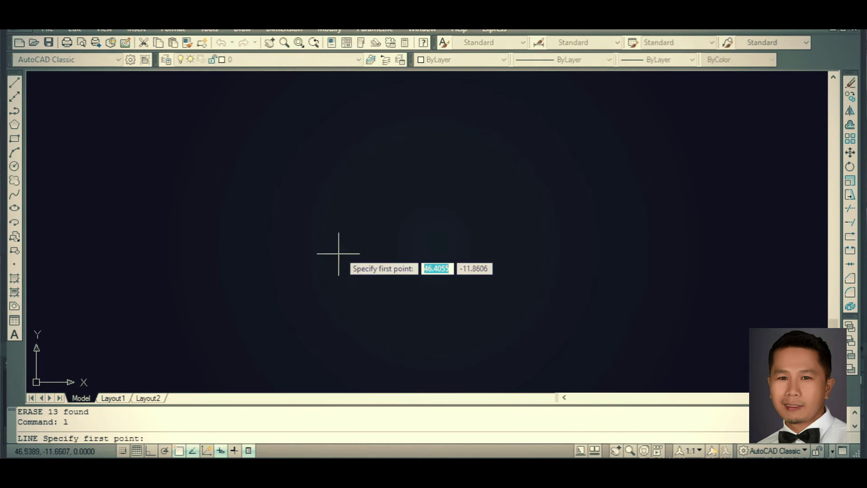
{"action": "left_click", "coordinate": [341, 249]}
{"action": "key", "text": "F8"}
{"action": "left_click", "coordinate": [334, 352]}
{"action": "key", "text": "Return"}
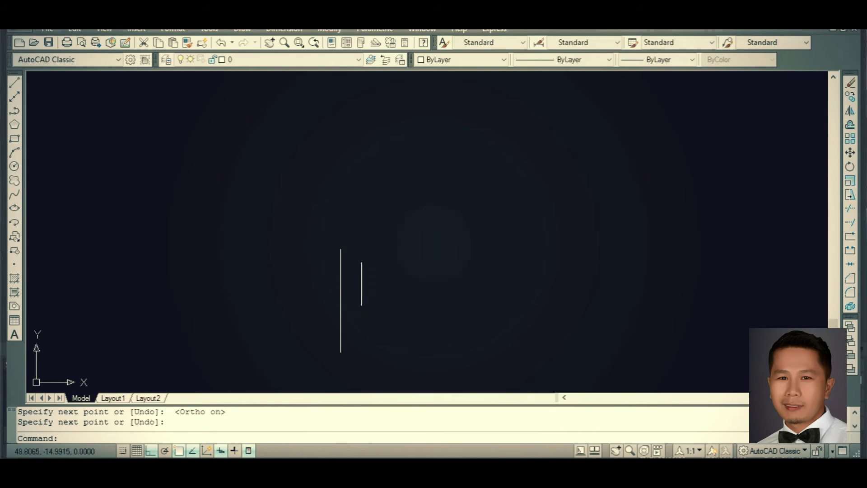
{"action": "left_click", "coordinate": [511, 274]}
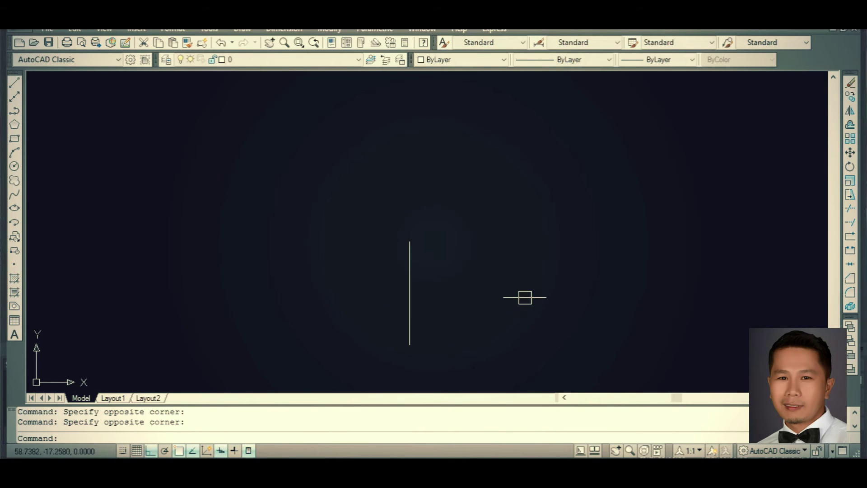
{"action": "type", "text": "s"}
{"action": "key", "text": "Return"}
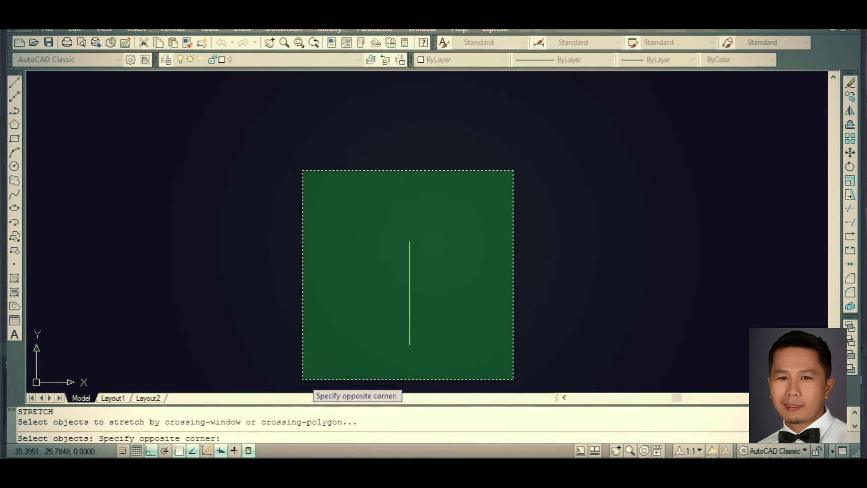
Stretch the vertical line's top end straight upward.
{"action": "left_click", "coordinate": [505, 261]}
{"action": "left_click", "coordinate": [506, 180]}
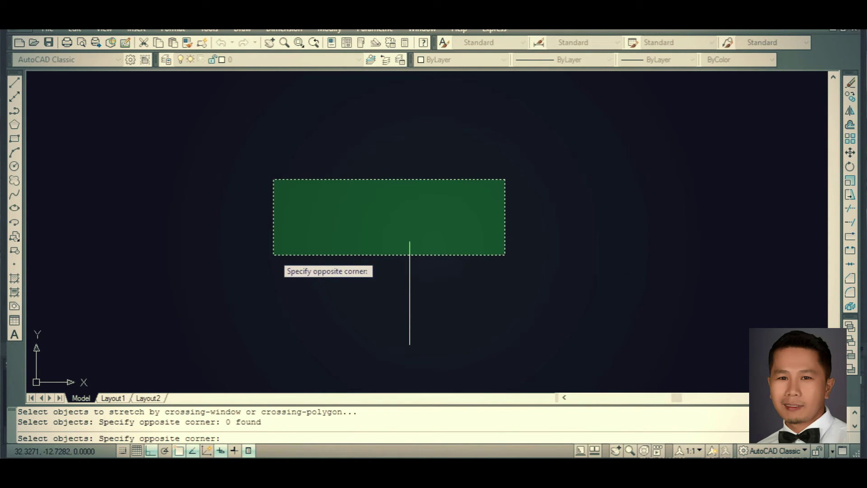
{"action": "left_click", "coordinate": [305, 252]}
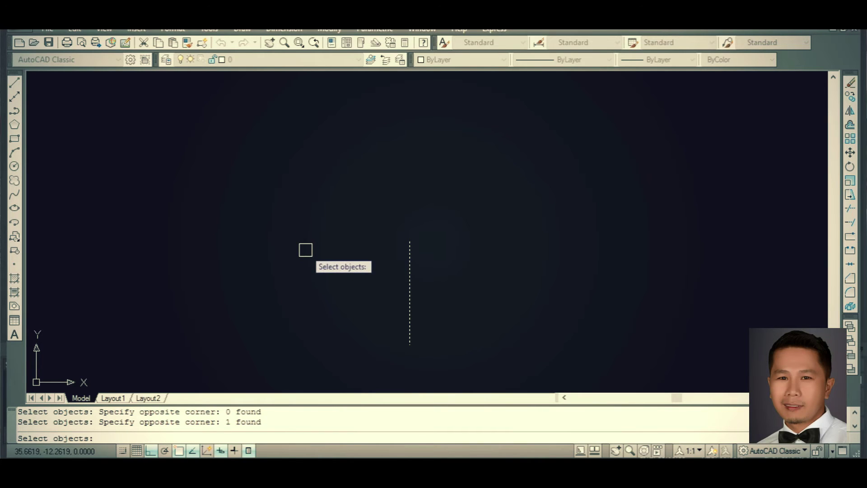
{"action": "key", "text": "Return"}
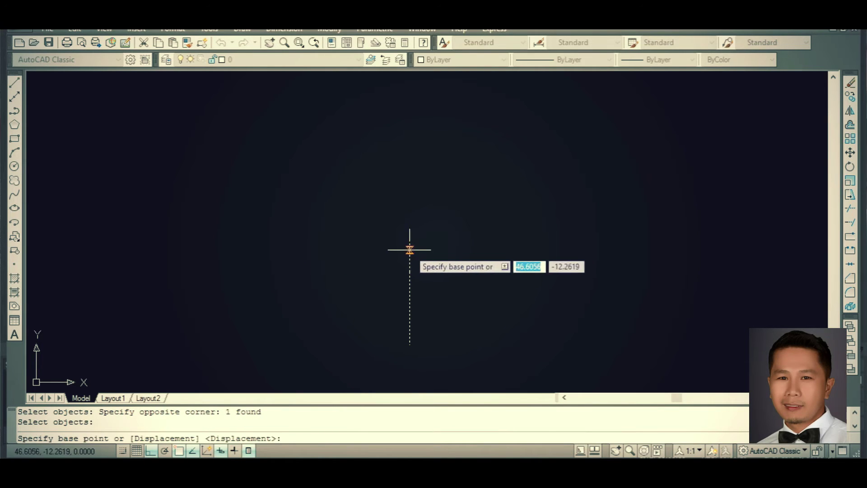
{"action": "left_click", "coordinate": [410, 242]}
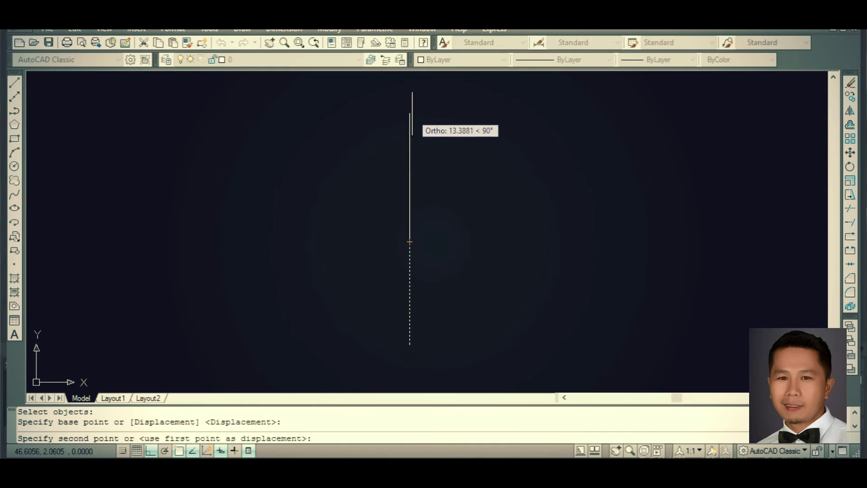
{"action": "left_click", "coordinate": [413, 106]}
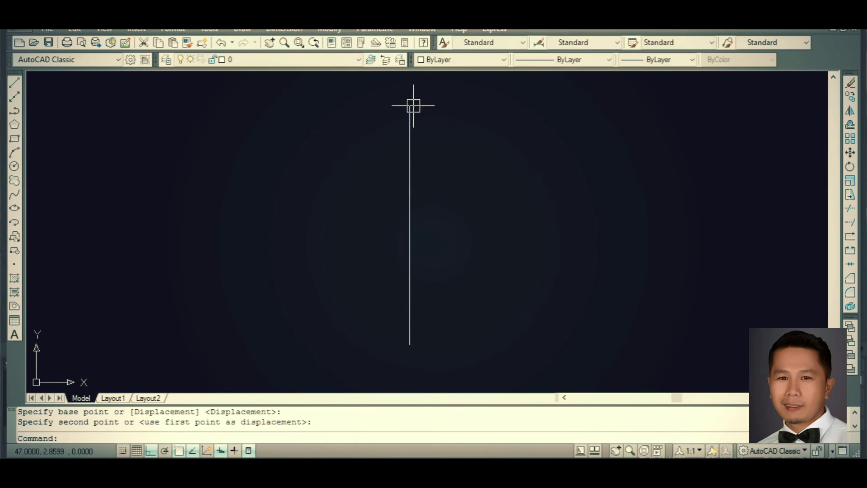
Stretch the line's lower end down to the bottom of the drawing area.
{"action": "middle_click_drag", "start_coordinate": [192, 284], "coordinate": [189, 282]}
{"action": "left_click", "coordinate": [350, 271]}
{"action": "left_click", "coordinate": [330, 218]}
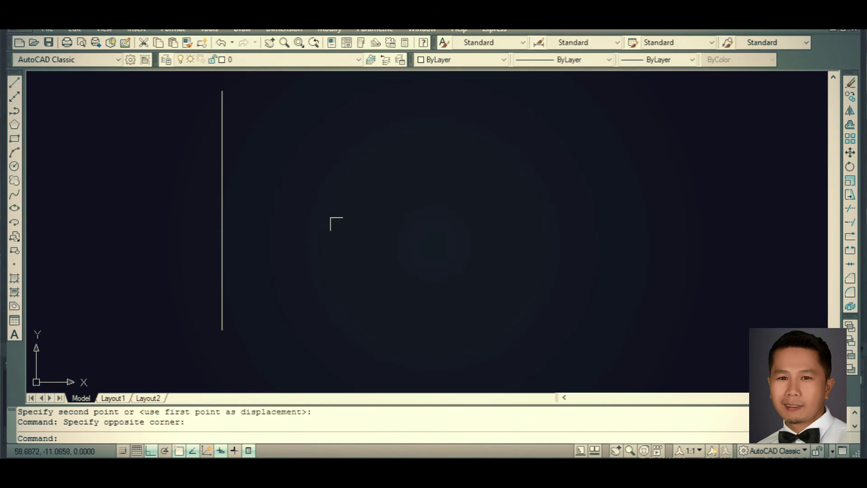
{"action": "middle_click_drag", "start_coordinate": [376, 303], "coordinate": [381, 284]}
{"action": "key", "text": "s"}
{"action": "key", "text": "Return"}
{"action": "left_click", "coordinate": [290, 344]}
{"action": "left_click", "coordinate": [135, 333]}
{"action": "key", "text": "Return"}
{"action": "left_click", "coordinate": [283, 264]}
{"action": "left_click", "coordinate": [290, 335]}
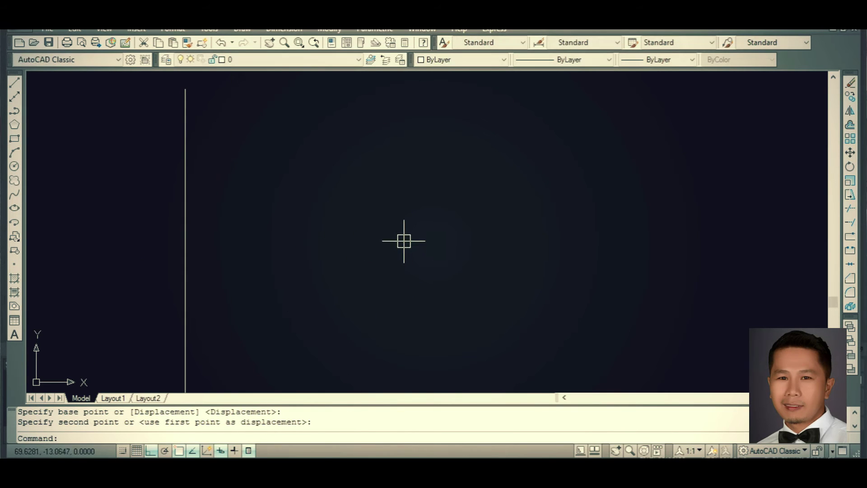
Draw a rectangle beside the vertical line.
{"action": "type", "text": "c"}
{"action": "key", "text": "Return"}
{"action": "left_click", "coordinate": [297, 174]}
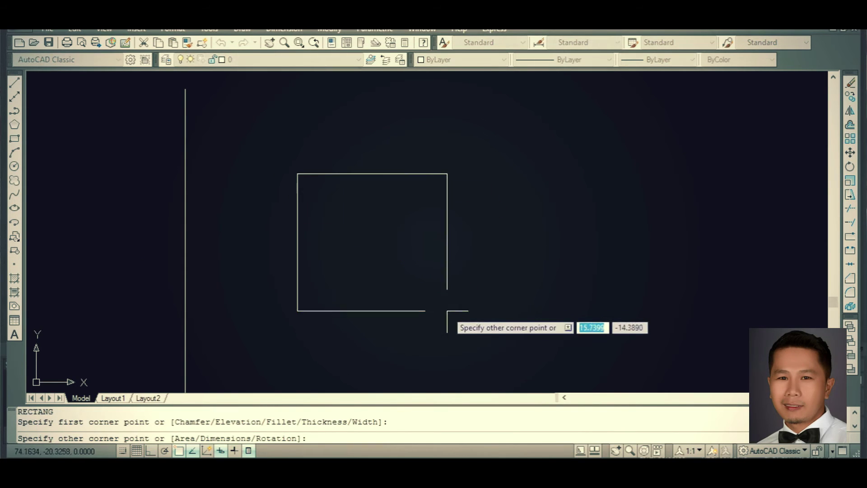
{"action": "left_click", "coordinate": [387, 239]}
Stretch the rectangle's right side outward to widen it.
{"action": "type", "text": "s"}
{"action": "key", "text": "Return"}
{"action": "left_click", "coordinate": [489, 120]}
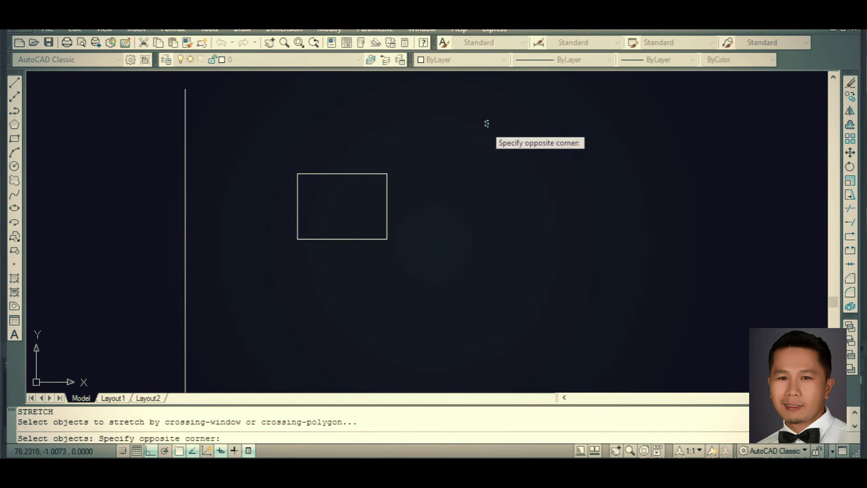
{"action": "left_click", "coordinate": [363, 293]}
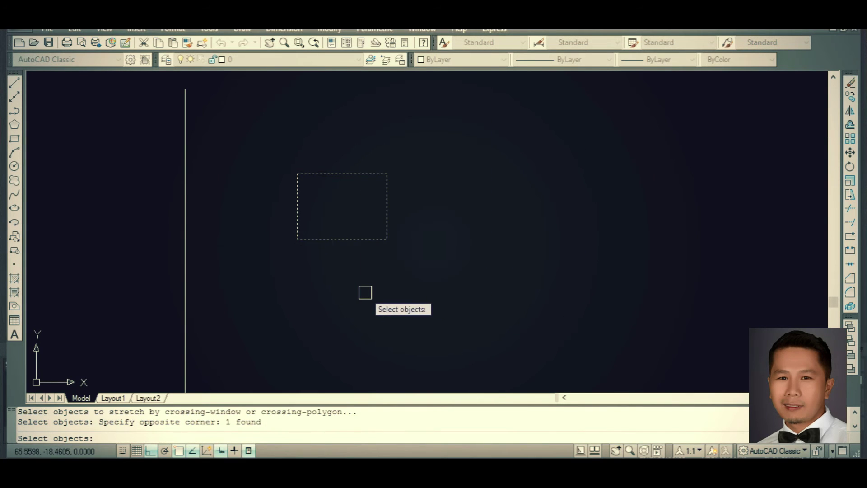
{"action": "key", "text": "Return"}
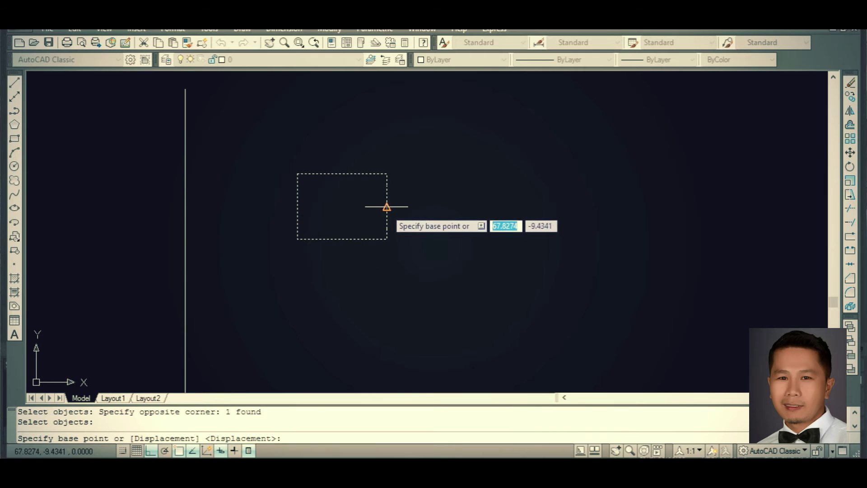
{"action": "left_click", "coordinate": [387, 207]}
{"action": "left_click", "coordinate": [561, 204]}
Stretch the rectangle's bottom edge downward.
{"action": "key", "text": "Return"}
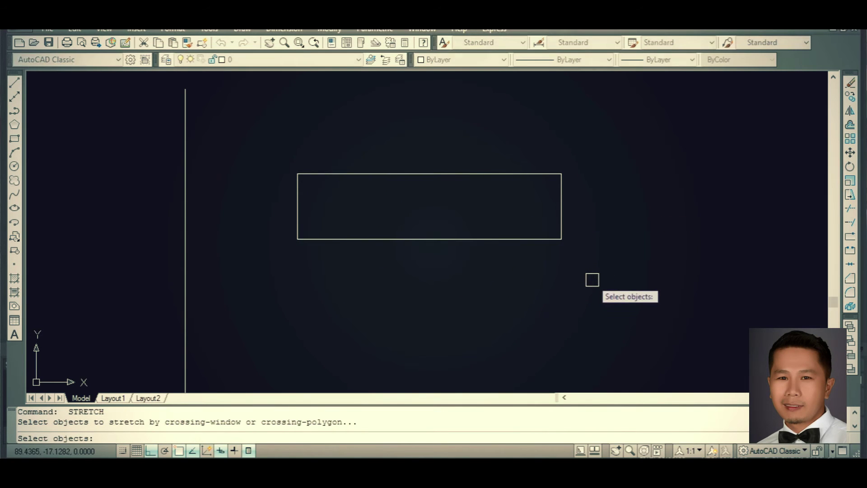
{"action": "left_click", "coordinate": [609, 289]}
{"action": "left_click", "coordinate": [235, 215]}
{"action": "key", "text": "Return"}
{"action": "left_click", "coordinate": [427, 238]}
{"action": "left_click", "coordinate": [427, 333]}
Stretch the rectangle's top edge upward into a nearly square box.
{"action": "key", "text": "Return"}
{"action": "left_click", "coordinate": [638, 109]}
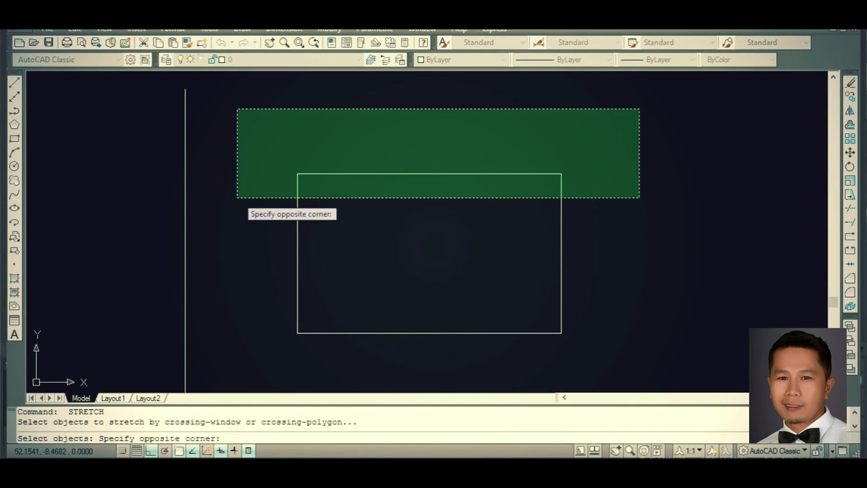
{"action": "left_click", "coordinate": [232, 201]}
{"action": "key", "text": "Return"}
{"action": "left_click", "coordinate": [427, 171]}
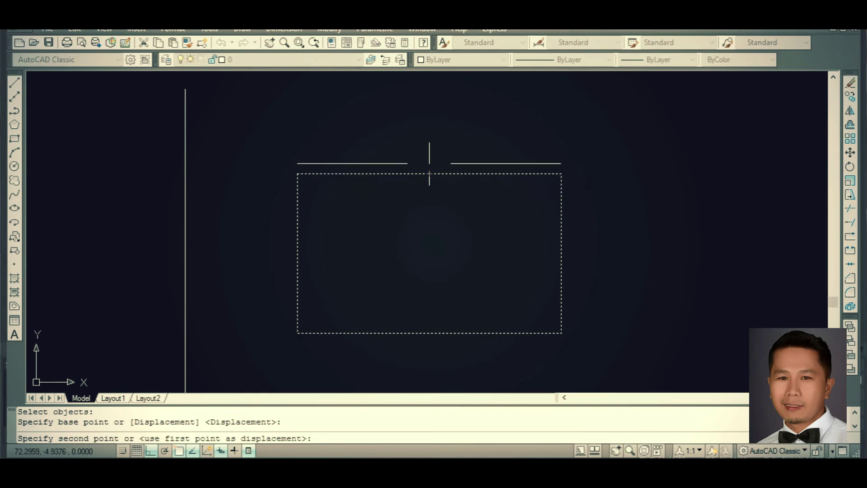
{"action": "left_click", "coordinate": [427, 98]}
{"action": "mouse_move", "coordinate": [460, 225]}
{"action": "middle_mouse_down"}
{"action": "mouse_move", "coordinate": [398, 256]}
{"action": "mouse_move", "coordinate": [282, 252]}
{"action": "middle_mouse_up"}
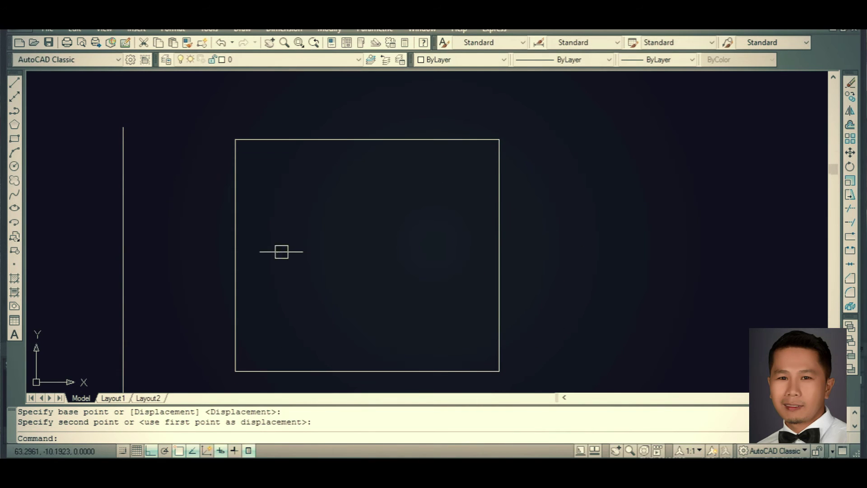
Draw a second rectangle to the right of the large box.
{"action": "type", "text": "rec"}
{"action": "key", "text": "Return"}
{"action": "left_click", "coordinate": [533, 207]}
{"action": "left_click", "coordinate": [691, 277]}
Add a linear dimension across the new rectangle's top width.
{"action": "key", "text": "Return"}
{"action": "left_click", "coordinate": [533, 207]}
{"action": "left_click", "coordinate": [691, 208]}
{"action": "left_click", "coordinate": [600, 115]}
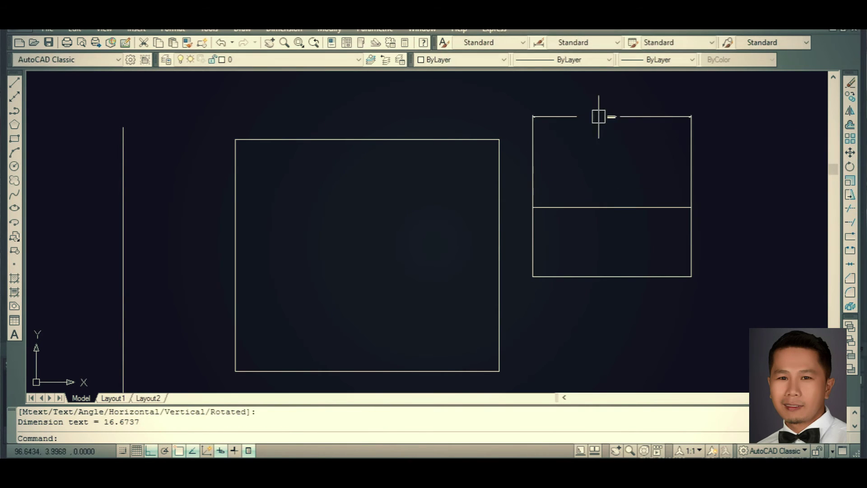
{"action": "scroll", "coordinate": [639, 126], "scroll_direction": "up", "scroll_amount": 5}
{"action": "scroll", "coordinate": [586, 147], "scroll_direction": "down", "scroll_amount": 3}
{"action": "middle_click_drag", "start_coordinate": [637, 249], "coordinate": [463, 151]}
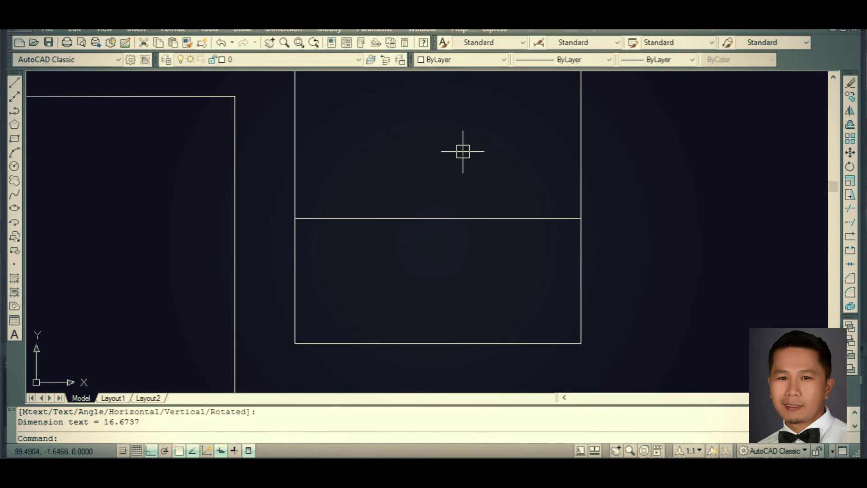
{"action": "type", "text": "sc"}
Scale the rectangle and its dimension down by a factor of 0.2.
{"action": "key", "text": "Return"}
{"action": "left_click", "coordinate": [669, 243]}
{"action": "left_click", "coordinate": [571, 192]}
{"action": "left_click", "coordinate": [470, 306]}
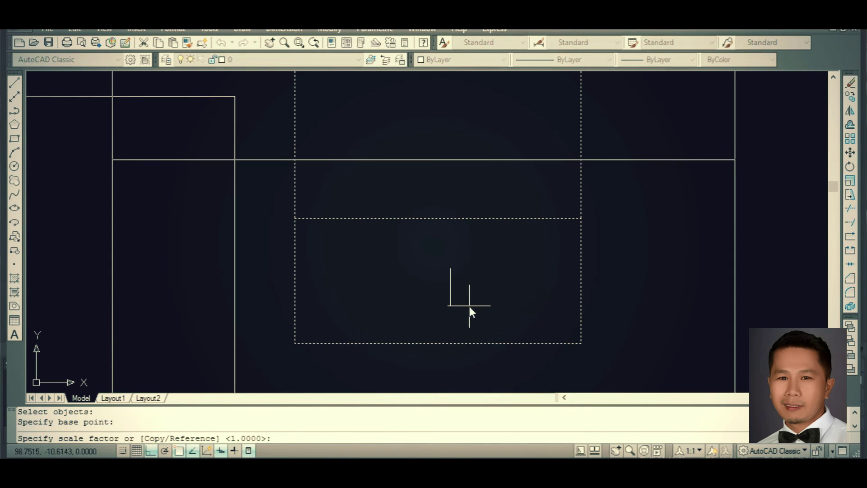
{"action": "type", "text": ".2"}
{"action": "key", "text": "Return"}
{"action": "scroll", "coordinate": [454, 225], "scroll_direction": "up", "scroll_amount": 3}
{"action": "scroll", "coordinate": [456, 296], "scroll_direction": "up", "scroll_amount": 5}
{"action": "scroll", "coordinate": [401, 204], "scroll_direction": "down", "scroll_amount": 3}
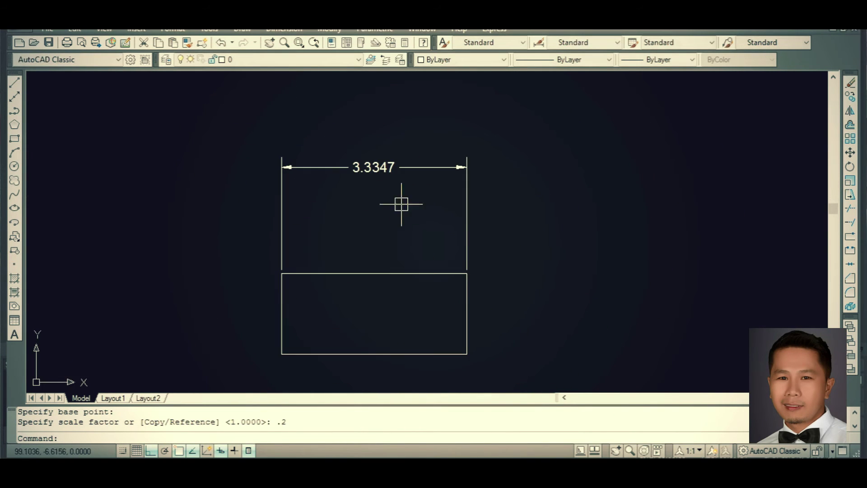
{"action": "left_click", "coordinate": [487, 306]}
{"action": "left_click", "coordinate": [541, 281]}
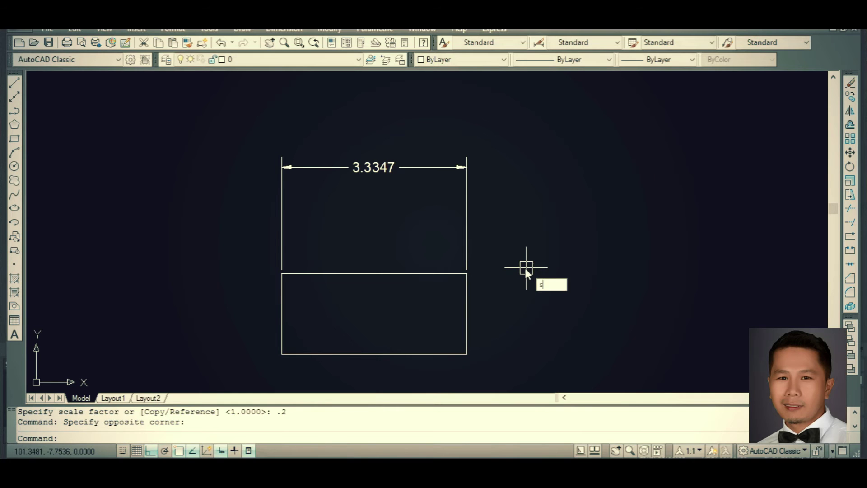
Stretch the small rectangle's right side to make it 5.5793 wide.
{"action": "key", "text": "Return"}
{"action": "left_click", "coordinate": [530, 381]}
{"action": "left_click", "coordinate": [434, 221]}
{"action": "key", "text": "Return"}
{"action": "left_click", "coordinate": [442, 271]}
{"action": "left_click", "coordinate": [567, 288]}
{"action": "left_click", "coordinate": [520, 238]}
{"action": "left_click", "coordinate": [494, 248]}
{"action": "scroll", "coordinate": [504, 175], "scroll_direction": "down", "scroll_amount": 4}
{"action": "left_click", "coordinate": [673, 198]}
{"action": "left_click", "coordinate": [630, 253]}
Zoom to extents, then stretch the right side back to a 2.2562 width.
{"action": "type", "text": "z"}
{"action": "key", "text": "Return"}
{"action": "type", "text": "e"}
{"action": "key", "text": "Return"}
{"action": "scroll", "coordinate": [716, 176], "scroll_direction": "up", "scroll_amount": 3}
{"action": "scroll", "coordinate": [645, 159], "scroll_direction": "up", "scroll_amount": 3}
{"action": "middle_click_drag", "start_coordinate": [645, 159], "coordinate": [434, 174]}
{"action": "type", "text": "s"}
{"action": "key", "text": "Return"}
{"action": "scroll", "coordinate": [469, 233], "scroll_direction": "down", "scroll_amount": 3}
{"action": "left_click", "coordinate": [470, 211]}
{"action": "left_click", "coordinate": [419, 316]}
{"action": "key", "text": "Return"}
{"action": "left_click", "coordinate": [461, 314]}
{"action": "left_click", "coordinate": [359, 314]}
Begin erasing the small dimensioned rectangle with ERASE.
{"action": "left_click", "coordinate": [498, 213]}
{"action": "scroll", "coordinate": [413, 242], "scroll_direction": "down", "scroll_amount": 3}
{"action": "left_click", "coordinate": [413, 242]}
{"action": "type", "text": "e"}
{"action": "key", "text": "Return"}
Erase the small rectangle and its dimension, then zoom to extents.
{"action": "left_click", "coordinate": [452, 181]}
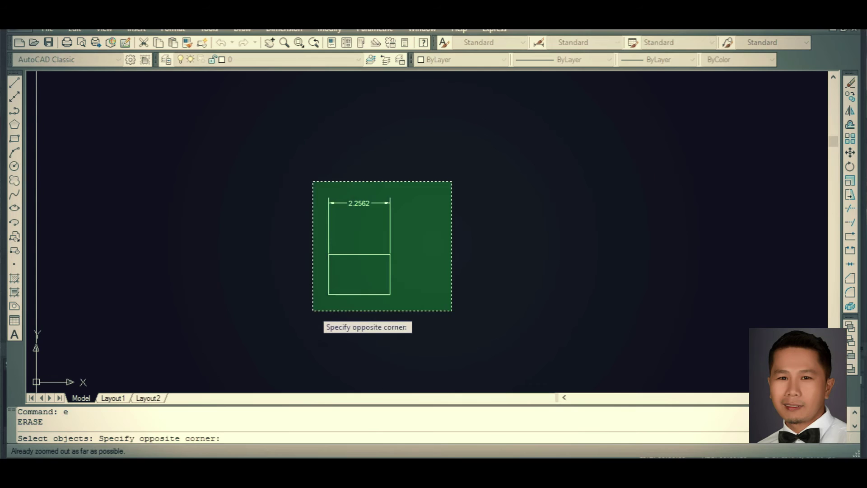
{"action": "left_click", "coordinate": [313, 311]}
{"action": "key", "text": "Return"}
{"action": "type", "text": "z"}
{"action": "key", "text": "Return"}
{"action": "type", "text": "e"}
{"action": "key", "text": "Return"}
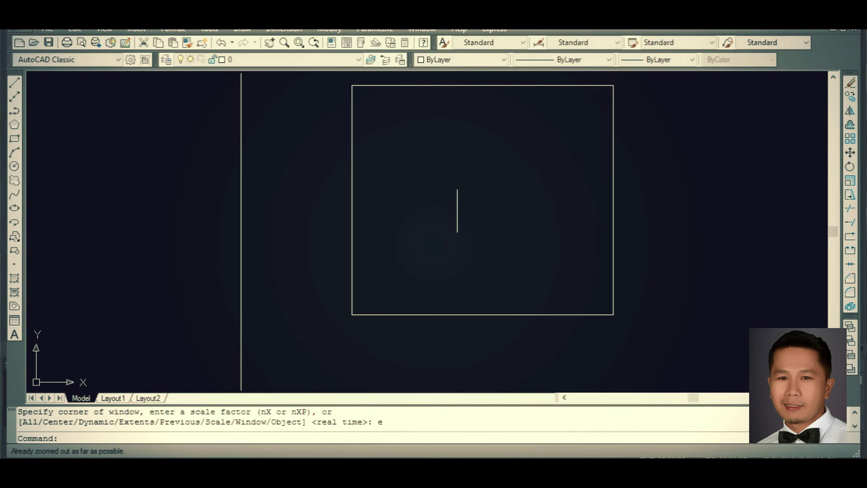
{"action": "key", "text": "Escape"}
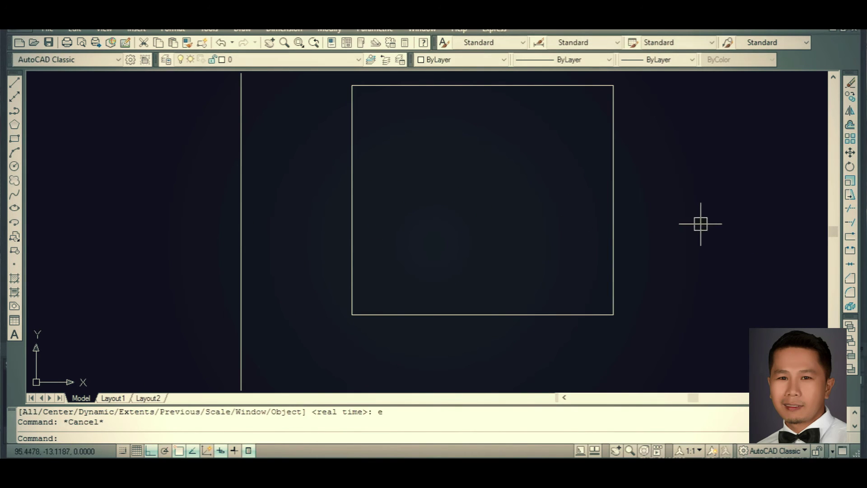
Erase the large stretched rectangle and the vertical line with a crossing window.
{"action": "left_click", "coordinate": [701, 223]}
{"action": "left_click", "coordinate": [218, 294]}
{"action": "type", "text": "z"}
{"action": "key", "text": "Return"}
{"action": "left_click", "coordinate": [373, 243]}
{"action": "key", "text": "Escape"}
{"action": "type", "text": "e"}
{"action": "key", "text": "Return"}
{"action": "left_click", "coordinate": [669, 217]}
{"action": "left_click", "coordinate": [155, 267]}
{"action": "key", "text": "Return"}
Pan around the now-empty drawing area.
{"action": "left_click", "coordinate": [463, 222]}
{"action": "left_click", "coordinate": [339, 254]}
{"action": "middle_click_drag", "start_coordinate": [372, 287], "coordinate": [318, 222]}
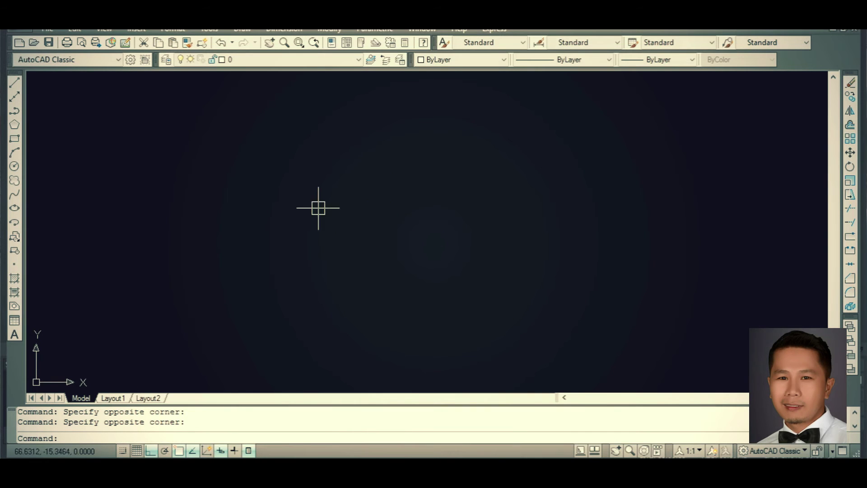
{"action": "middle_click_drag", "start_coordinate": [365, 199], "coordinate": [385, 253]}
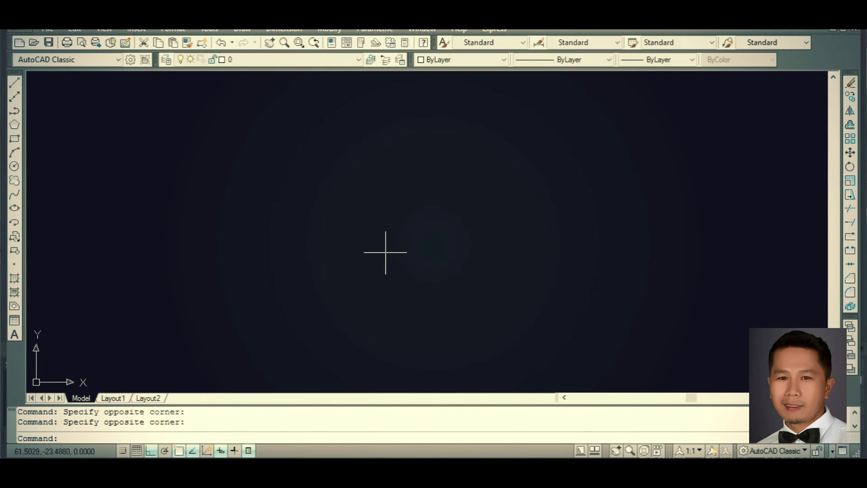
Draw a vertical line with the Line command.
{"action": "type", "text": "l"}
{"action": "key", "text": "Return"}
{"action": "left_click", "coordinate": [286, 209]}
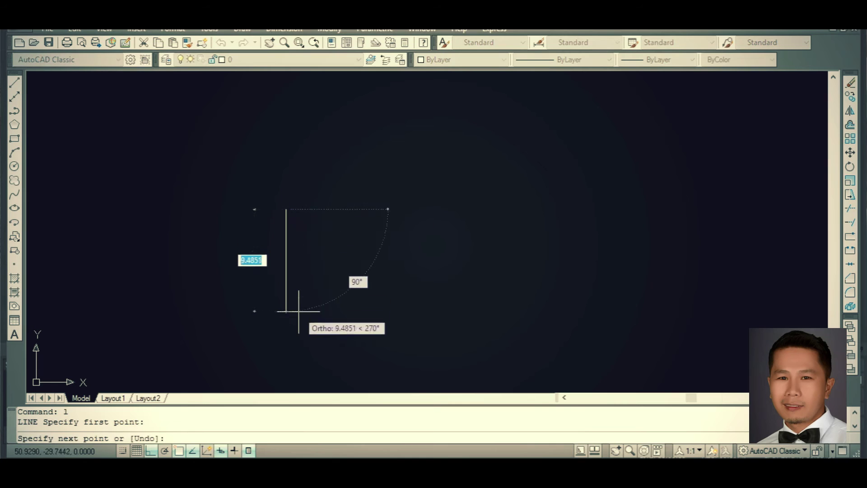
{"action": "left_click", "coordinate": [308, 330]}
{"action": "key", "text": "Return"}
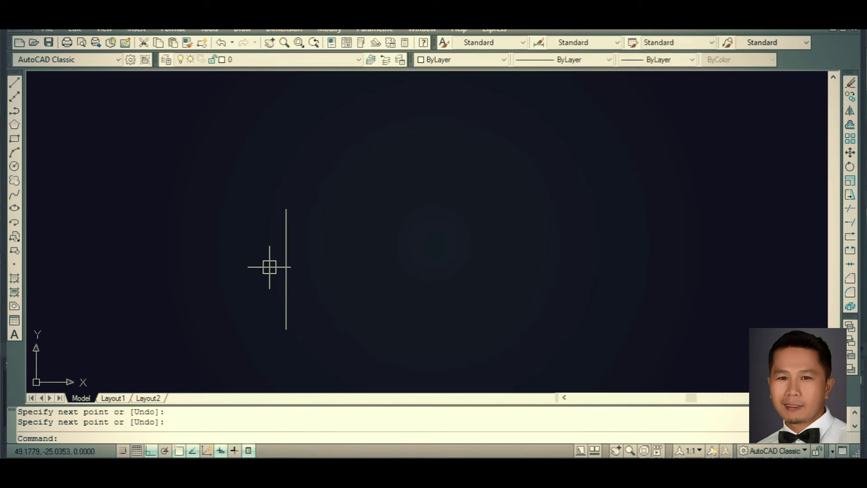
Offset the vertical line 1 unit to the right.
{"action": "type", "text": "o"}
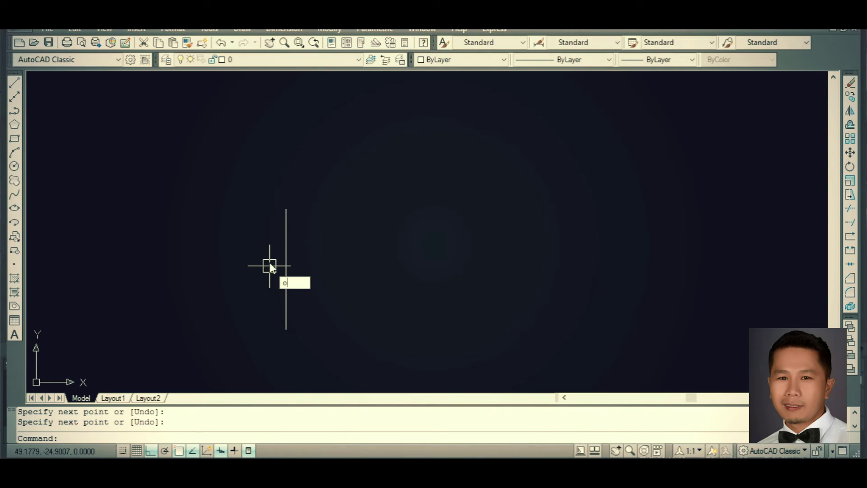
{"action": "key", "text": "Return"}
{"action": "type", "text": "1"}
{"action": "key", "text": "Return"}
{"action": "left_click", "coordinate": [286, 269]}
{"action": "left_click", "coordinate": [485, 266]}
{"action": "scroll", "coordinate": [294, 253], "scroll_direction": "up", "scroll_amount": 3}
{"action": "scroll", "coordinate": [299, 203], "scroll_direction": "up", "scroll_amount": 4}
{"action": "key", "text": "Escape"}
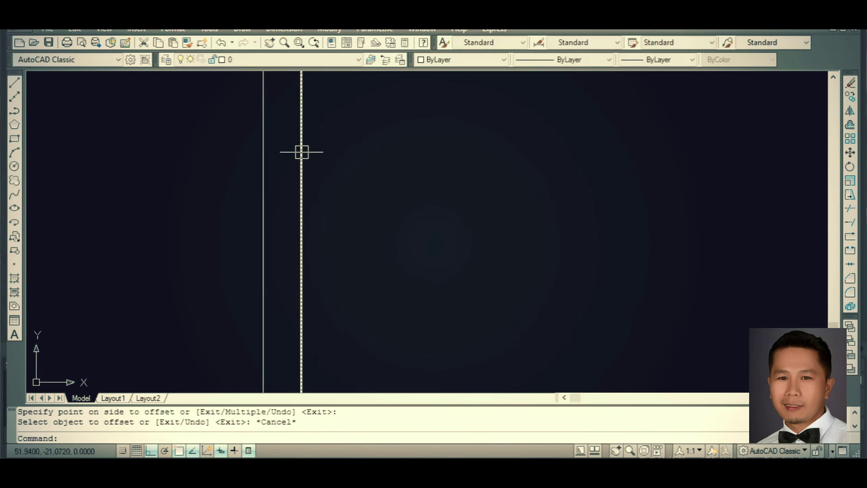
Dimension the 1.0000 gap between the line tops, then erase that dimension.
{"action": "type", "text": "li"}
{"action": "key", "text": "Return"}
{"action": "left_click", "coordinate": [250, 226]}
{"action": "left_click", "coordinate": [288, 226]}
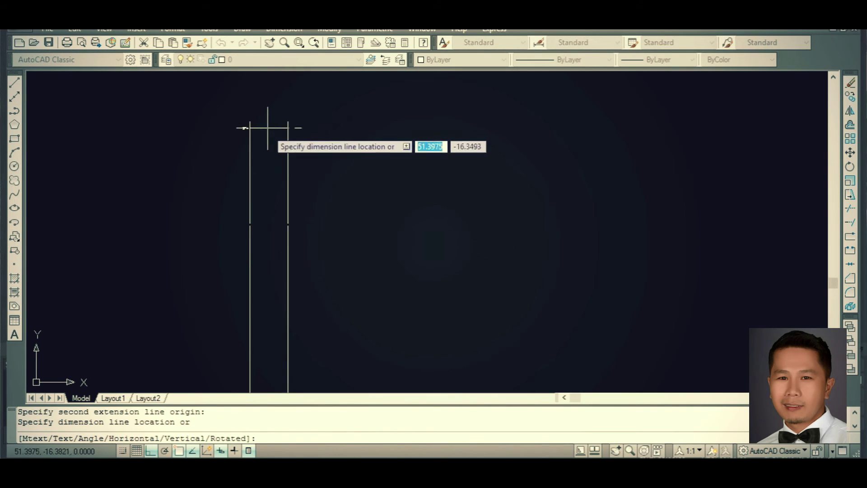
{"action": "left_click", "coordinate": [267, 127]}
{"action": "left_click", "coordinate": [286, 133]}
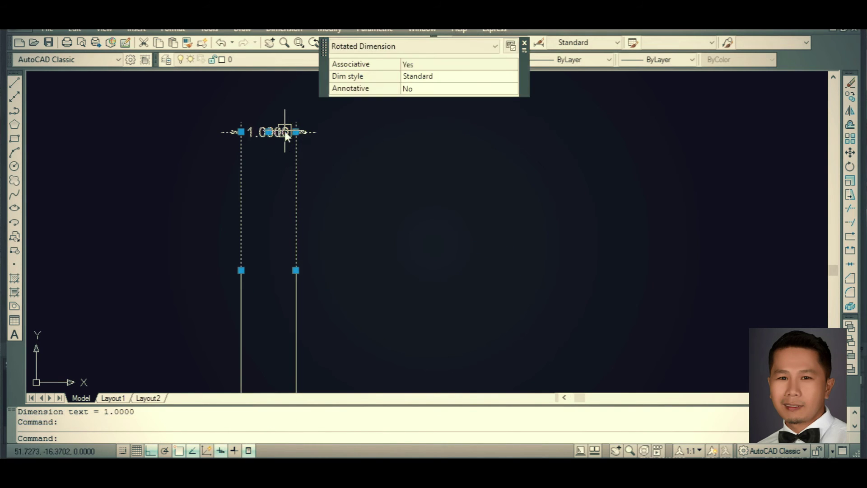
{"action": "type", "text": "e"}
{"action": "key", "text": "Return"}
{"action": "scroll", "coordinate": [289, 186], "scroll_direction": "down", "scroll_amount": 5}
{"action": "scroll", "coordinate": [287, 251], "scroll_direction": "up", "scroll_amount": 2}
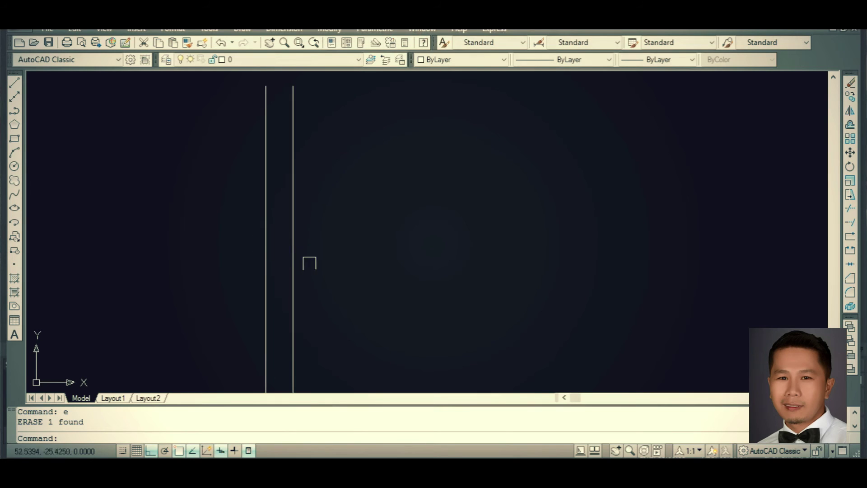
Offset the left vertical line to make a parallel copy on its left.
{"action": "type", "text": "o"}
{"action": "key", "text": "Return"}
{"action": "key", "text": "Return"}
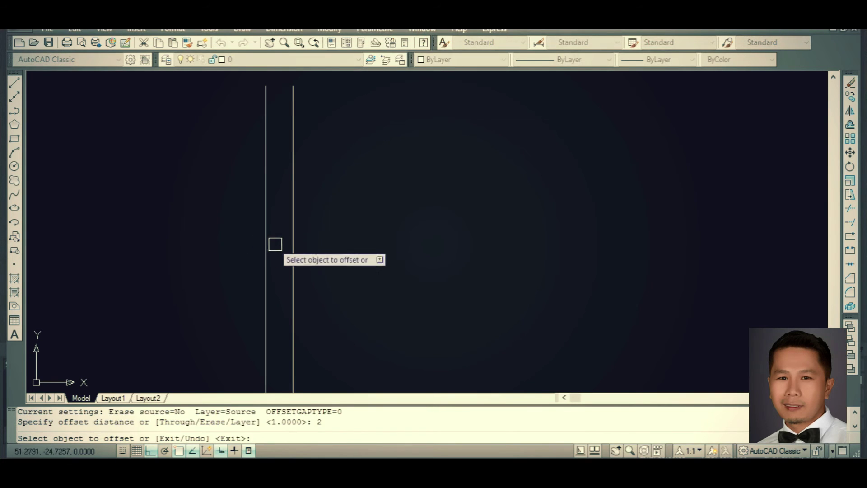
{"action": "left_click", "coordinate": [266, 244]}
{"action": "left_click", "coordinate": [129, 240]}
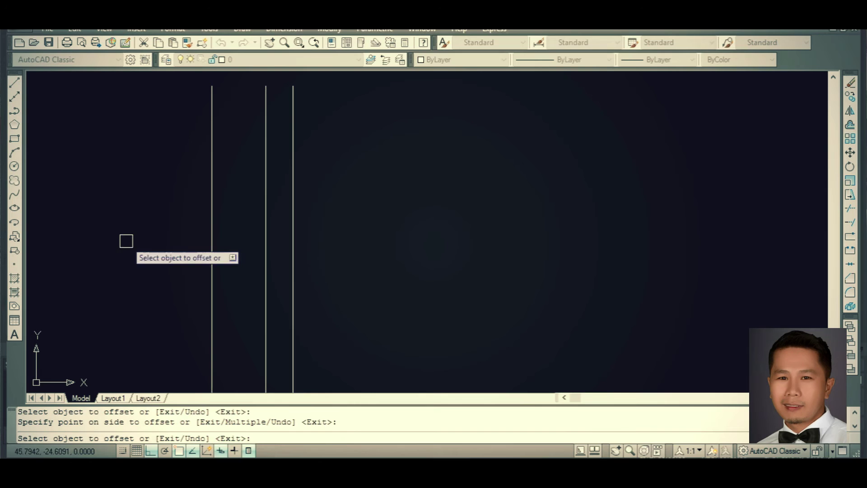
{"action": "key", "text": "Escape"}
Erase the rightmost and leftmost vertical lines using window selections.
{"action": "left_click", "coordinate": [304, 245]}
{"action": "left_click", "coordinate": [273, 260]}
{"action": "type", "text": "e"}
{"action": "key", "text": "Return"}
{"action": "left_click", "coordinate": [242, 257]}
{"action": "left_click", "coordinate": [171, 290]}
{"action": "key", "text": "Delete"}
Offset the vertical line 3 units to the right.
{"action": "type", "text": "o"}
{"action": "key", "text": "Return"}
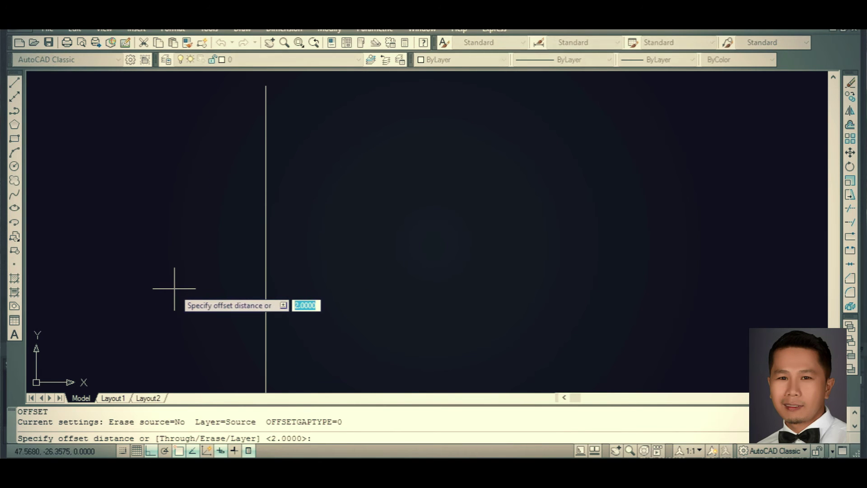
{"action": "type", "text": "3"}
{"action": "key", "text": "Return"}
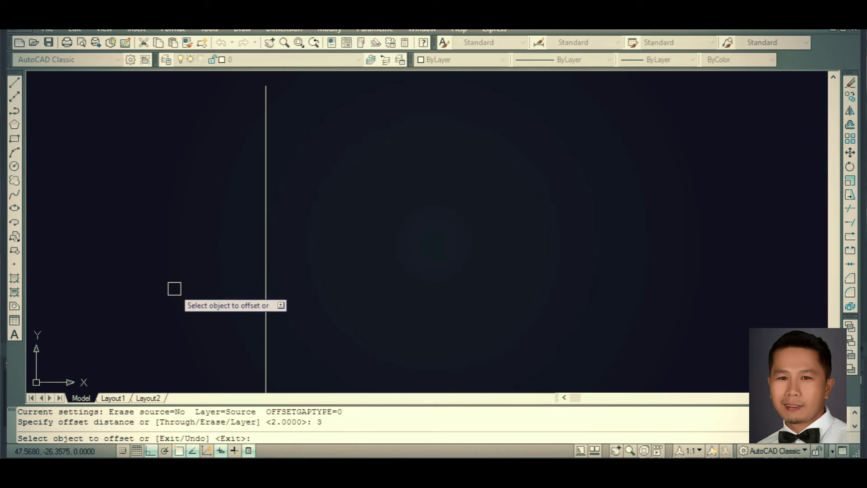
{"action": "left_click", "coordinate": [265, 266]}
{"action": "left_click", "coordinate": [337, 269]}
{"action": "scroll", "coordinate": [384, 280], "scroll_direction": "down", "scroll_amount": 2}
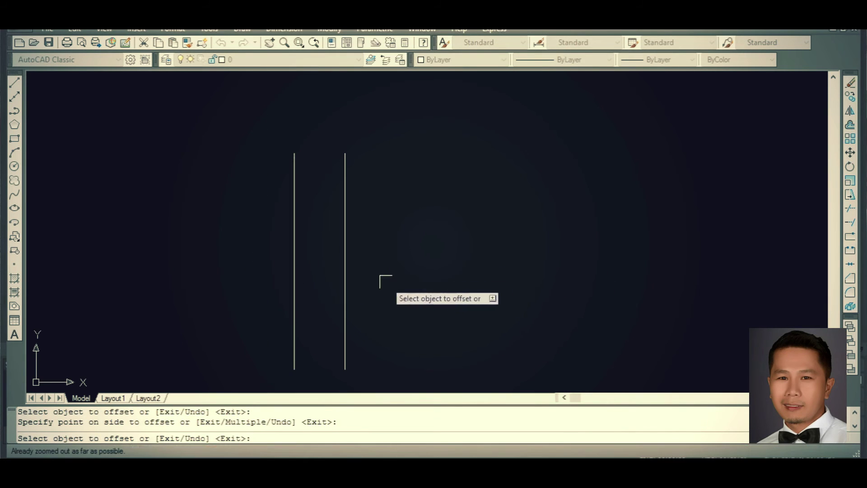
{"action": "key", "text": "Escape"}
{"action": "middle_click_drag", "start_coordinate": [498, 281], "coordinate": [286, 261]}
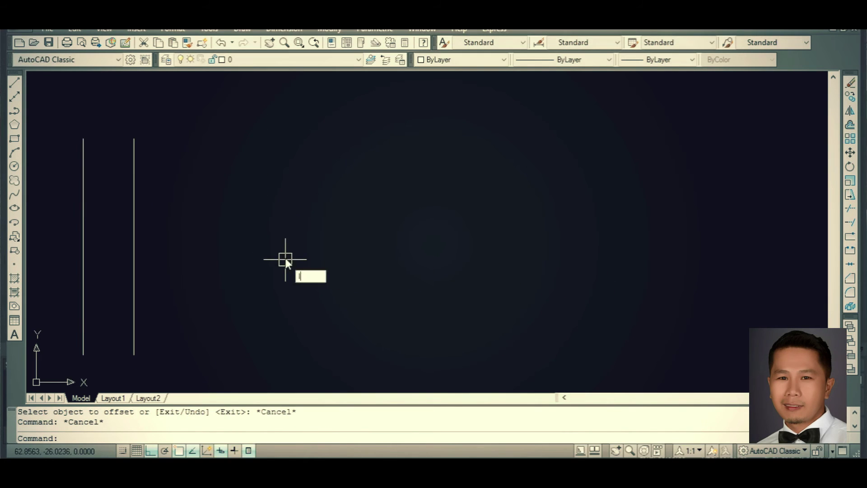
Draw a horizontal line and offset a copy 5 units above it.
{"action": "key", "text": "Return"}
{"action": "left_click", "coordinate": [261, 294]}
{"action": "left_click", "coordinate": [549, 294]}
{"action": "key", "text": "Return"}
{"action": "type", "text": "o"}
{"action": "key", "text": "Return"}
{"action": "type", "text": "5"}
Draw a circle and offset two smaller concentric circles inside it.
{"action": "key", "text": "Return"}
{"action": "left_click", "coordinate": [515, 294]}
{"action": "left_click", "coordinate": [513, 184]}
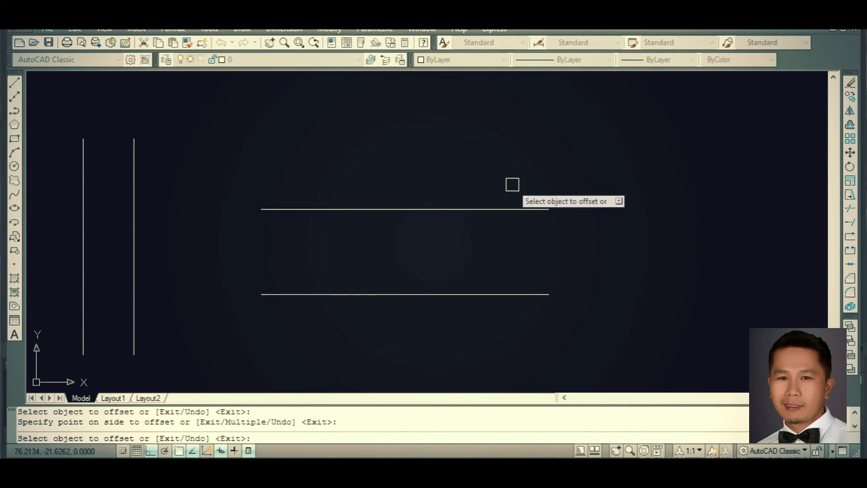
{"action": "key", "text": "Escape"}
{"action": "middle_click_drag", "start_coordinate": [562, 261], "coordinate": [444, 240]}
{"action": "type", "text": "c"}
{"action": "key", "text": "Return"}
{"action": "left_click", "coordinate": [540, 225]}
{"action": "left_click", "coordinate": [592, 273]}
{"action": "type", "text": "o"}
{"action": "key", "text": "Return"}
{"action": "key", "text": "Return"}
{"action": "left_click", "coordinate": [590, 274]}
{"action": "left_click", "coordinate": [573, 217]}
{"action": "left_click", "coordinate": [510, 257]}
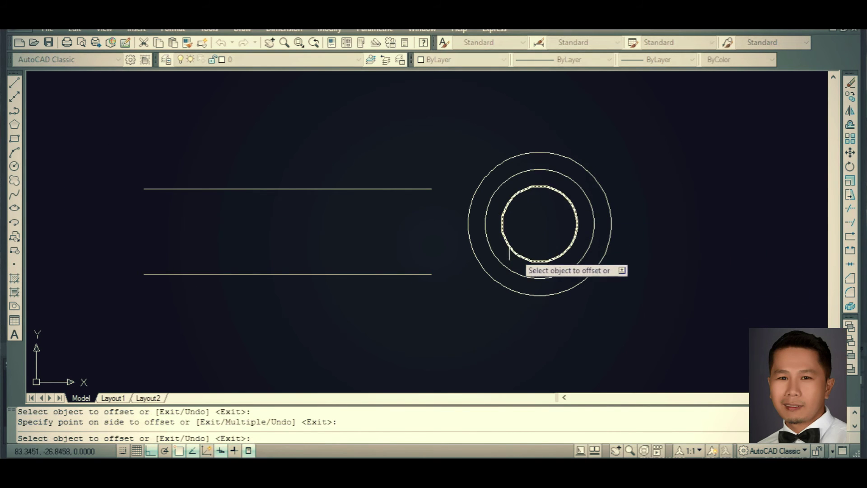
{"action": "key", "text": "Return"}
Erase the three circles and all horizontal and vertical lines.
{"action": "left_click", "coordinate": [646, 171]}
{"action": "left_click", "coordinate": [494, 275]}
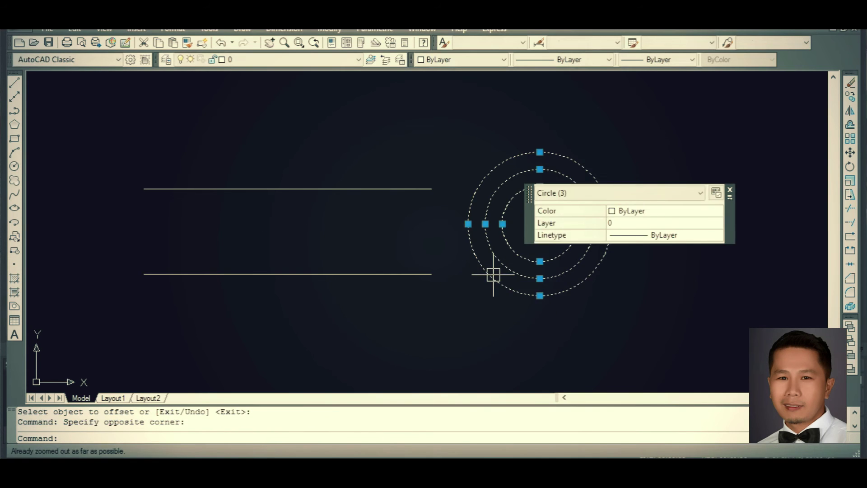
{"action": "type", "text": "e"}
{"action": "key", "text": "Return"}
{"action": "left_click", "coordinate": [443, 141]}
{"action": "left_click", "coordinate": [350, 316]}
{"action": "left_click", "coordinate": [571, 203]}
{"action": "left_click", "coordinate": [287, 273]}
{"action": "type", "text": "e"}
{"action": "key", "text": "Return"}
{"action": "middle_click_drag", "start_coordinate": [408, 288], "coordinate": [406, 292]}
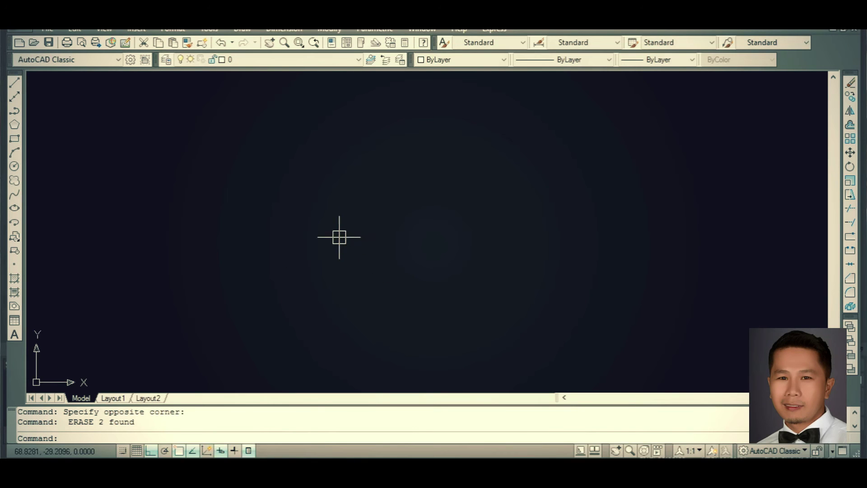
Draw a three-sided triangle with LINE, toggling Ortho, closing at the first corner.
{"action": "middle_click_drag", "start_coordinate": [245, 263], "coordinate": [374, 238]}
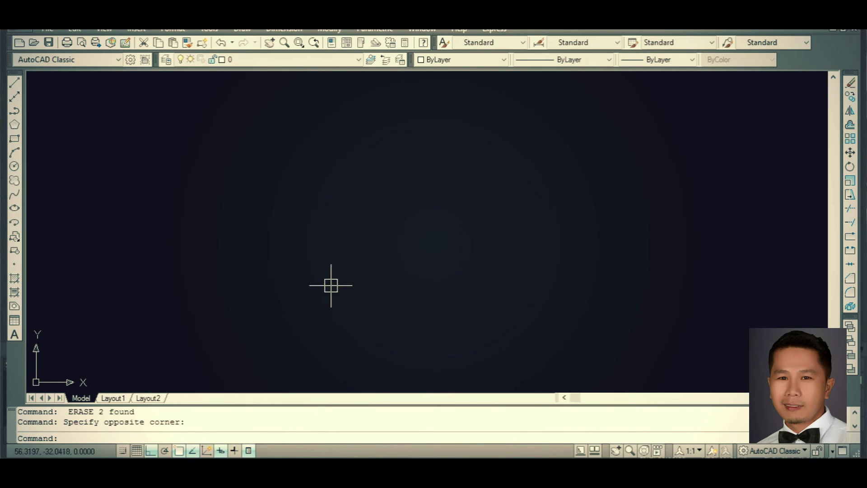
{"action": "type", "text": "l"}
{"action": "key", "text": "Return"}
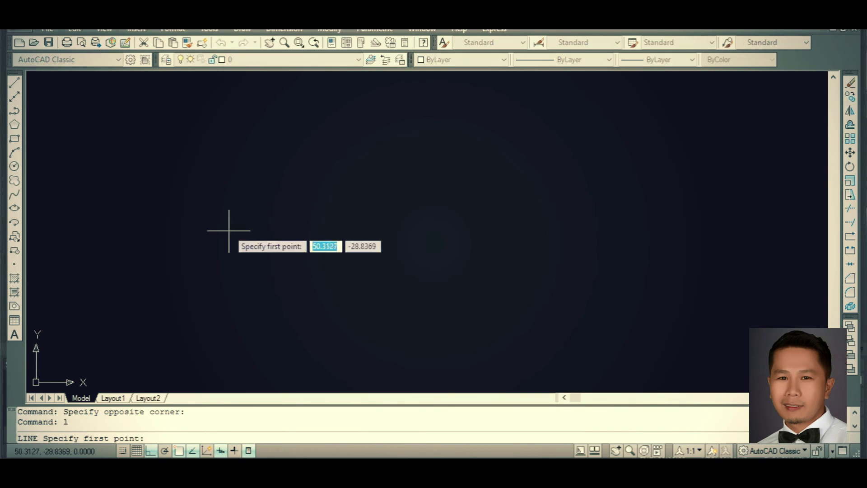
{"action": "left_click", "coordinate": [221, 213]}
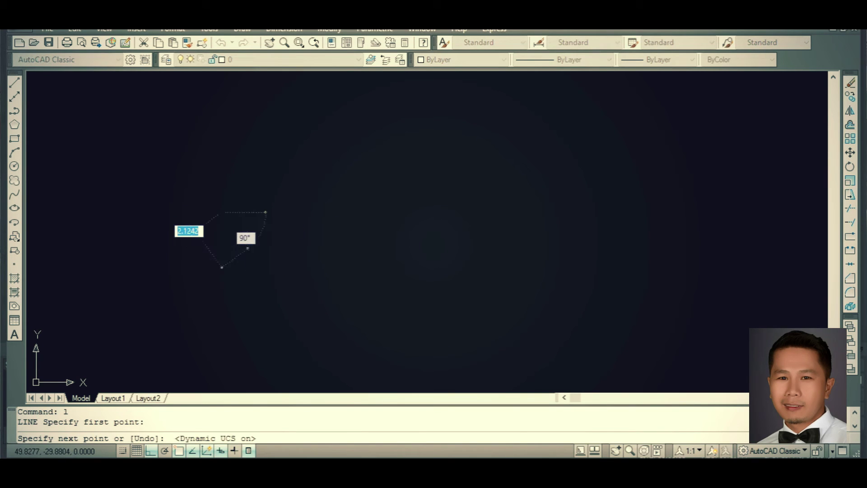
{"action": "key", "text": "F8"}
{"action": "left_click", "coordinate": [376, 314]}
{"action": "key", "text": "F8"}
{"action": "left_click", "coordinate": [189, 289]}
{"action": "left_click", "coordinate": [216, 213]}
{"action": "key", "text": "Return"}
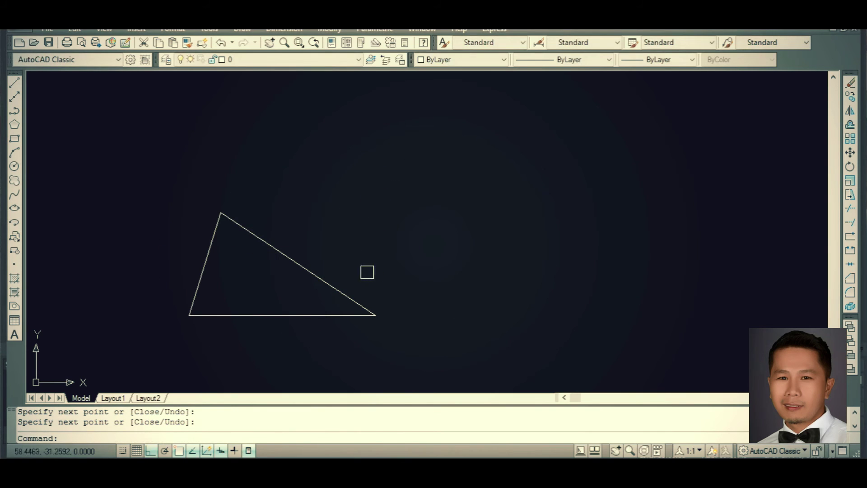
{"action": "scroll", "coordinate": [374, 306], "scroll_direction": "up", "scroll_amount": 3}
{"action": "left_click", "coordinate": [416, 281]}
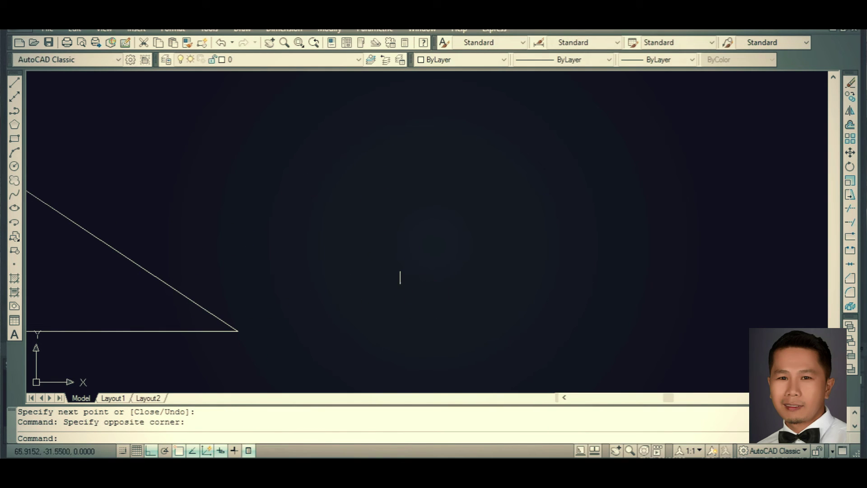
{"action": "mouse_move", "coordinate": [406, 277]}
{"action": "middle_mouse_down"}
{"action": "mouse_move", "coordinate": [420, 304]}
{"action": "mouse_move", "coordinate": [472, 286]}
{"action": "middle_mouse_up"}
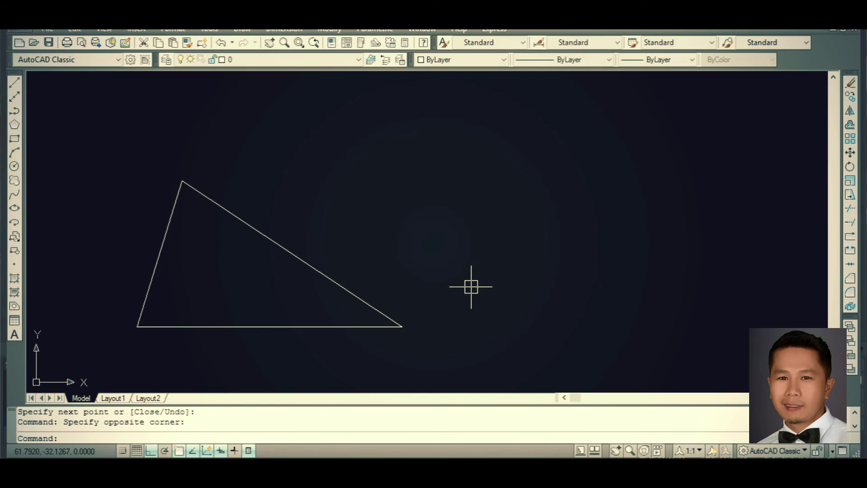
{"action": "type", "text": "mi"}
Mirror the window-selected triangle across a vertical axis picked to its right.
{"action": "key", "text": "Return"}
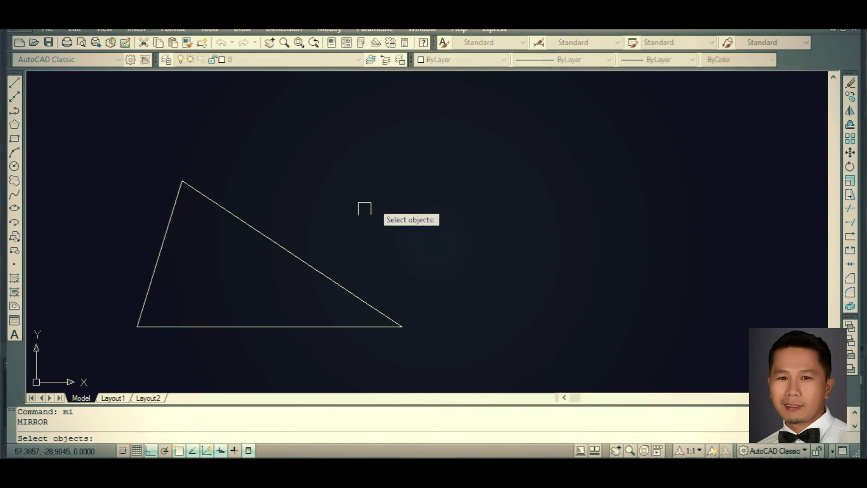
{"action": "left_click", "coordinate": [511, 143]}
{"action": "left_click", "coordinate": [116, 348]}
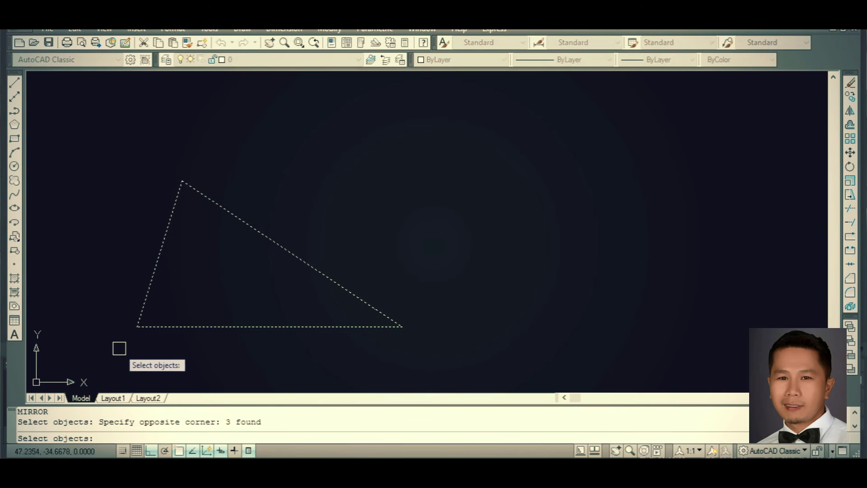
{"action": "key", "text": "Return"}
{"action": "mouse_move", "coordinate": [430, 316]}
{"action": "middle_mouse_down"}
{"action": "mouse_move", "coordinate": [443, 272]}
{"action": "mouse_move", "coordinate": [429, 291]}
{"action": "middle_mouse_up"}
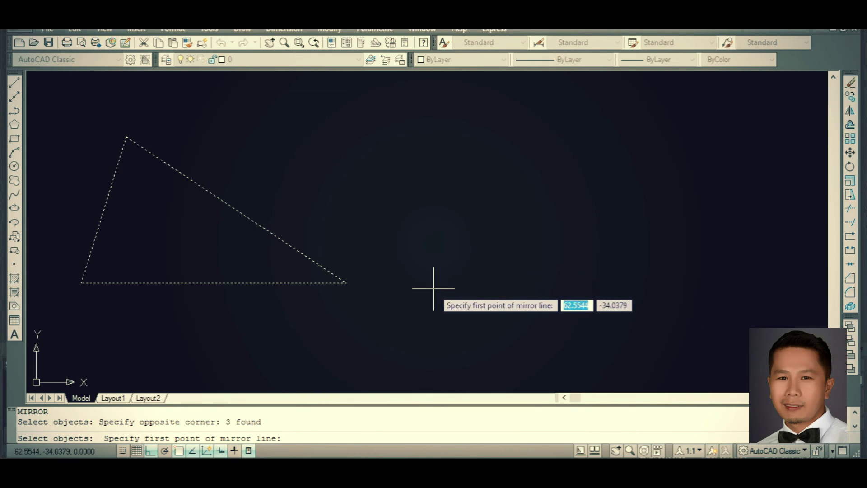
{"action": "left_click", "coordinate": [433, 284]}
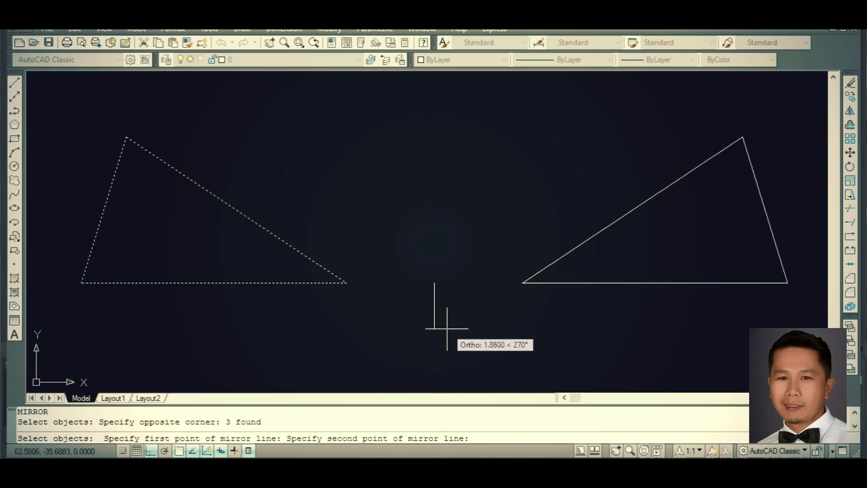
{"action": "left_click", "coordinate": [436, 371]}
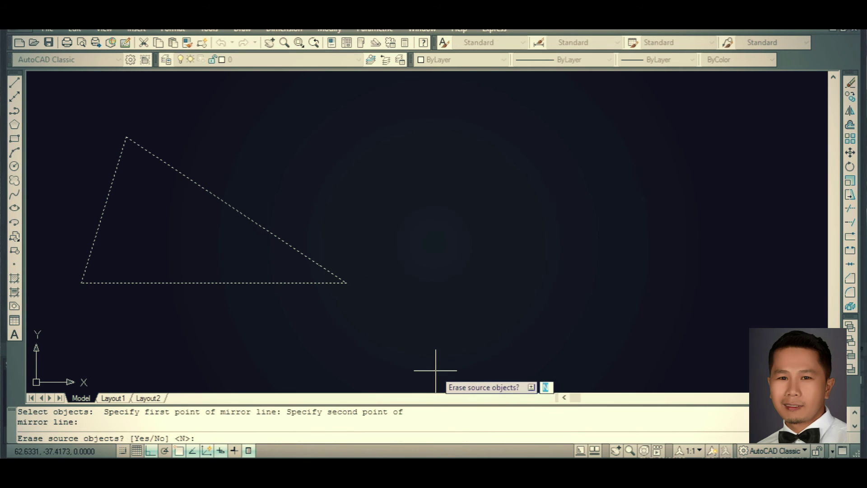
Keep the original triangle, then draw a diagonal line in empty space.
{"action": "key", "text": "Return"}
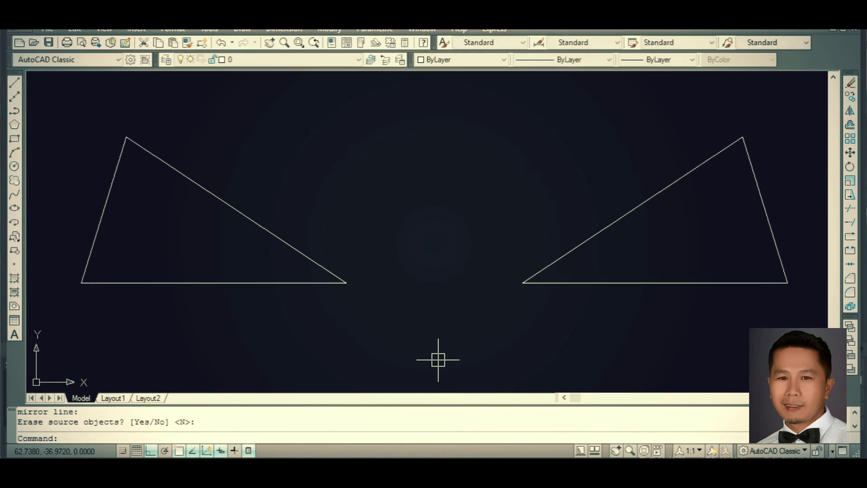
{"action": "middle_click_drag", "start_coordinate": [535, 317], "coordinate": [323, 275]}
{"action": "middle_click_drag", "start_coordinate": [560, 262], "coordinate": [197, 224]}
{"action": "type", "text": "l"}
{"action": "key", "text": "Return"}
{"action": "left_click", "coordinate": [275, 299]}
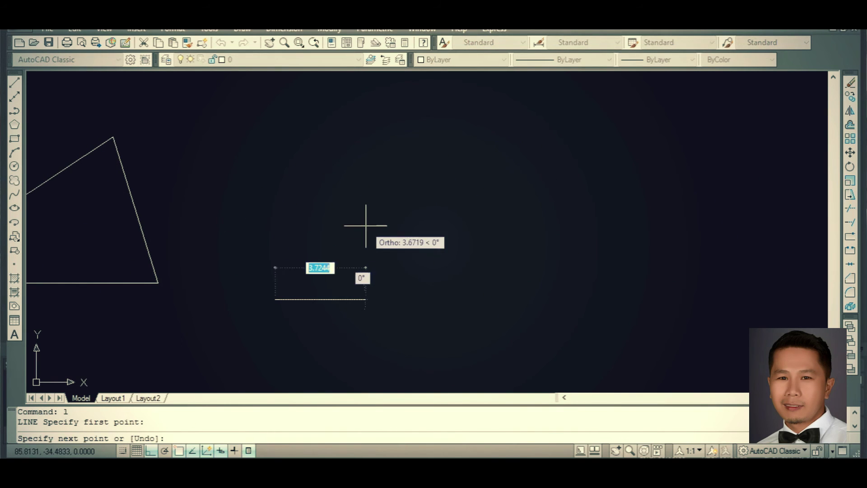
{"action": "key", "text": "F8"}
{"action": "left_click", "coordinate": [398, 202]}
{"action": "key", "text": "Return"}
Mirror the diagonal line across a vertical axis, keeping the original.
{"action": "middle_click_drag", "start_coordinate": [443, 257], "coordinate": [373, 258]}
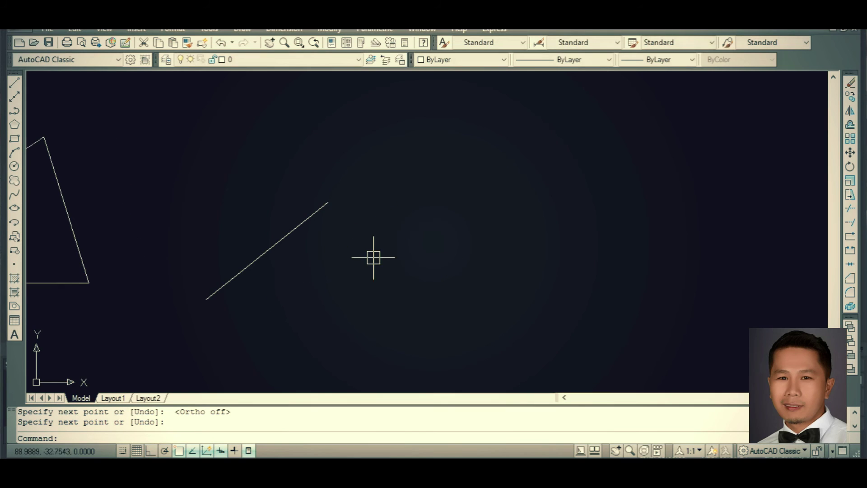
{"action": "type", "text": "mi"}
{"action": "key", "text": "Return"}
{"action": "left_click", "coordinate": [296, 228]}
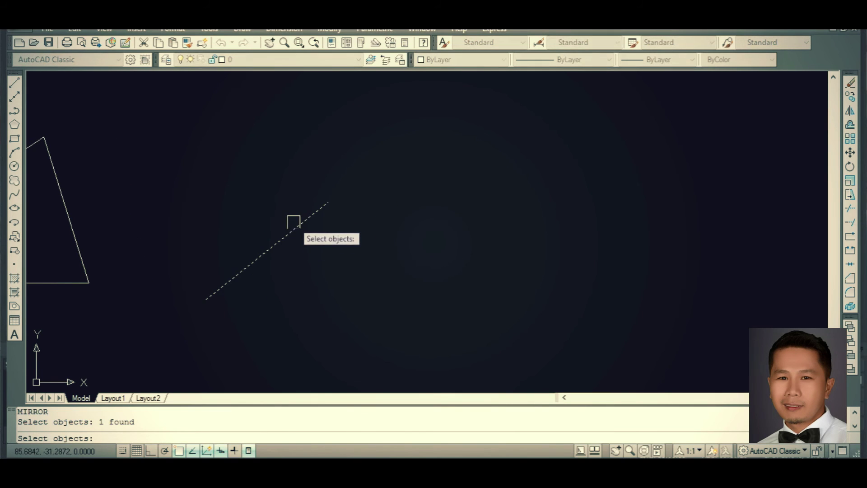
{"action": "key", "text": "Return"}
{"action": "left_click", "coordinate": [397, 212]}
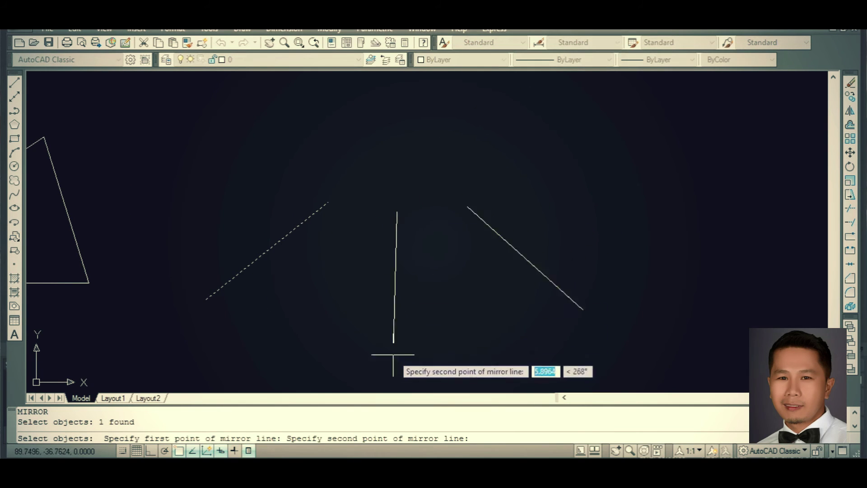
{"action": "key", "text": "F8"}
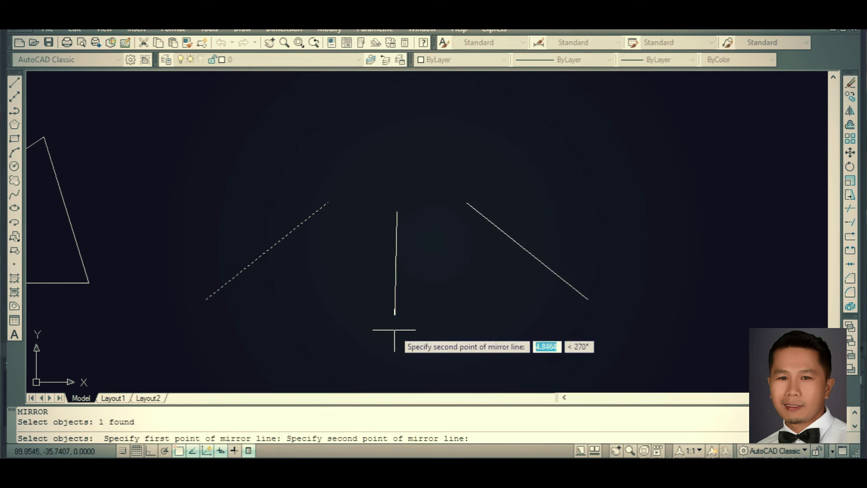
{"action": "left_click", "coordinate": [394, 361]}
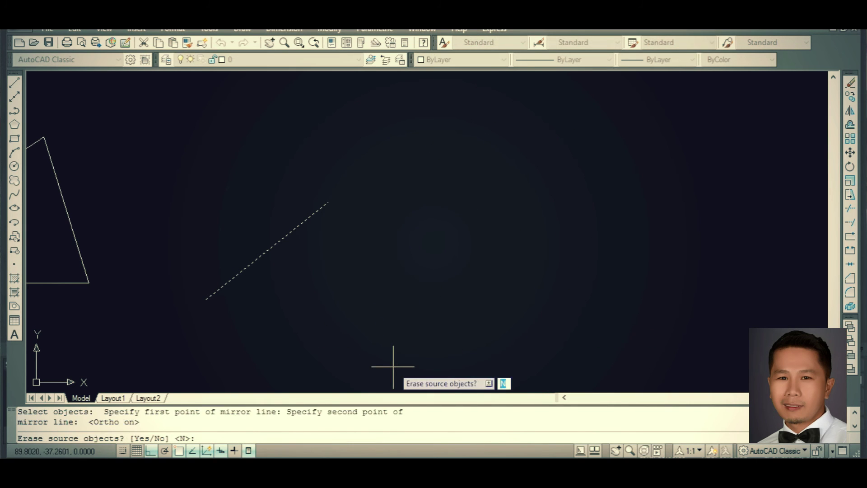
{"action": "key", "text": "Return"}
{"action": "middle_click_drag", "start_coordinate": [89, 226], "coordinate": [265, 220]}
Zoom to extents and erase all eight lines, including both triangles.
{"action": "type", "text": "z"}
{"action": "key", "text": "Return"}
{"action": "type", "text": "e"}
{"action": "key", "text": "Return"}
{"action": "scroll", "coordinate": [388, 240], "scroll_direction": "down", "scroll_amount": 4}
{"action": "scroll", "coordinate": [388, 239], "scroll_direction": "down", "scroll_amount": 2}
{"action": "scroll", "coordinate": [438, 254], "scroll_direction": "up", "scroll_amount": 2}
{"action": "left_click", "coordinate": [571, 197]}
{"action": "left_click", "coordinate": [216, 314]}
{"action": "type", "text": "e"}
{"action": "key", "text": "Return"}
{"action": "left_click", "coordinate": [379, 270]}
{"action": "left_click", "coordinate": [290, 312]}
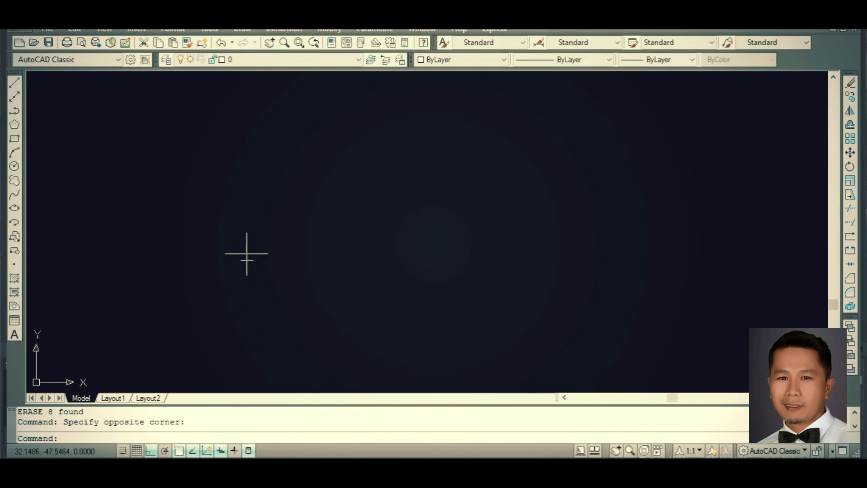
{"action": "key", "text": "Return"}
Draw a rectangle by picking two opposite corners.
{"action": "left_click", "coordinate": [238, 240]}
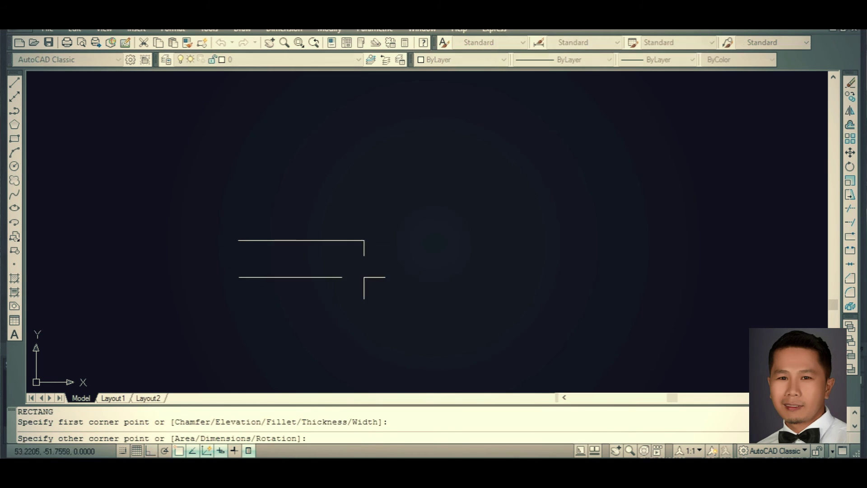
{"action": "left_click", "coordinate": [413, 337]}
{"action": "middle_click_drag", "start_coordinate": [333, 302], "coordinate": [314, 254]}
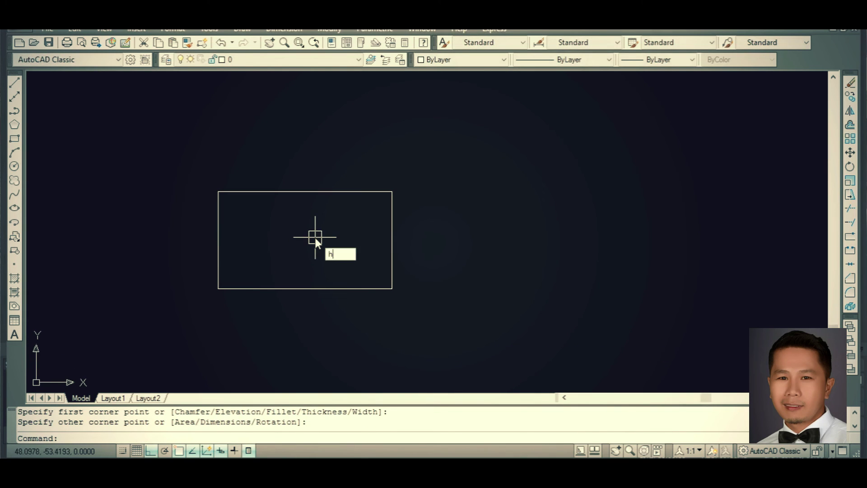
{"action": "key", "text": "Return"}
Choose the AR-HBONE pattern and pick a point inside the rectangle.
{"action": "left_click", "coordinate": [338, 101]}
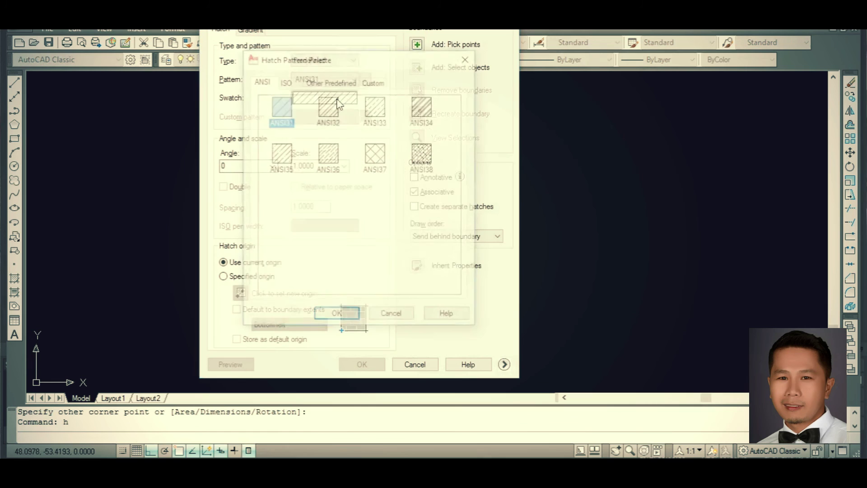
{"action": "left_click", "coordinate": [334, 83]}
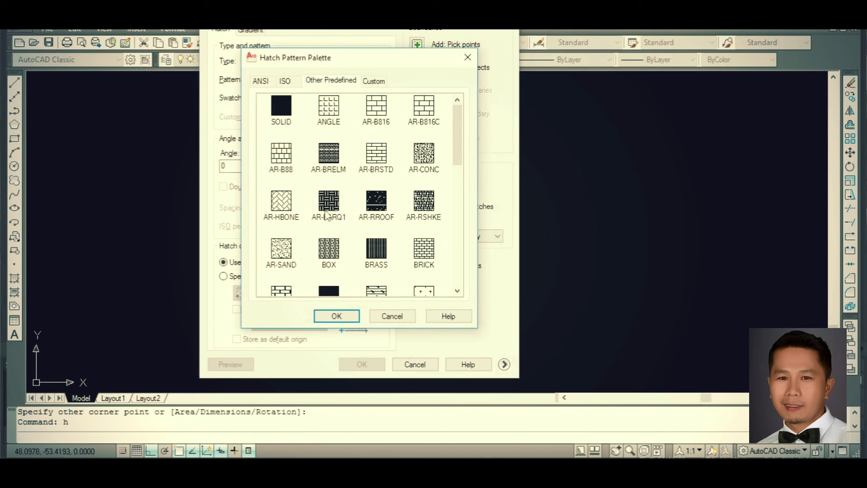
{"action": "left_click", "coordinate": [336, 317]}
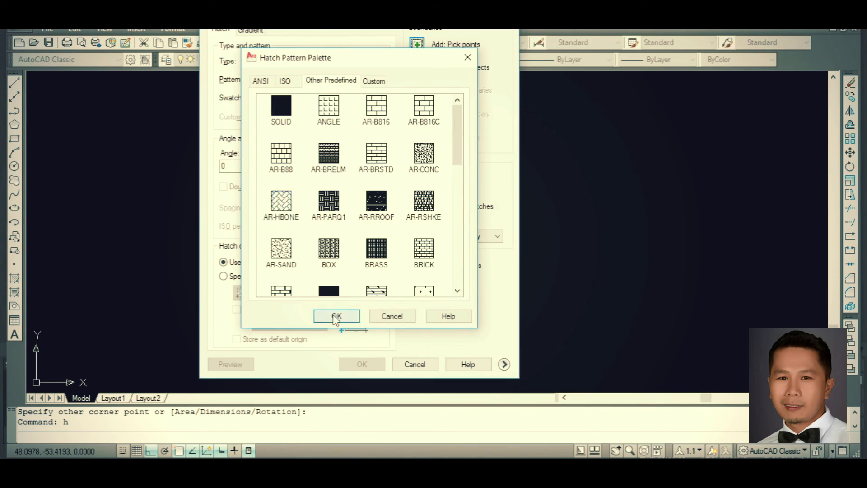
{"action": "left_click", "coordinate": [416, 45]}
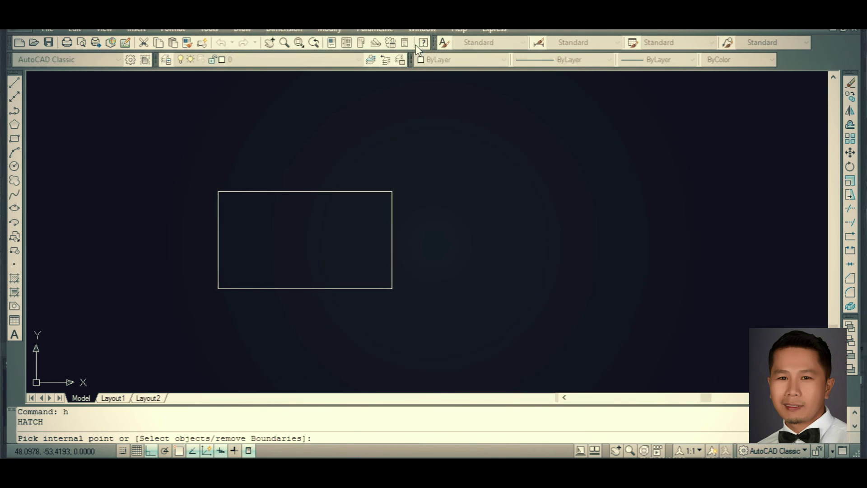
{"action": "left_click", "coordinate": [328, 250]}
{"action": "scroll", "coordinate": [318, 230], "scroll_direction": "up", "scroll_amount": 2}
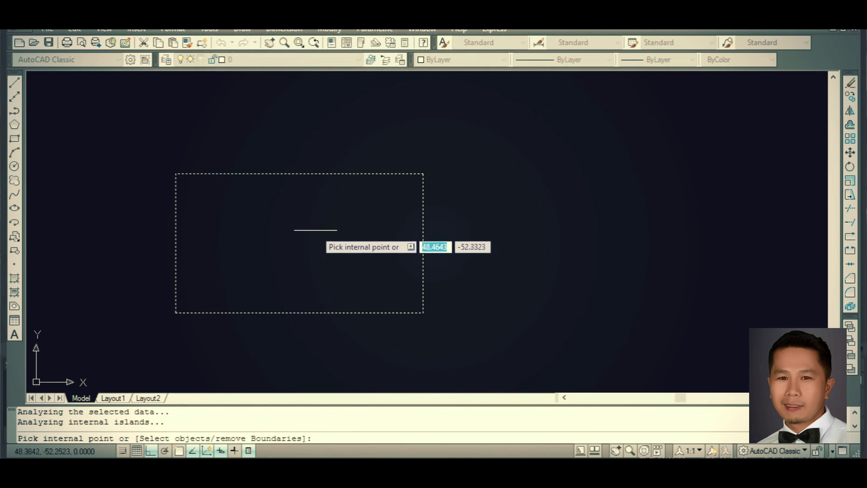
{"action": "key", "text": "Return"}
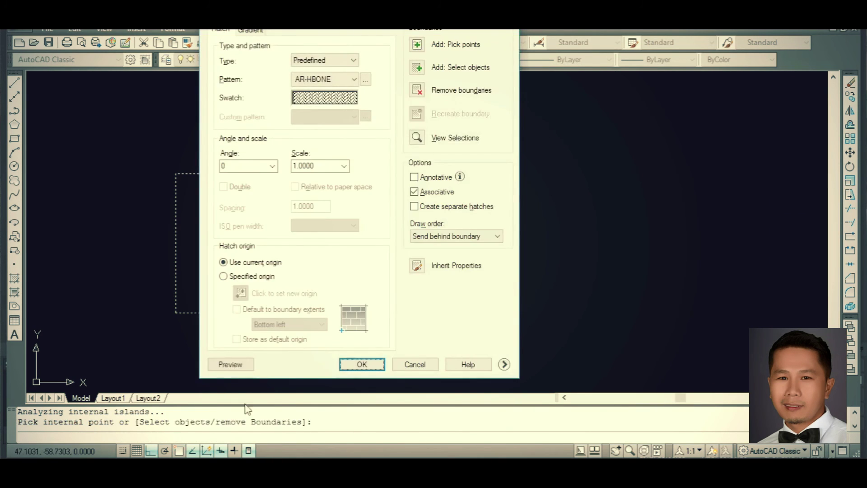
Preview the herringbone hatch, settle on scale 1, and apply it.
{"action": "left_click", "coordinate": [231, 365]}
{"action": "scroll", "coordinate": [257, 210], "scroll_direction": "up", "scroll_amount": 1}
{"action": "scroll", "coordinate": [258, 209], "scroll_direction": "up", "scroll_amount": 1}
{"action": "scroll", "coordinate": [262, 212], "scroll_direction": "down", "scroll_amount": 2}
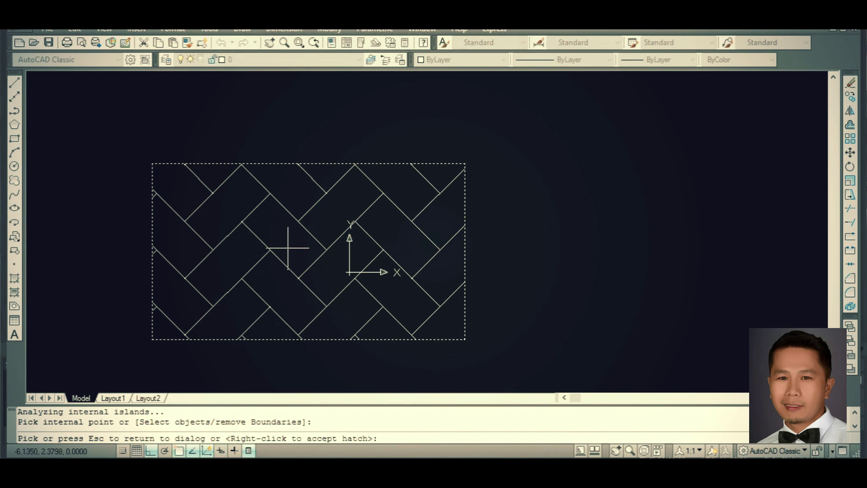
{"action": "key", "text": "Escape"}
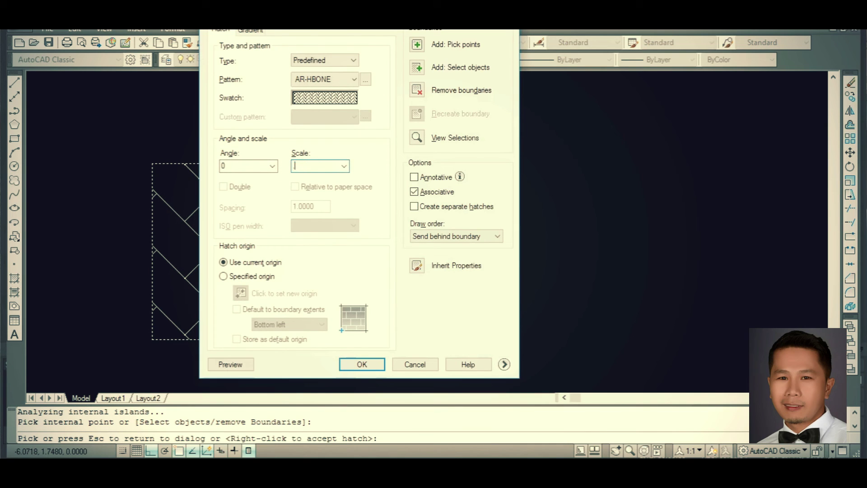
{"action": "type", "text": "4"}
{"action": "left_click", "coordinate": [247, 369]}
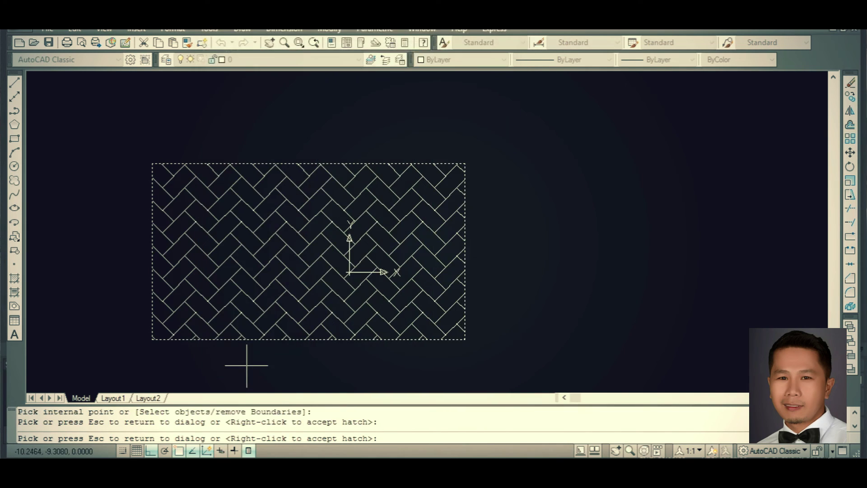
{"action": "key", "text": "Escape"}
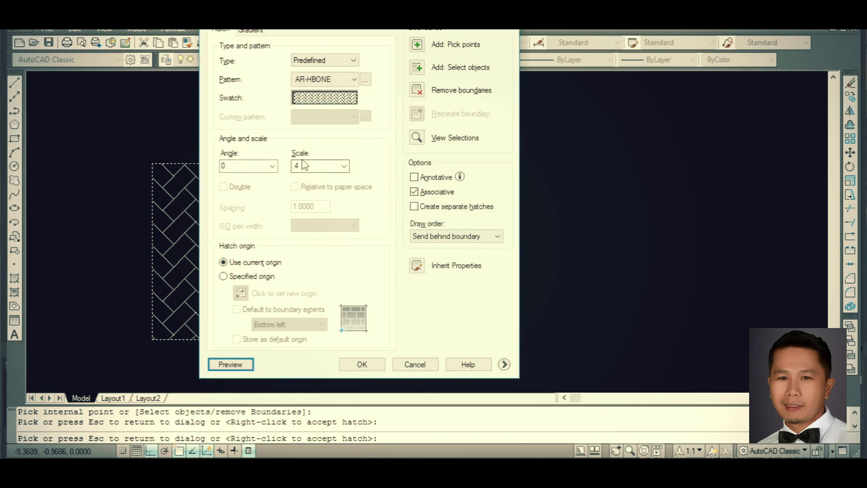
{"action": "left_click", "coordinate": [231, 365]}
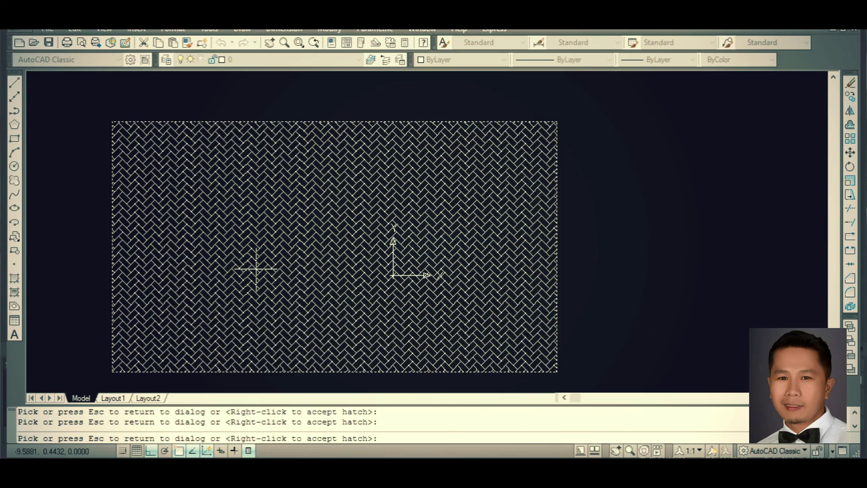
{"action": "key", "text": "Escape"}
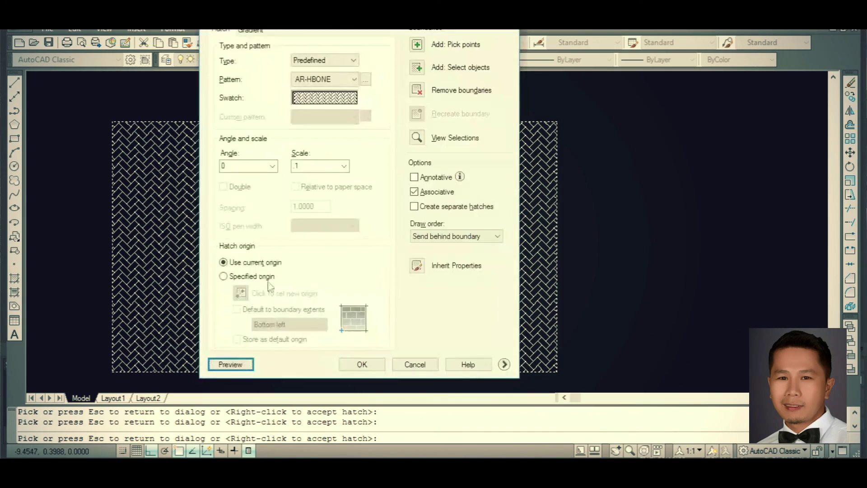
{"action": "left_click", "coordinate": [350, 366]}
{"action": "scroll", "coordinate": [597, 291], "scroll_direction": "down", "scroll_amount": 2}
{"action": "left_click", "coordinate": [596, 291]}
Swap the rectangle's herringbone hatch for the AR-B816 brick pattern with the hatch editor.
{"action": "left_click", "coordinate": [393, 314]}
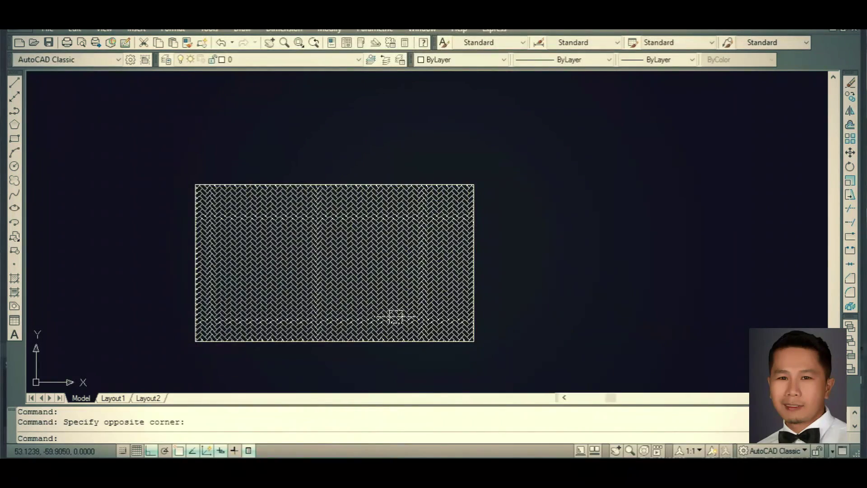
{"action": "scroll", "coordinate": [397, 310], "scroll_direction": "up", "scroll_amount": 4}
{"action": "type", "text": "he"}
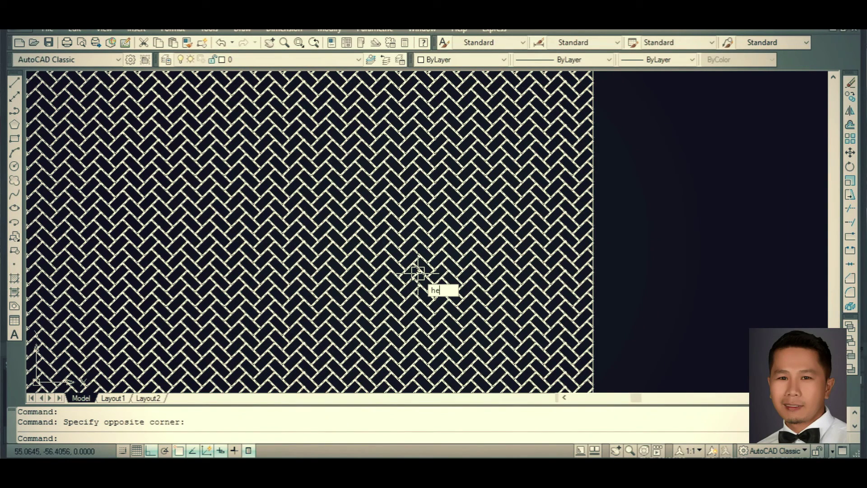
{"action": "key", "text": "Return"}
{"action": "scroll", "coordinate": [417, 273], "scroll_direction": "down", "scroll_amount": 4}
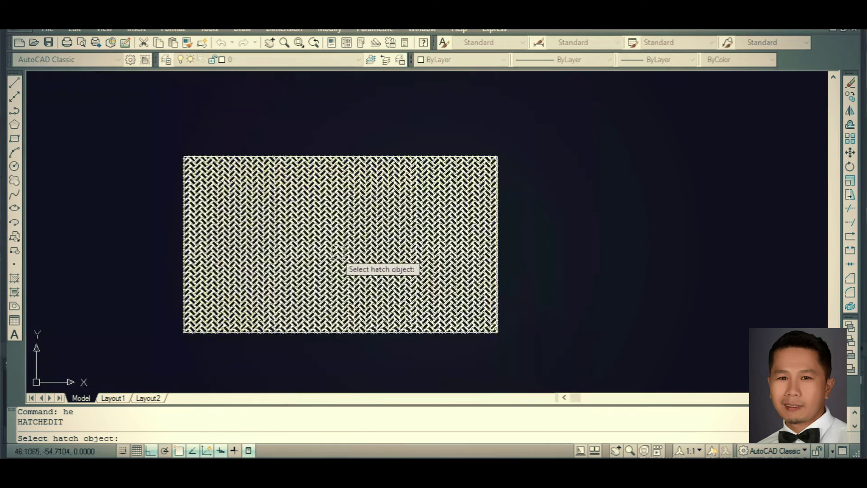
{"action": "left_click", "coordinate": [336, 246]}
{"action": "double_click", "coordinate": [311, 167]}
{"action": "left_click", "coordinate": [347, 99]}
{"action": "left_click", "coordinate": [375, 110]}
{"action": "left_click", "coordinate": [337, 316]}
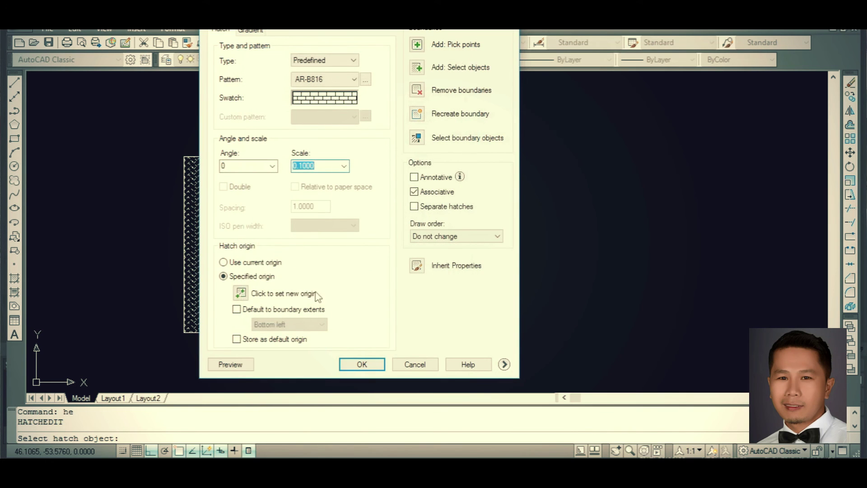
{"action": "left_click", "coordinate": [362, 364]}
Pan the view across the new brick-hatched rectangle.
{"action": "scroll", "coordinate": [271, 280], "scroll_direction": "up", "scroll_amount": 1}
{"action": "scroll", "coordinate": [271, 280], "scroll_direction": "down", "scroll_amount": 1}
{"action": "middle_click_drag", "start_coordinate": [430, 268], "coordinate": [262, 275]}
{"action": "left_click", "coordinate": [412, 310]}
{"action": "mouse_move", "coordinate": [412, 310]}
{"action": "middle_mouse_down"}
{"action": "mouse_move", "coordinate": [436, 266]}
{"action": "mouse_move", "coordinate": [538, 271]}
{"action": "middle_mouse_up"}
{"action": "left_click", "coordinate": [486, 315]}
{"action": "middle_click_drag", "start_coordinate": [487, 315], "coordinate": [392, 323]}
{"action": "middle_click_drag", "start_coordinate": [457, 324], "coordinate": [472, 324]}
Zoom to extents and pan to frame the small brick-hatched rectangle.
{"action": "type", "text": "z"}
{"action": "key", "text": "Return"}
{"action": "type", "text": "e"}
{"action": "key", "text": "Return"}
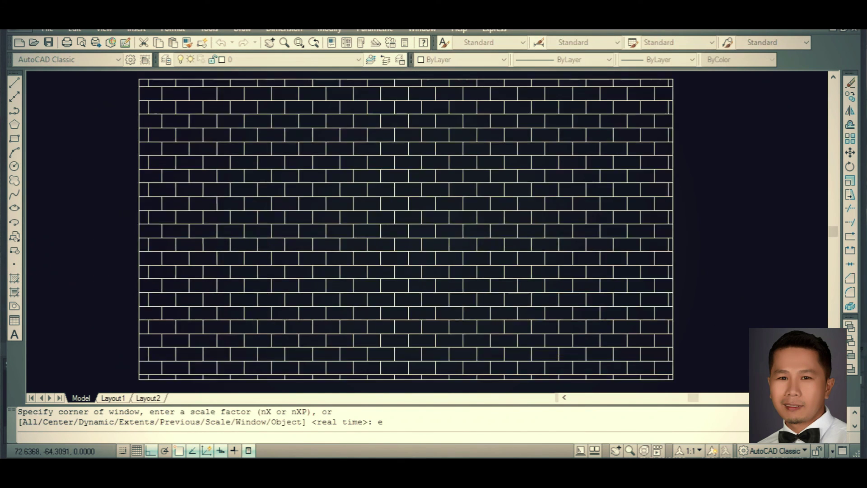
{"action": "scroll", "coordinate": [427, 294], "scroll_direction": "down", "scroll_amount": 4}
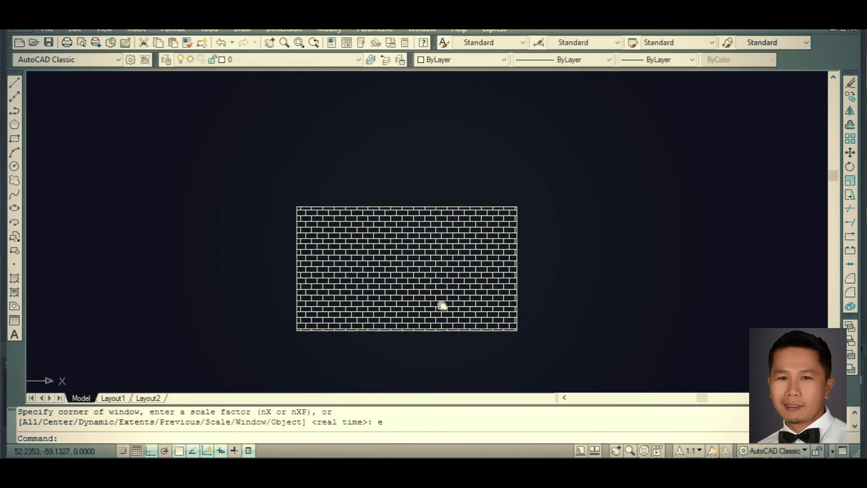
{"action": "middle_click_drag", "start_coordinate": [442, 304], "coordinate": [440, 275]}
{"action": "left_click", "coordinate": [547, 276]}
{"action": "left_click", "coordinate": [510, 321]}
{"action": "left_click", "coordinate": [541, 257]}
{"action": "left_click", "coordinate": [514, 314]}
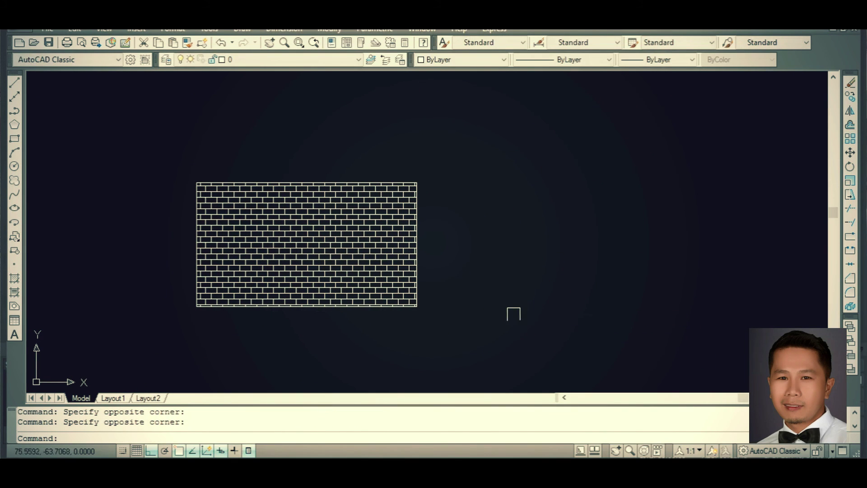
{"action": "left_click", "coordinate": [504, 292]}
{"action": "middle_click_drag", "start_coordinate": [399, 353], "coordinate": [374, 310]}
{"action": "left_click", "coordinate": [535, 258]}
{"action": "left_click", "coordinate": [486, 292]}
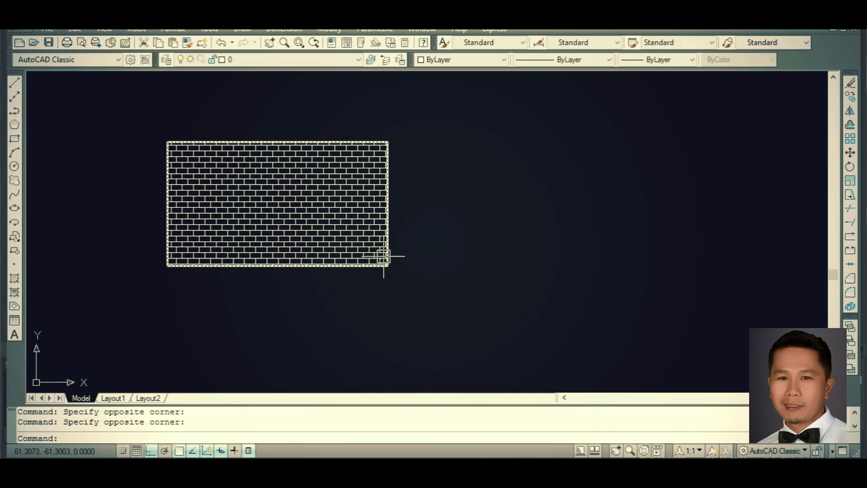
{"action": "middle_click_drag", "start_coordinate": [286, 297], "coordinate": [397, 292]}
{"action": "left_click", "coordinate": [397, 291]}
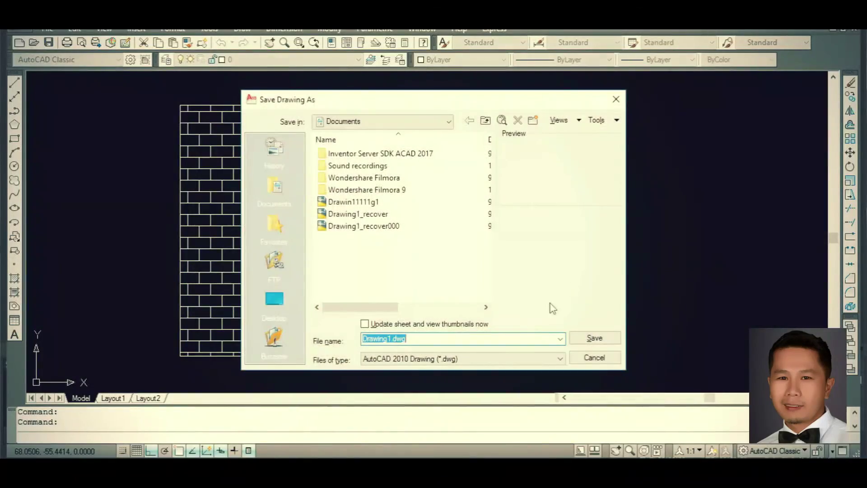
Save the drawing to the Desktop as 'mico drawing' in AutoCAD R14/LT98/LT97 DWG format, then close AutoCAD.
{"action": "left_click", "coordinate": [462, 356]}
{"action": "left_click", "coordinate": [411, 404]}
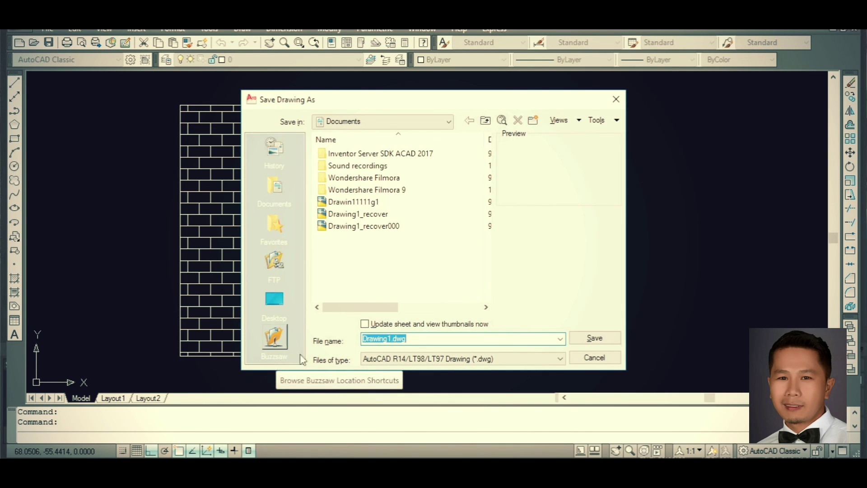
{"action": "left_click", "coordinate": [273, 299]}
{"action": "double_click", "coordinate": [412, 341]}
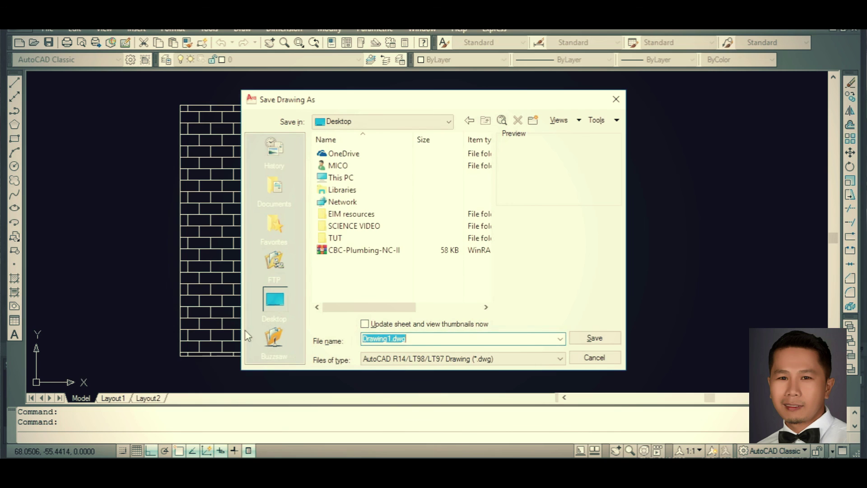
{"action": "type", "text": "mico d"}
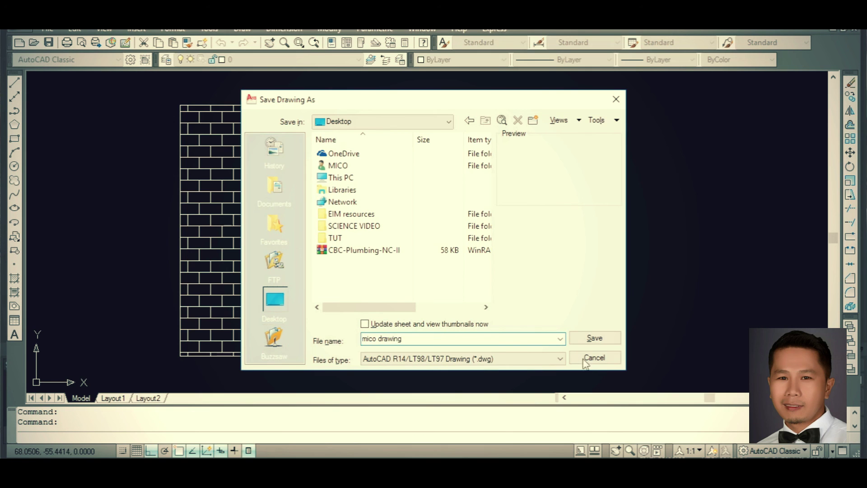
{"action": "key", "text": "Return"}
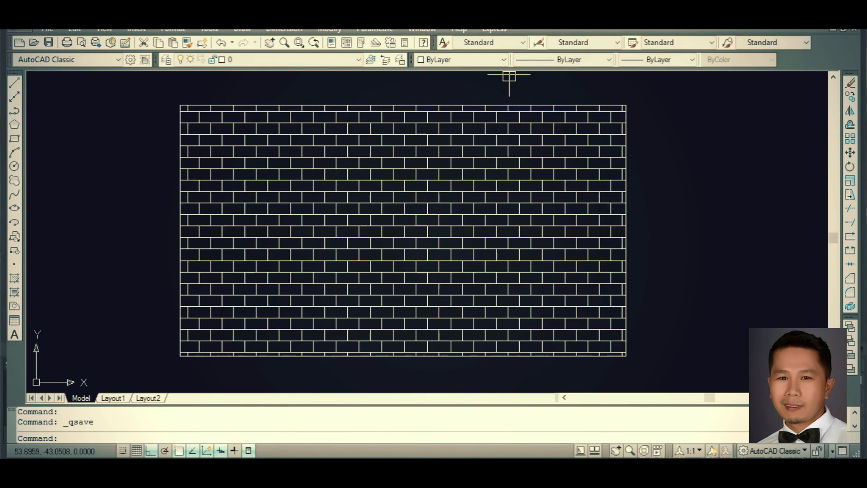
{"action": "left_click", "coordinate": [837, 32]}
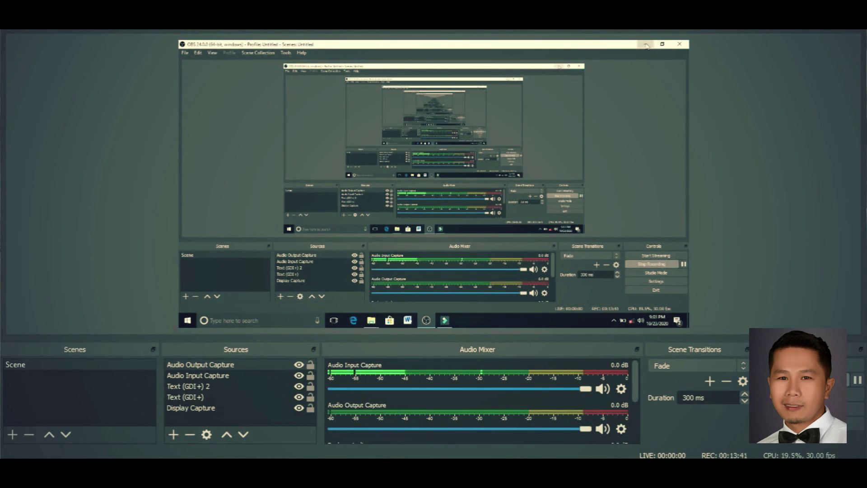
Minimize the recording window and move the mico drawing icon to an empty desktop spot.
{"action": "left_click", "coordinate": [795, 8]}
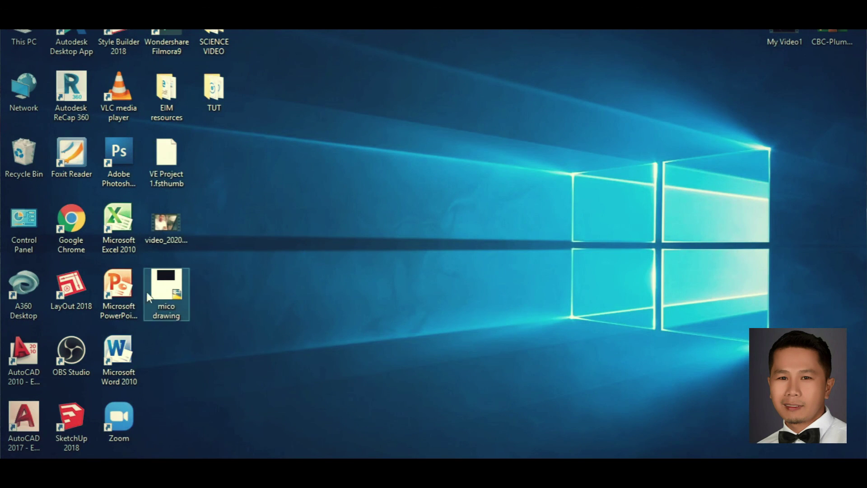
{"action": "left_click_drag", "start_coordinate": [170, 284], "coordinate": [265, 213]}
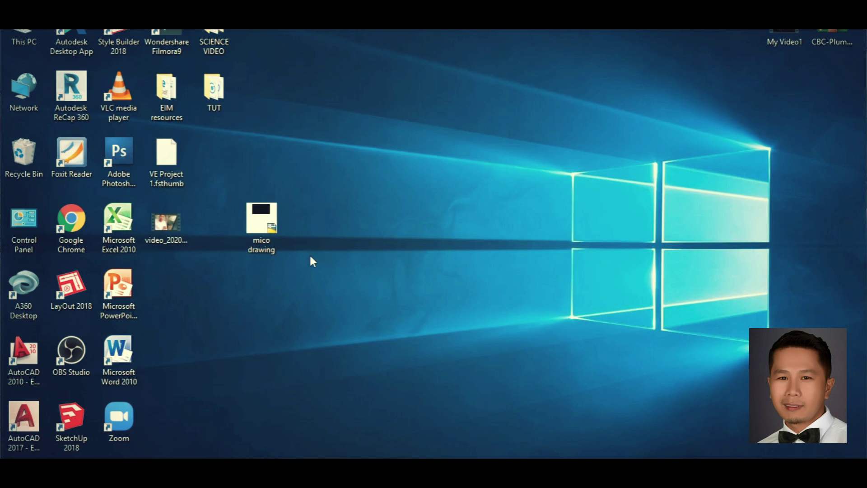